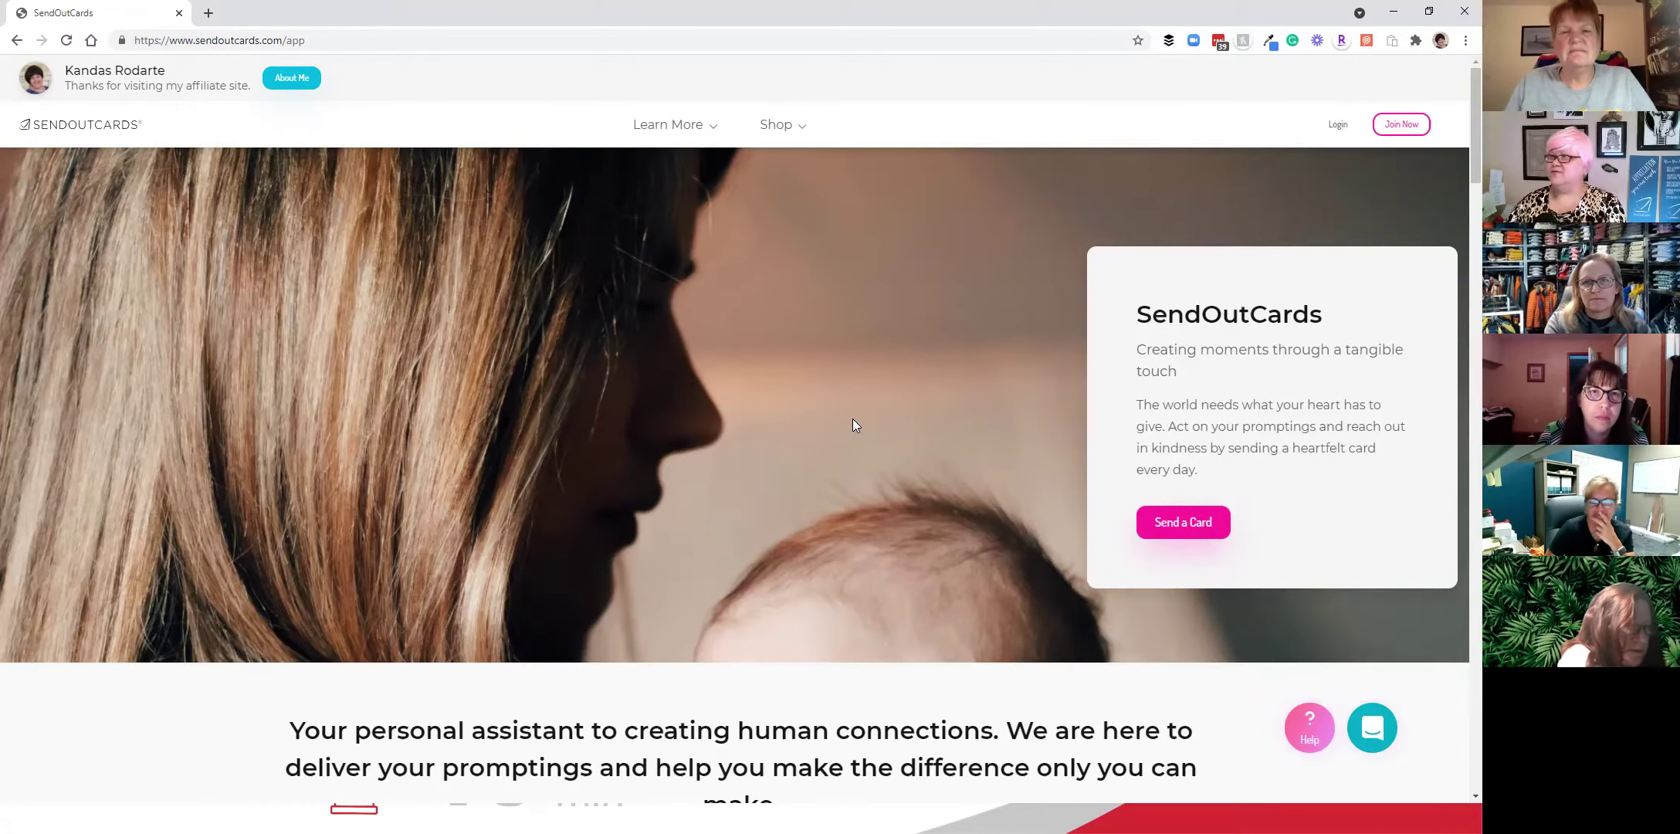
- Log in to the SendOutCards account so the app opens to the Card Catalog
click(1335, 126)
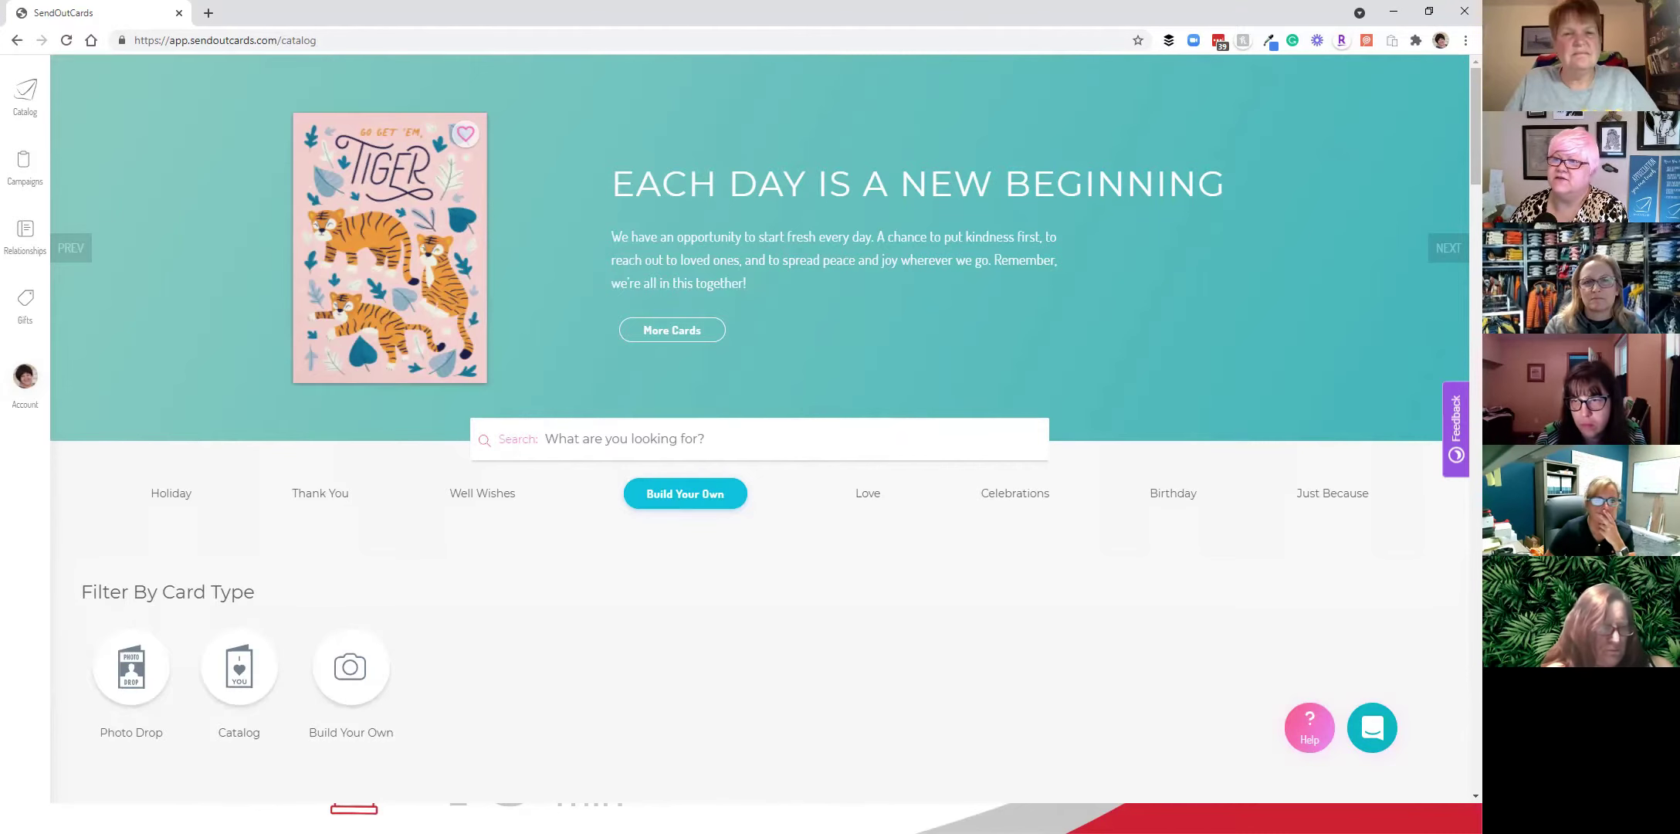
- Go to Card History from the account dashboard
click(23, 378)
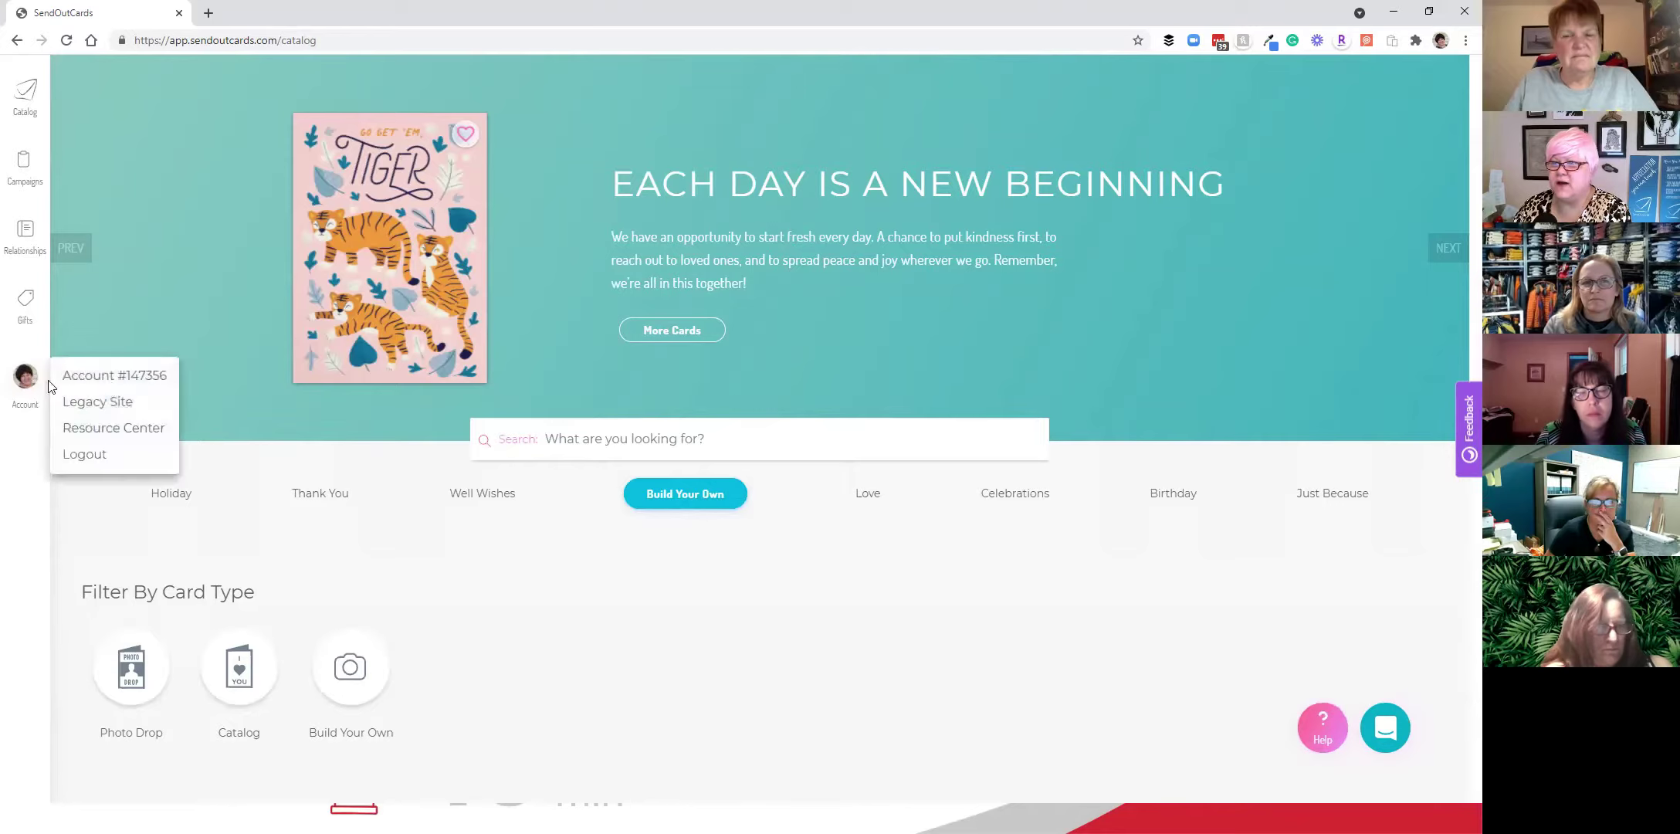
click(109, 379)
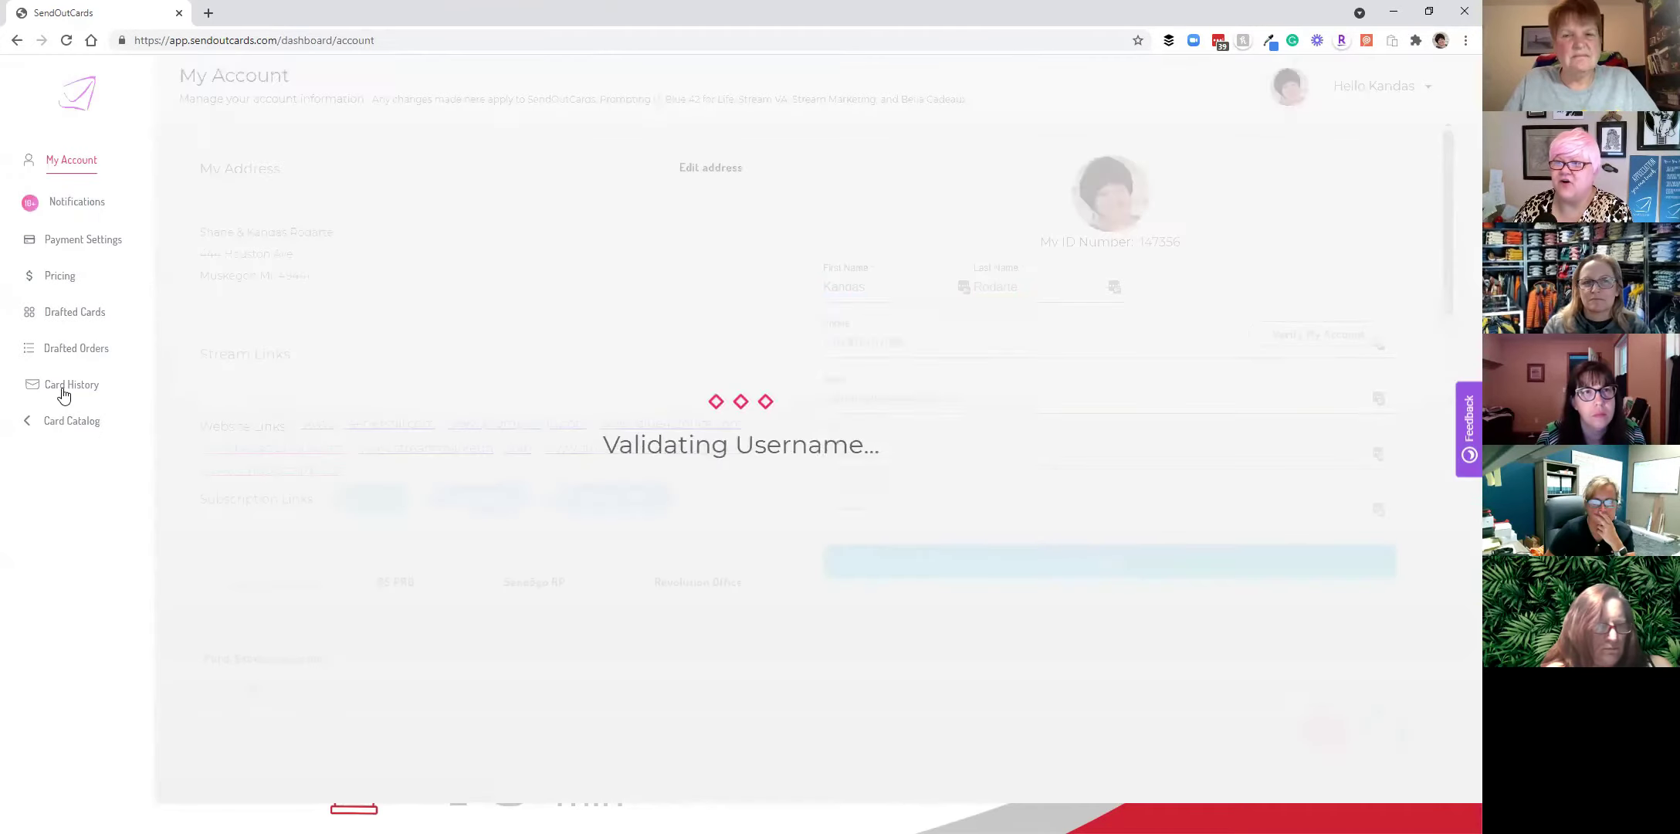
click(63, 389)
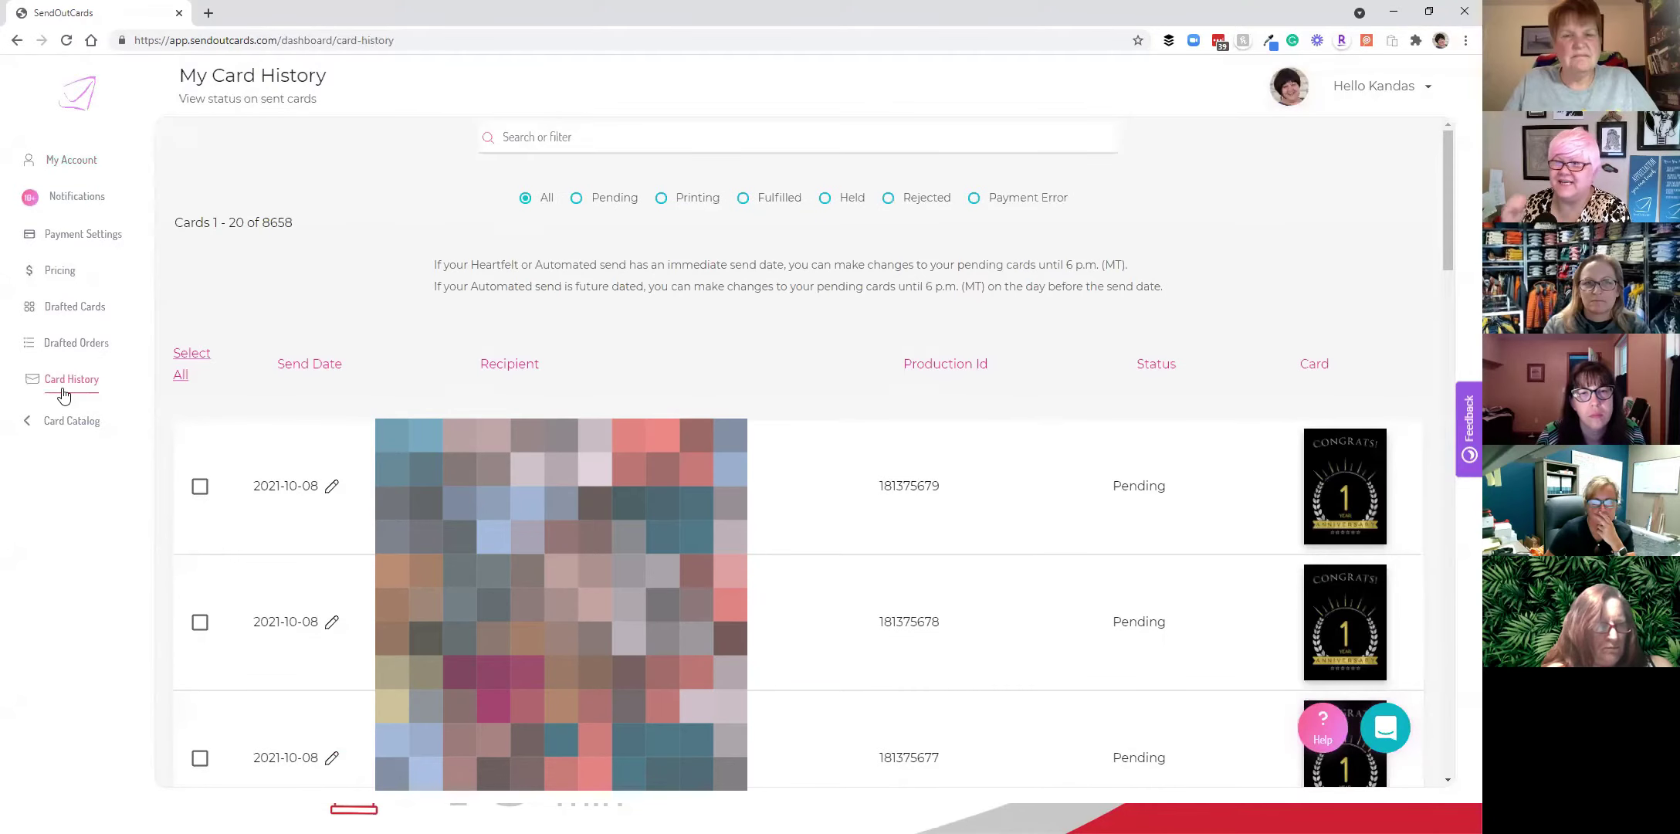
- Filter card history to Jul 1 – Jul 22 (68 cards), then go back to the Card Catalog
click(504, 139)
click(517, 173)
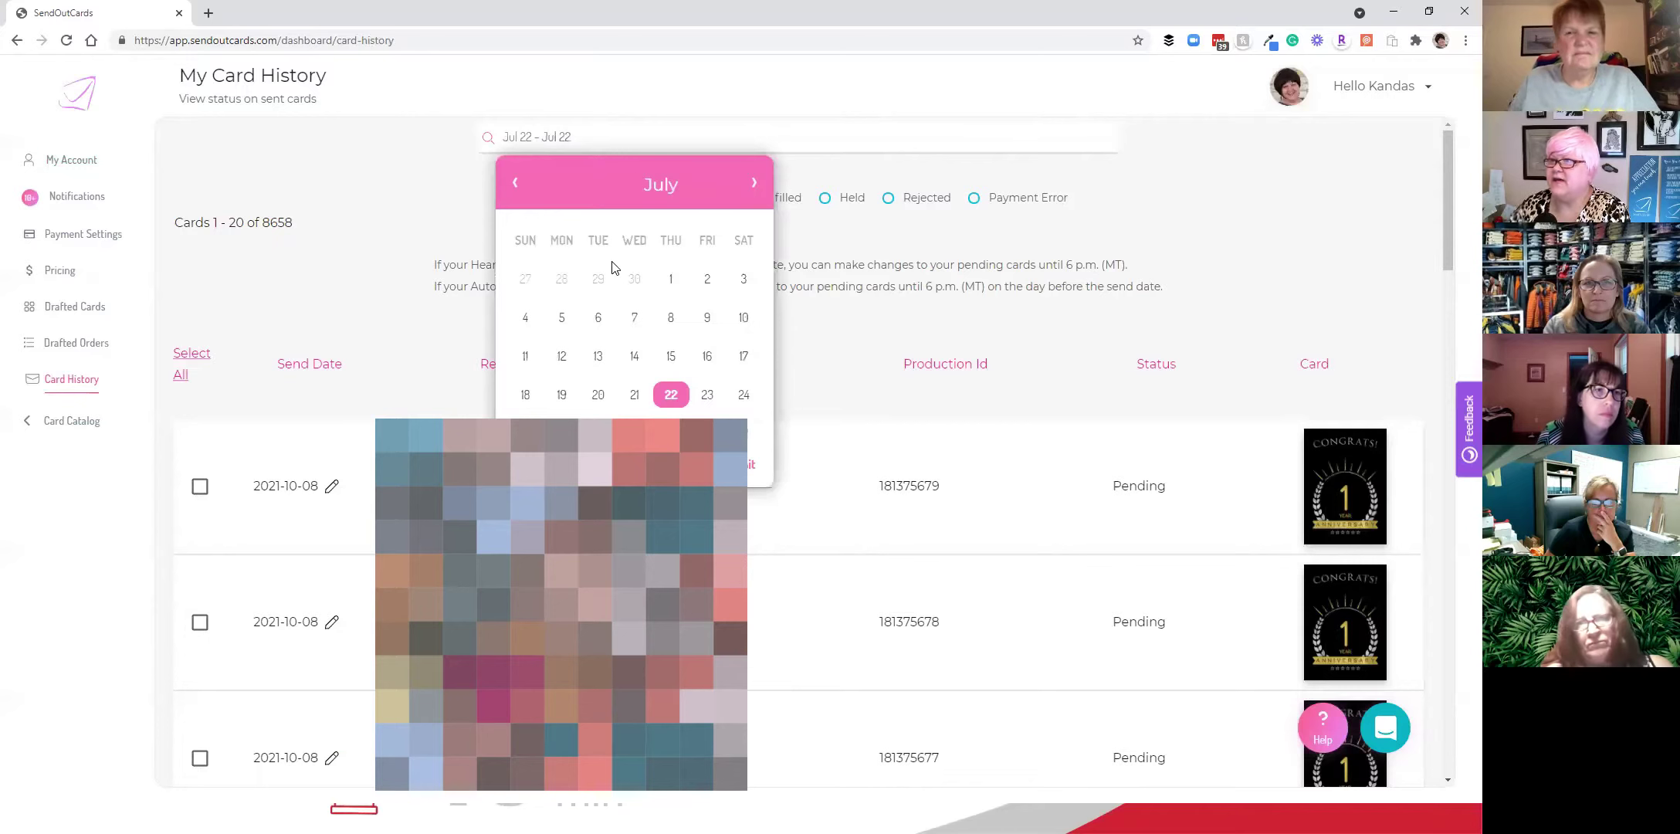
click(671, 282)
click(669, 396)
click(748, 462)
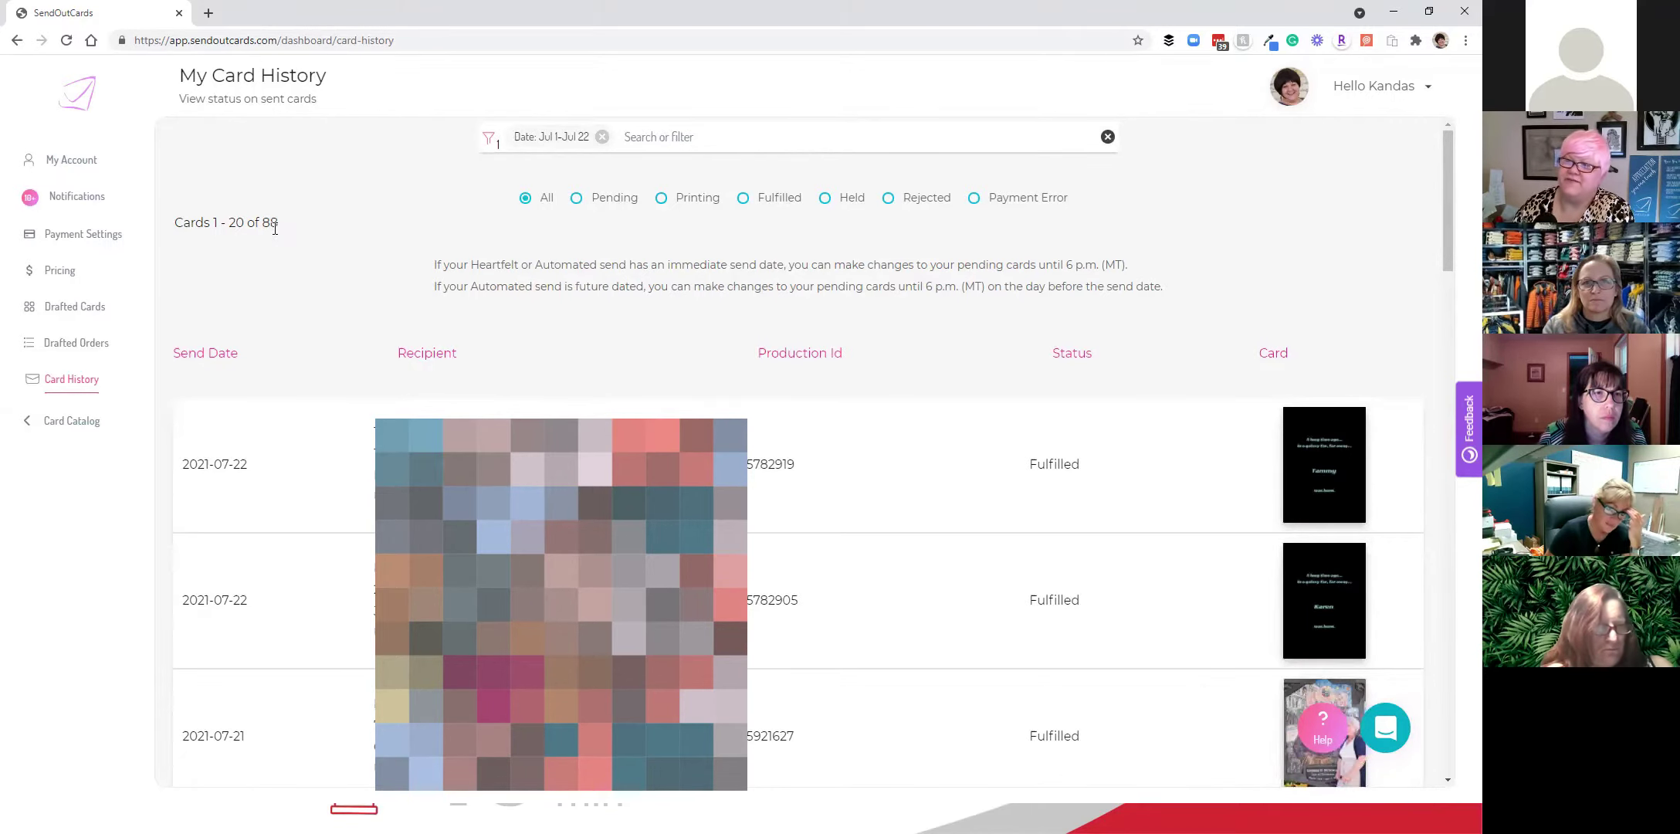
click(96, 422)
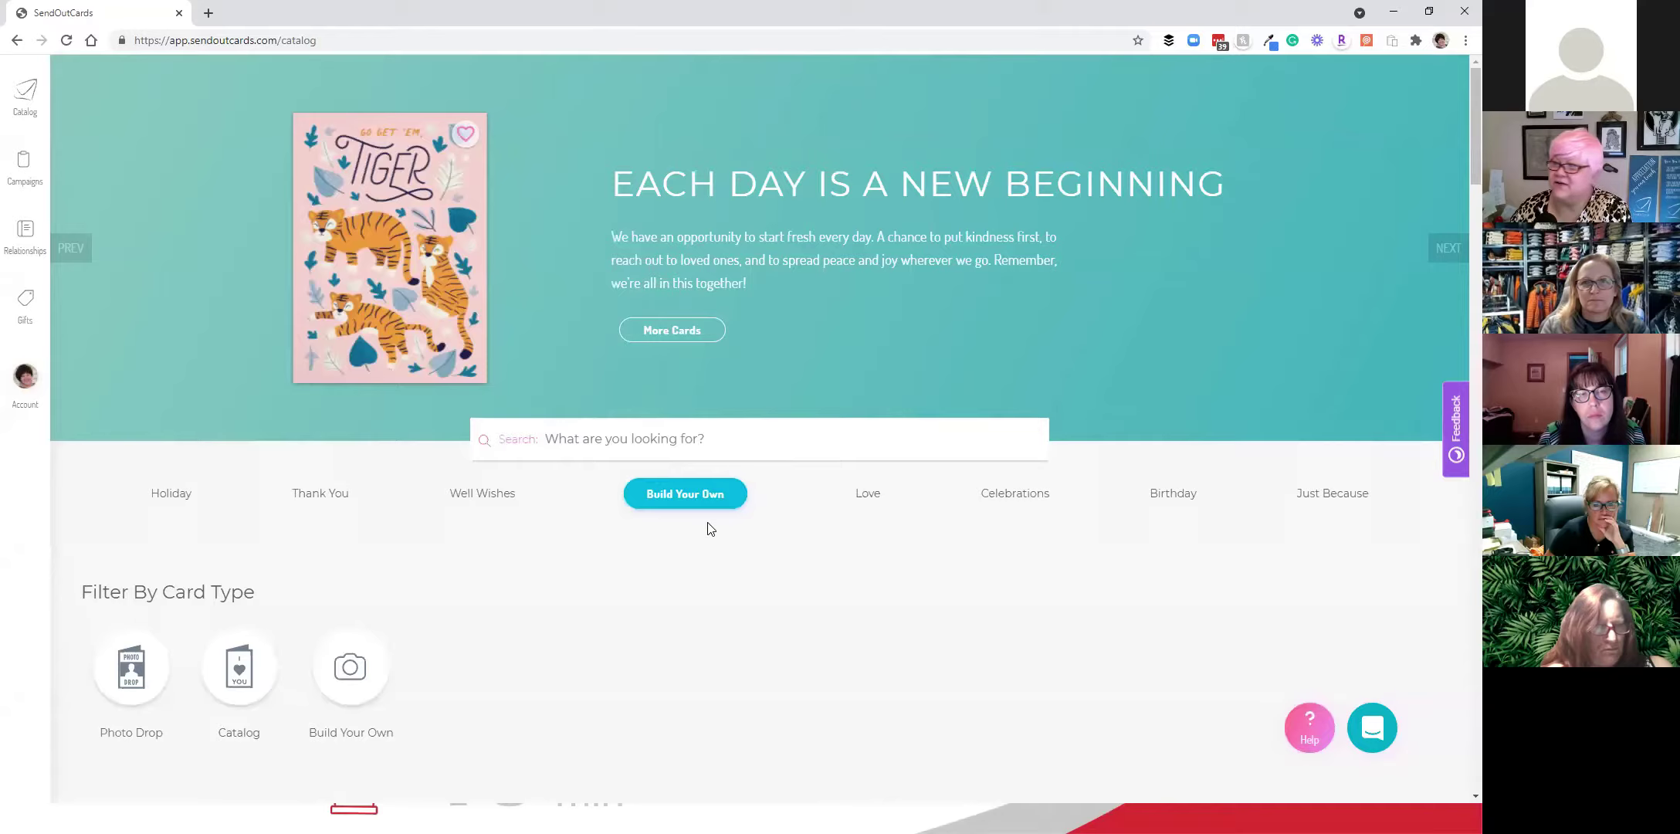
- Choose the landscape 'Your Photo Here' Build Your Own card ($1.25) for customizing
click(679, 506)
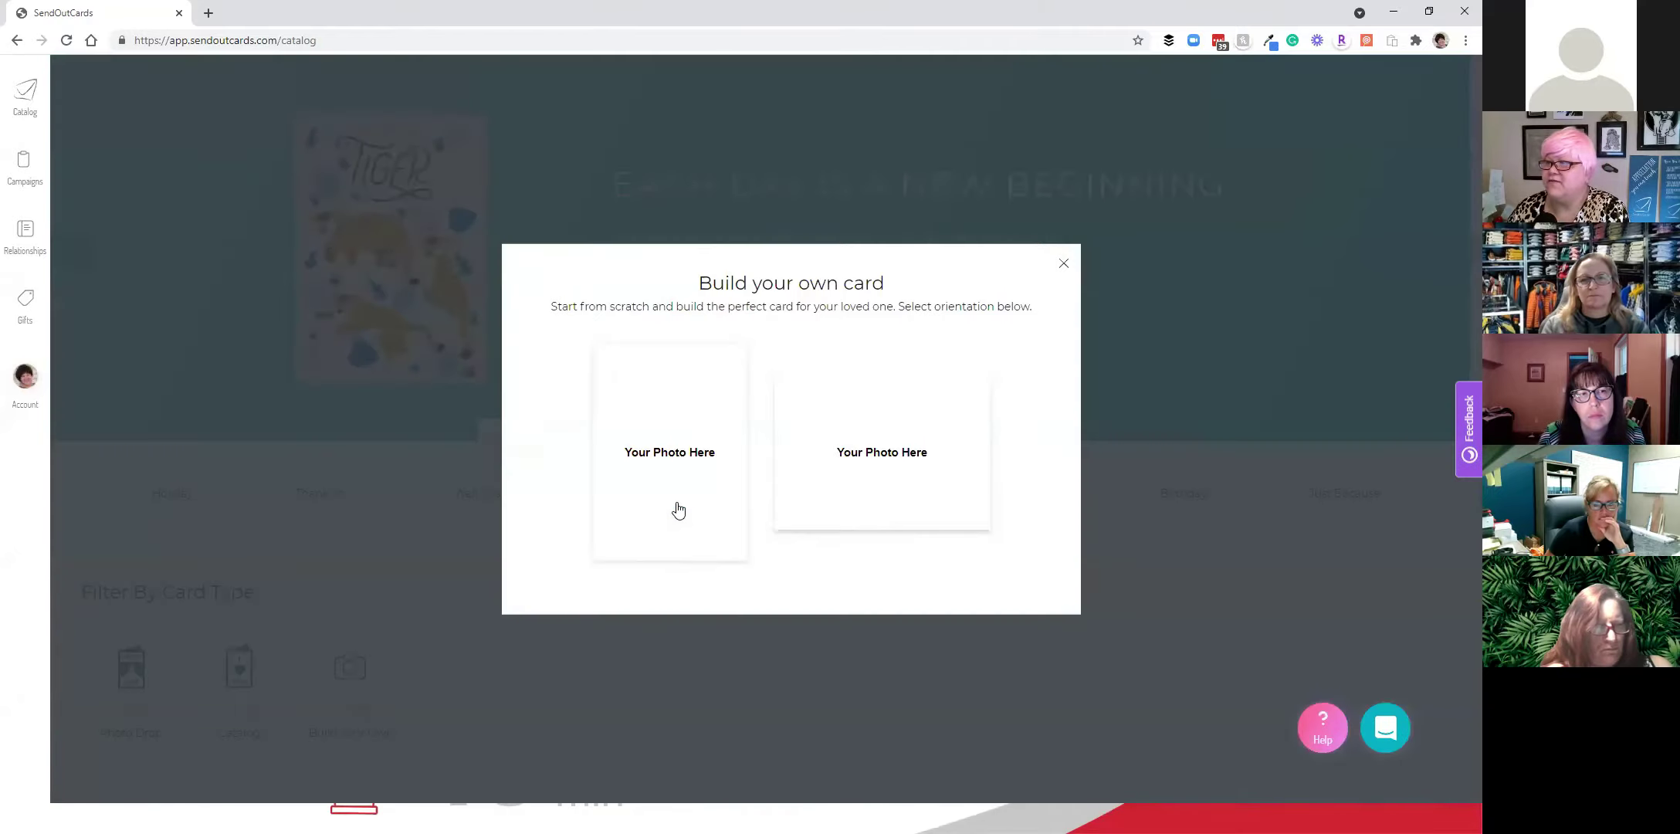
click(897, 471)
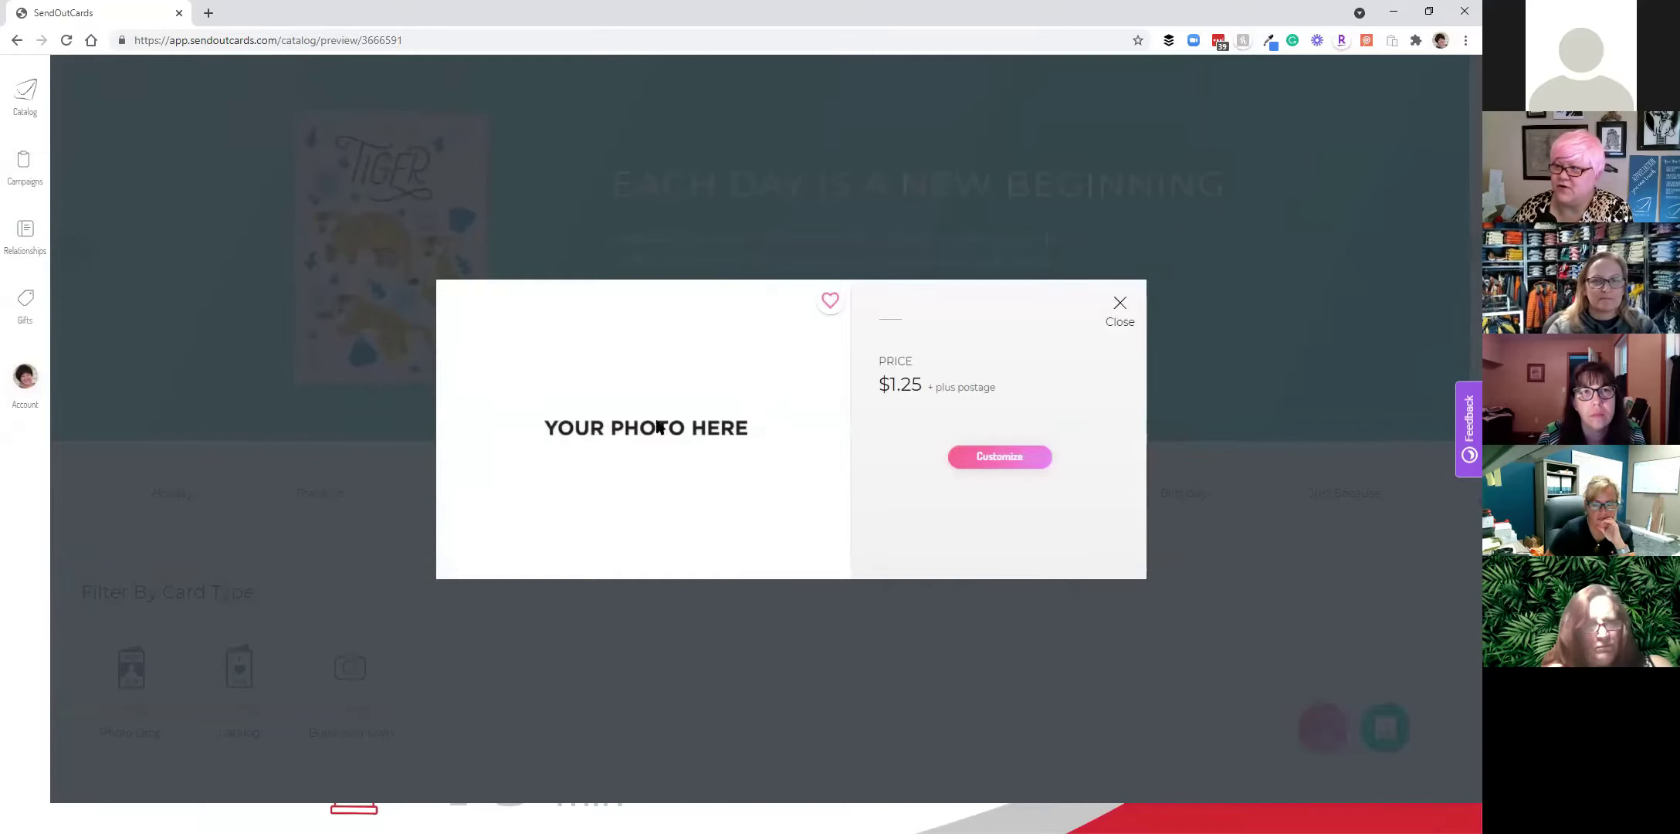
click(996, 458)
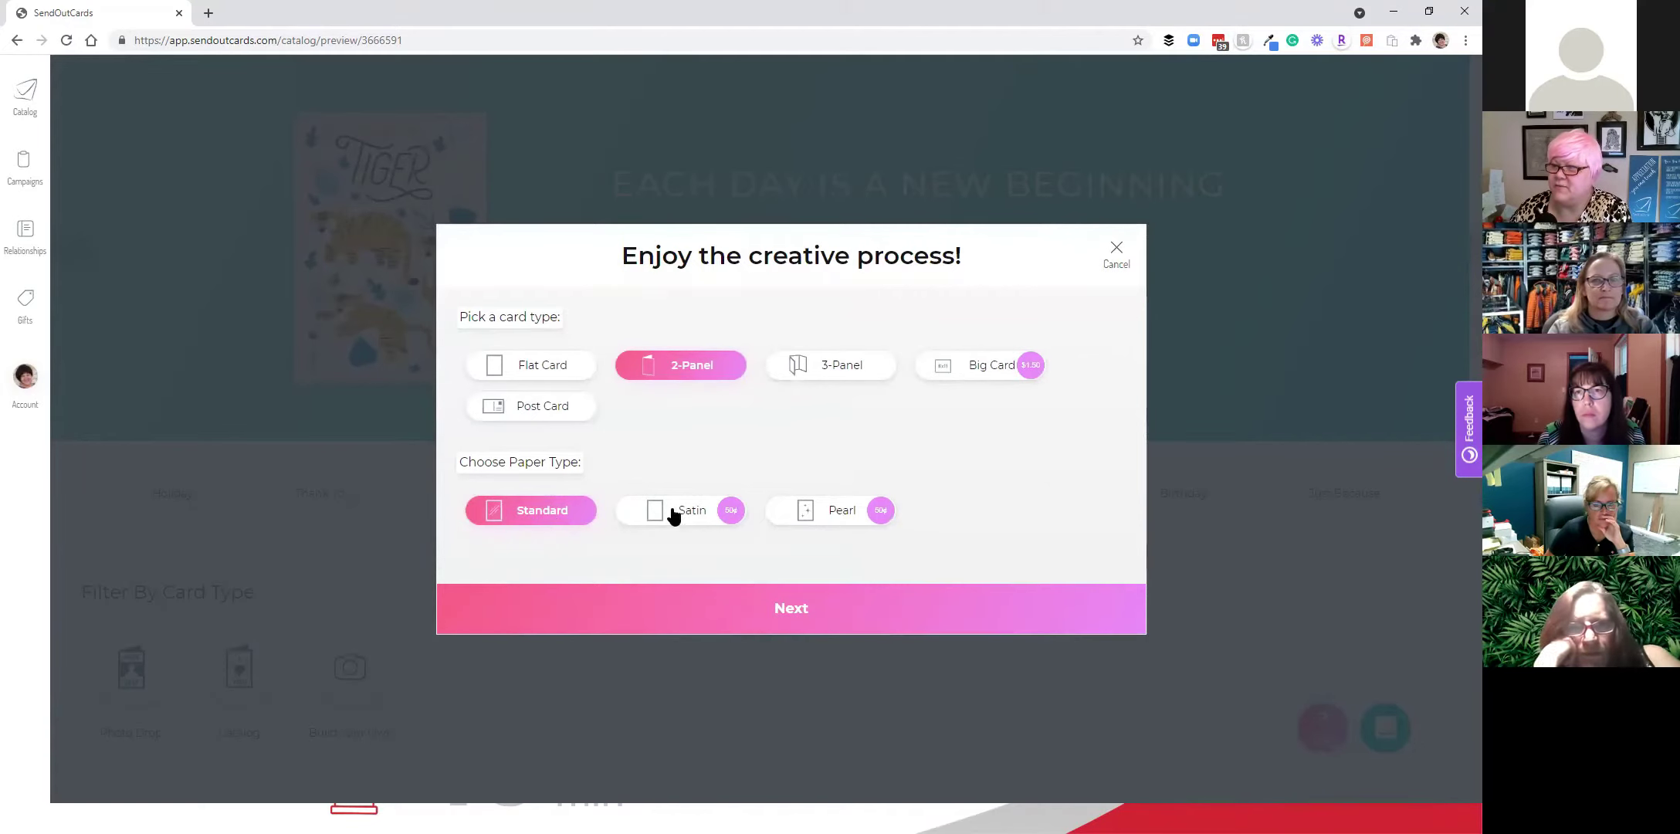
- Keep 2-Panel on Standard paper, and put the group dinner photo on the front, zoomed twice and shifted up
click(820, 614)
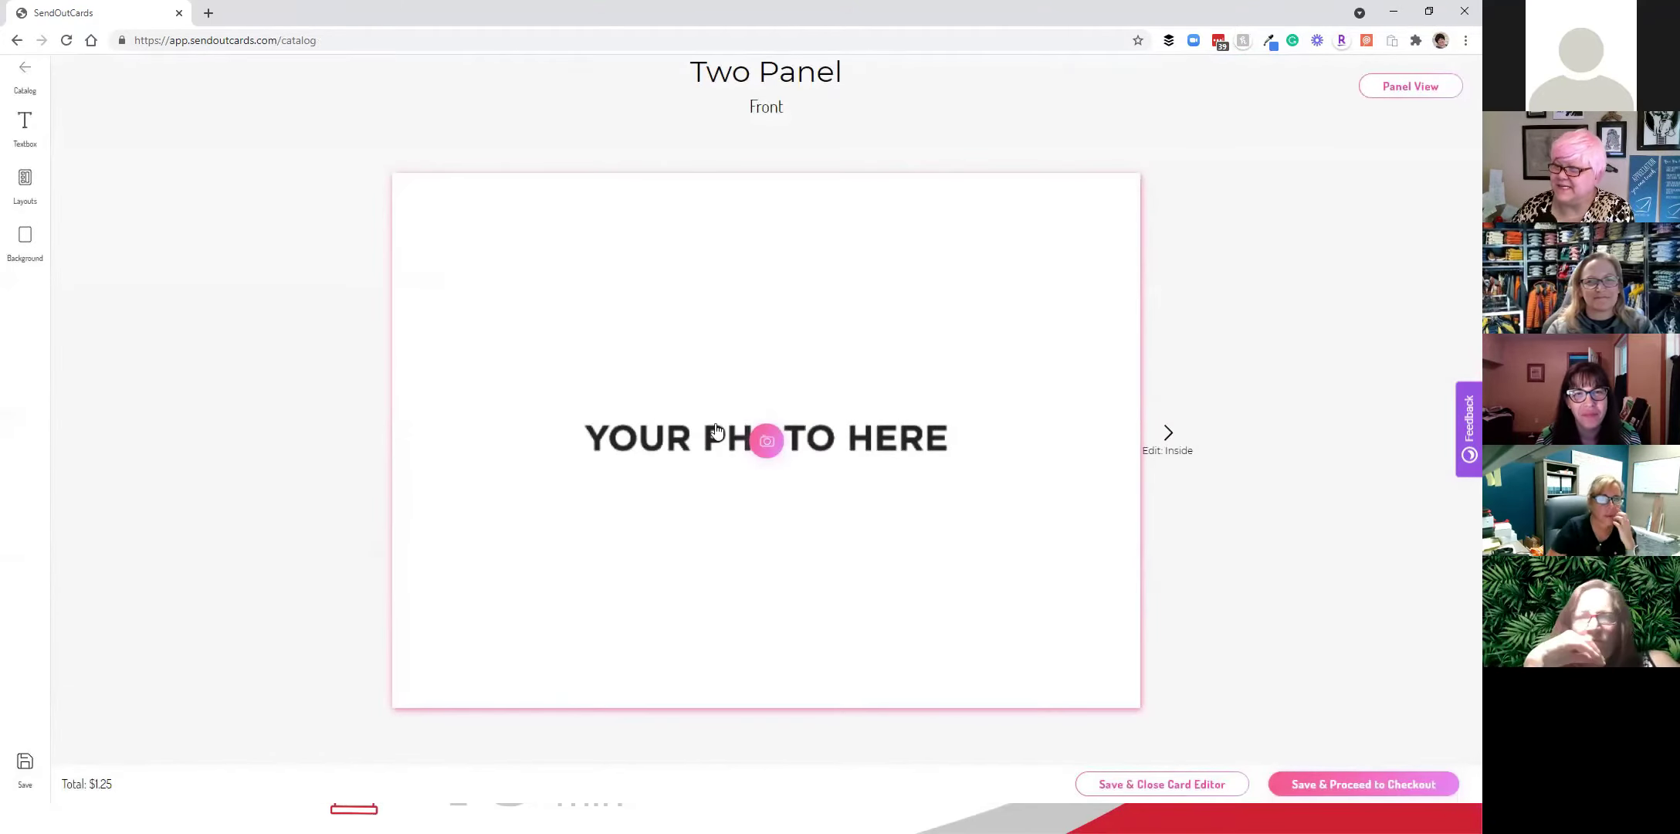
click(767, 446)
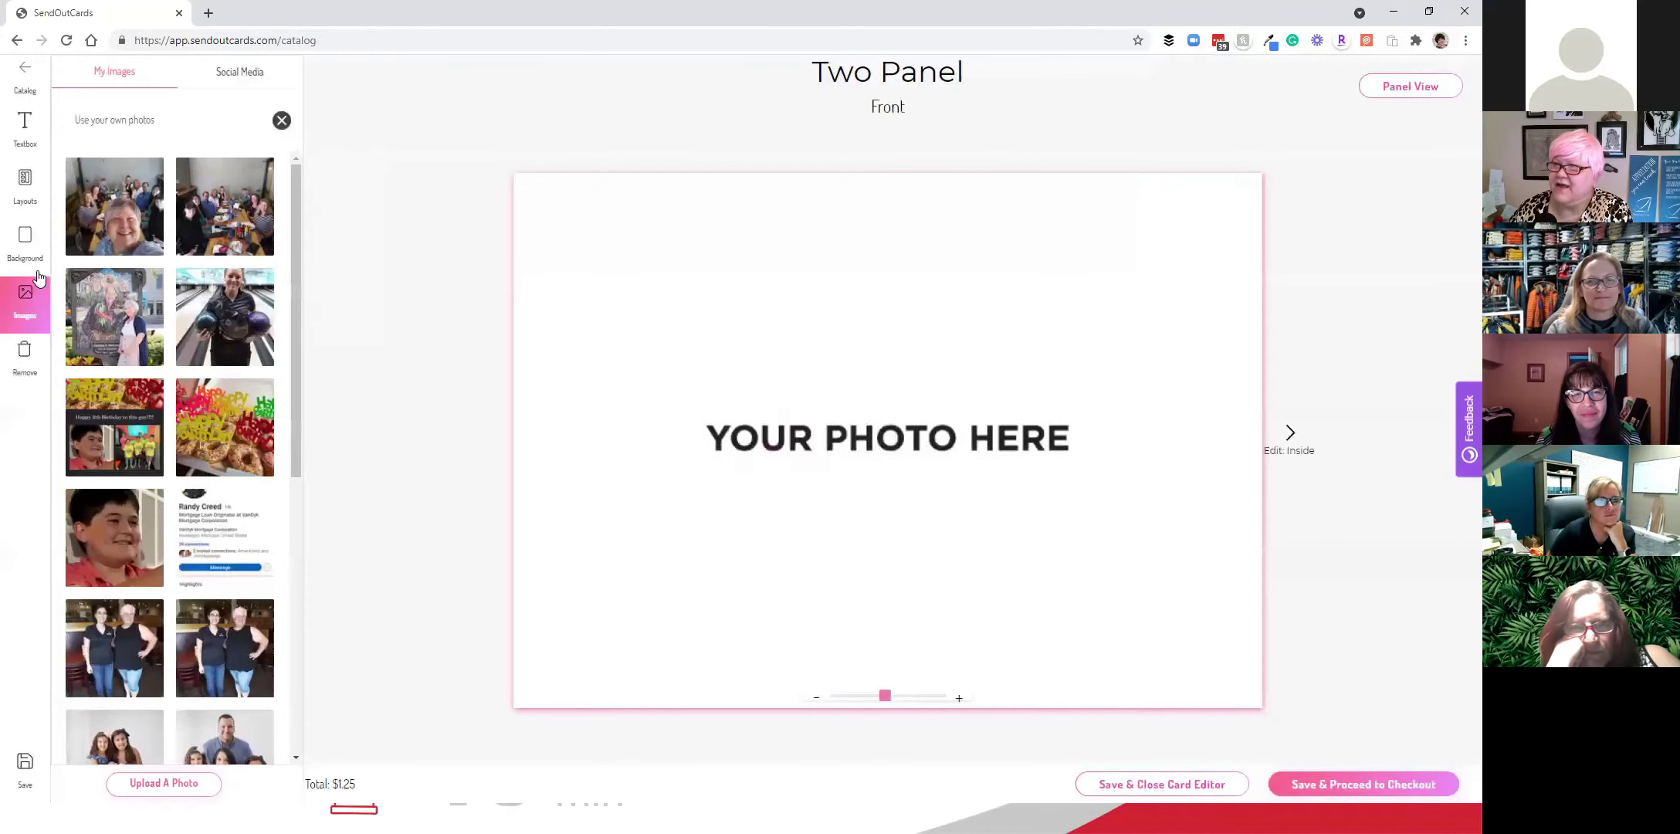
click(233, 223)
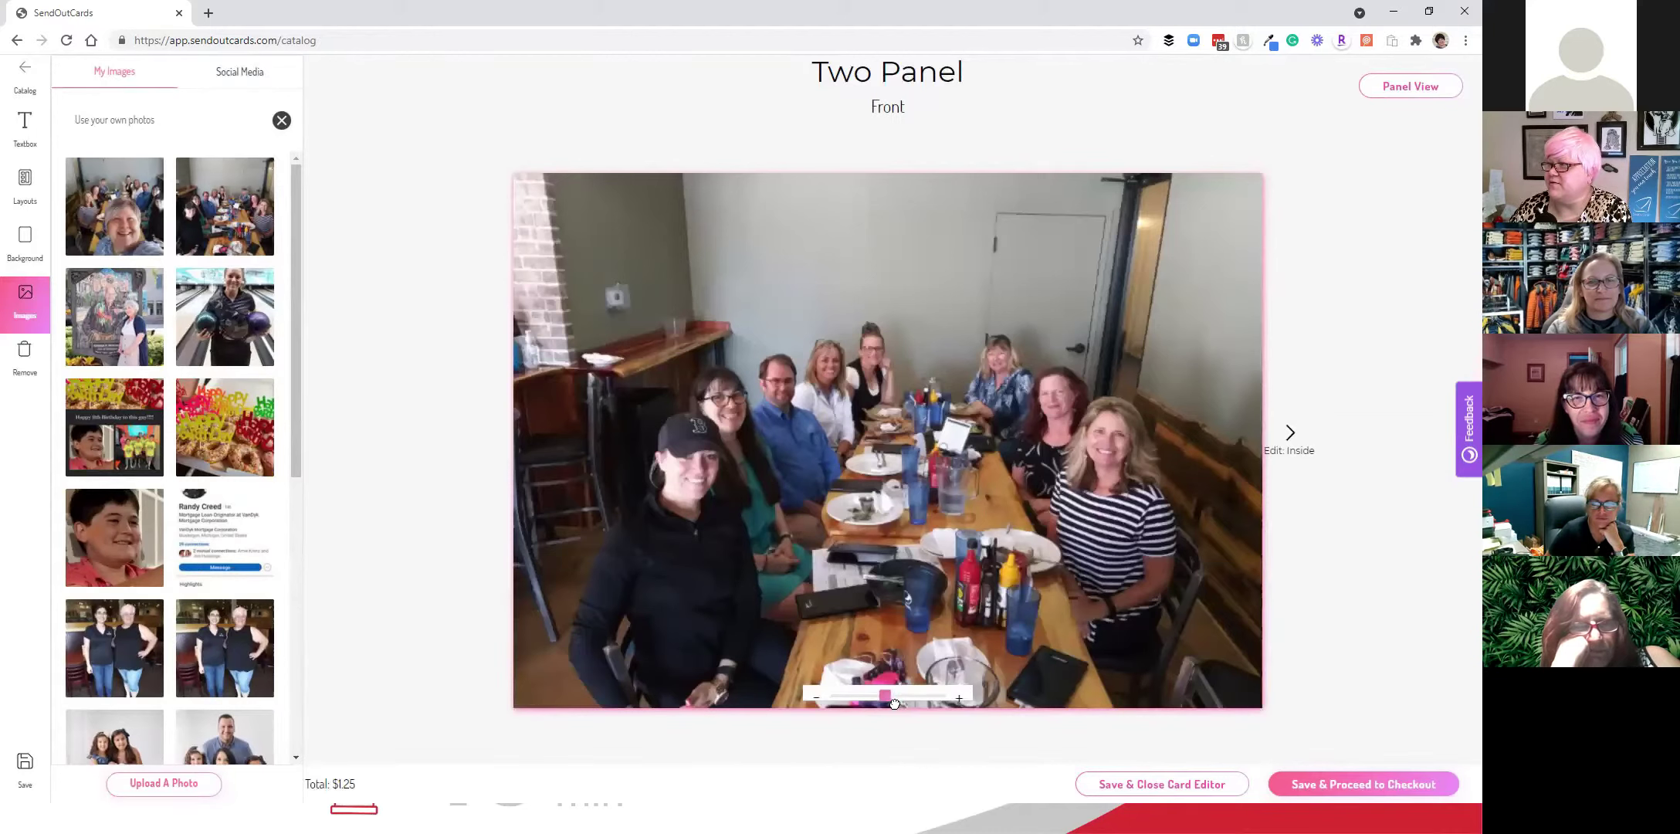
click(959, 700)
click(955, 699)
drag(897, 601, 895, 591)
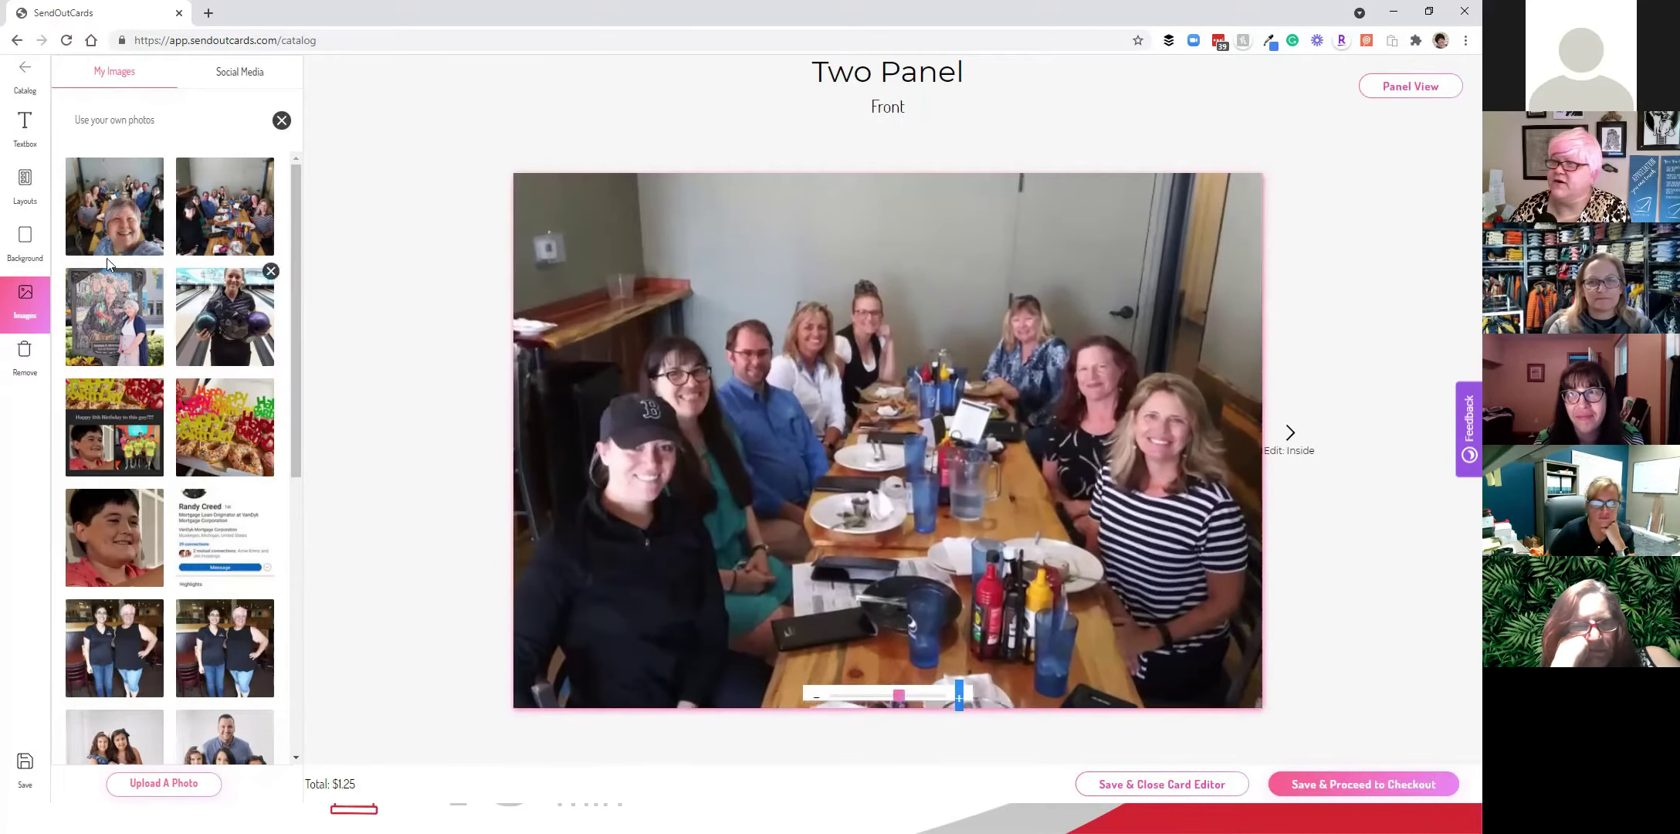
- Add a textbox reading 'Lakeshore Lunch!' and move it to the top centre of the photo
click(24, 125)
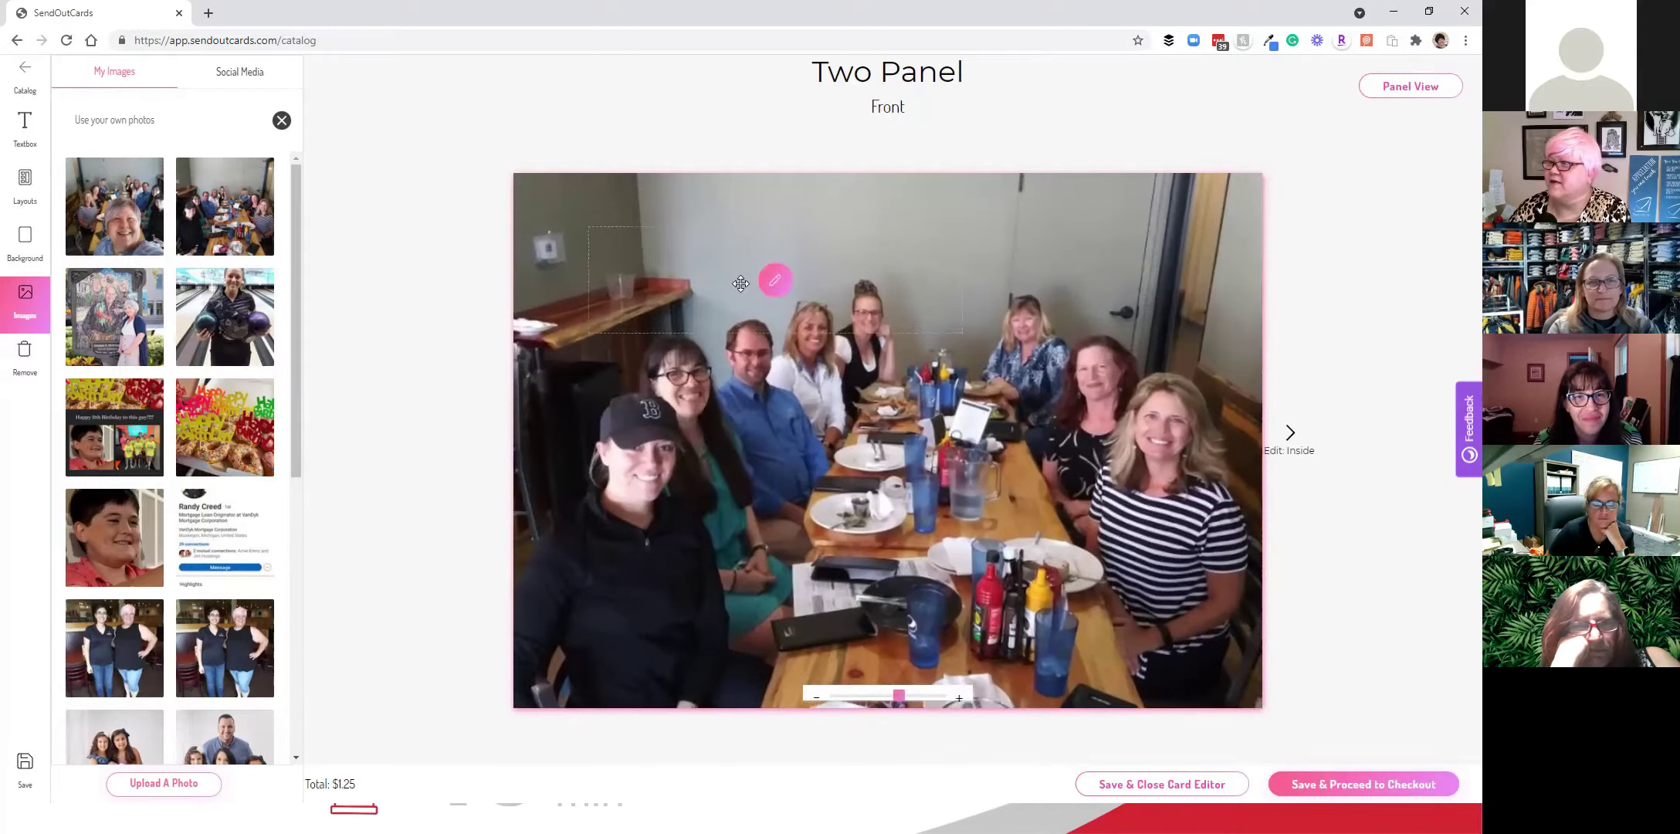
click(773, 279)
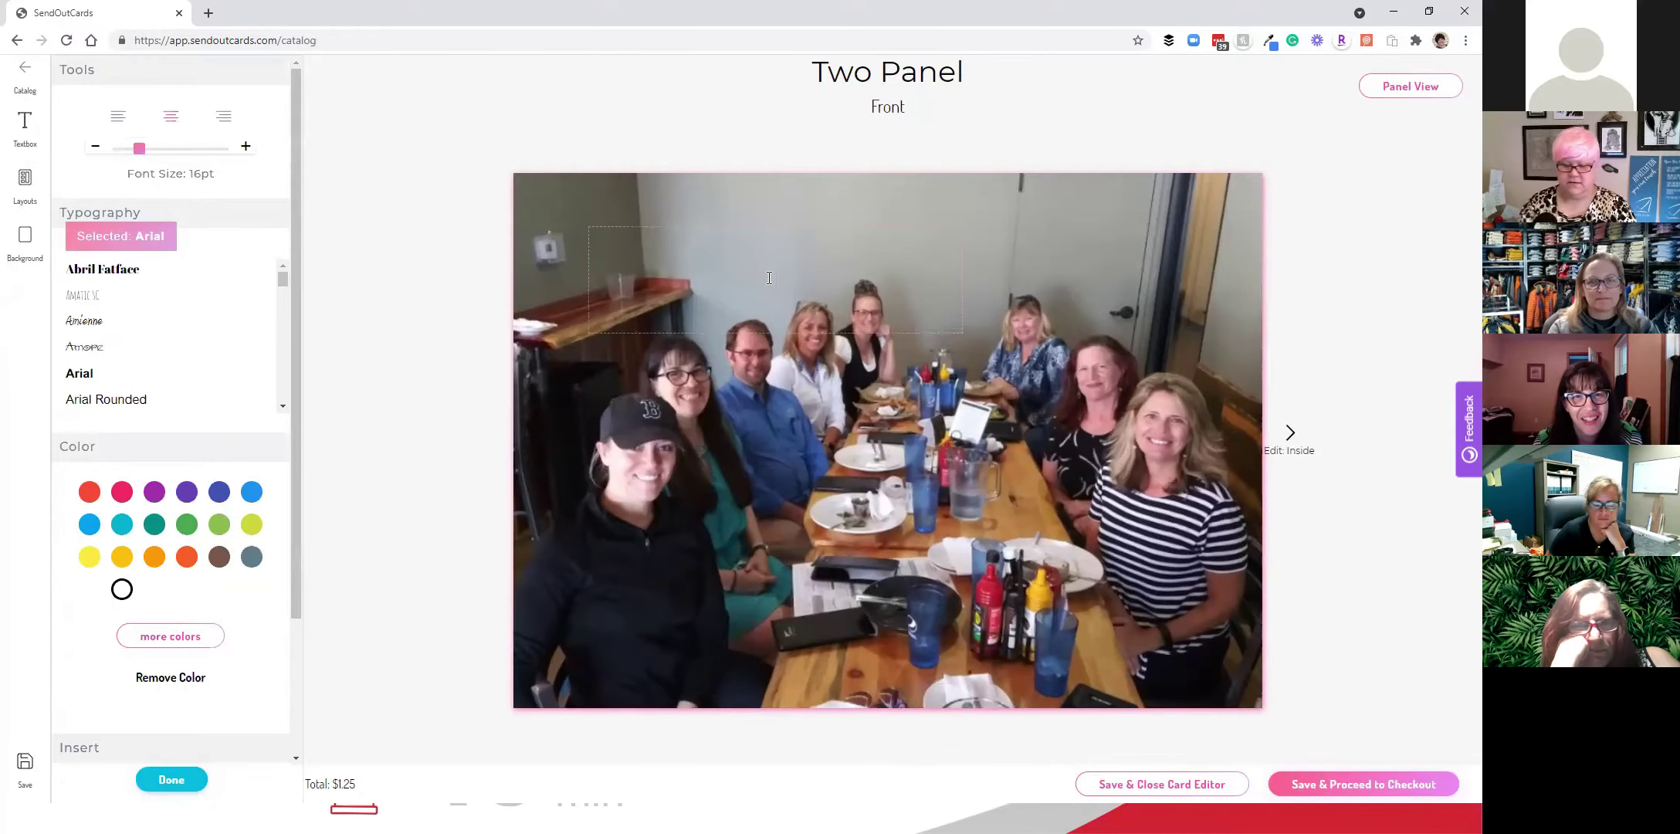
text(Lakeshore LU)
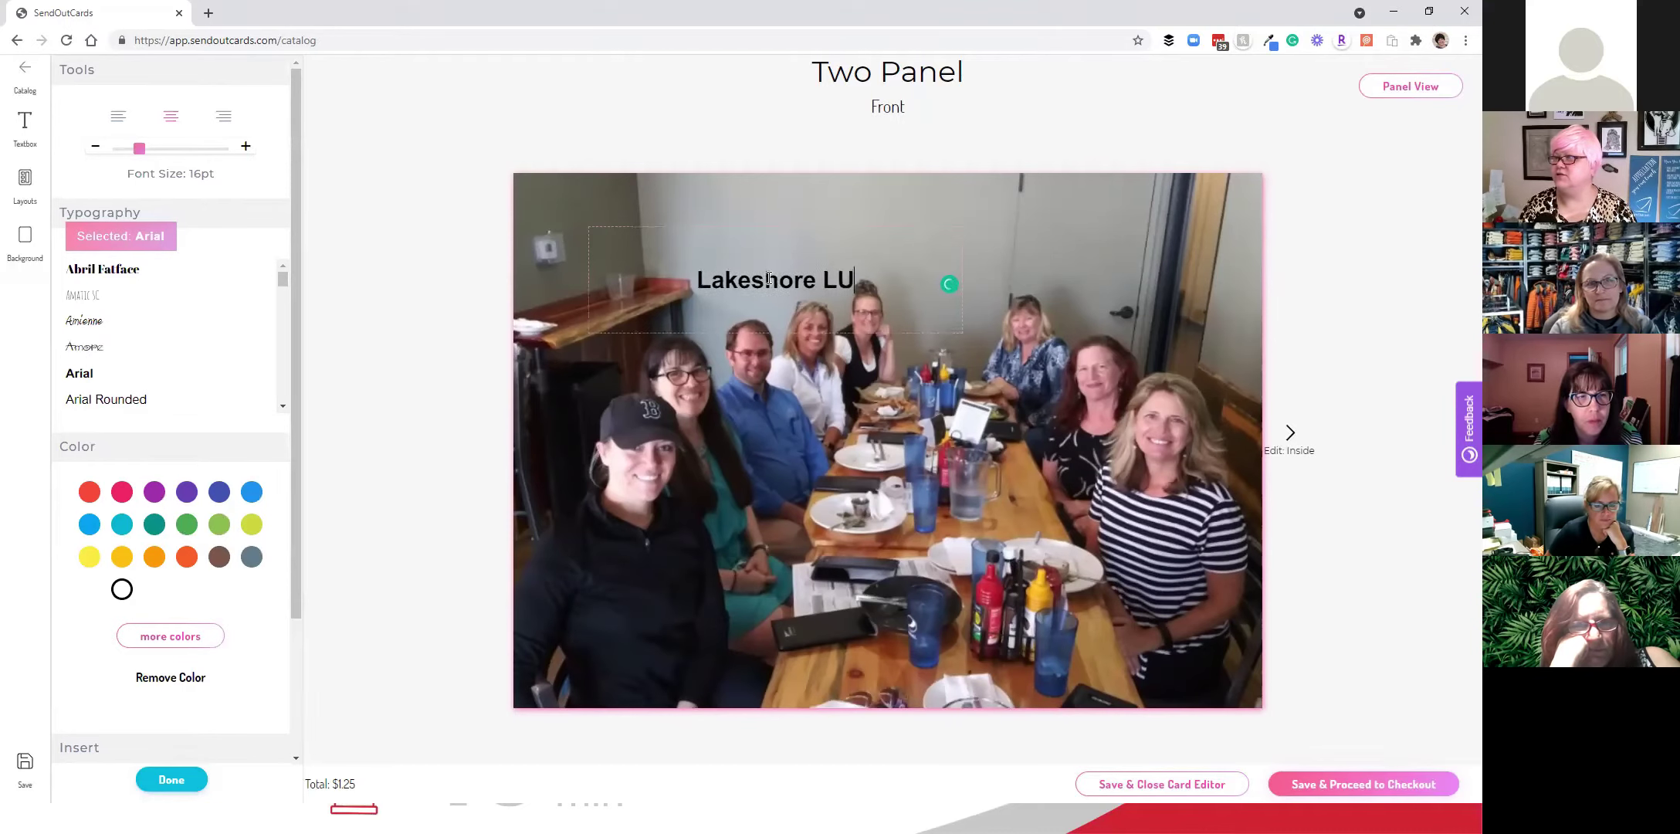
key(BackSpace)
key(BackSpace)
text(Lunch!)
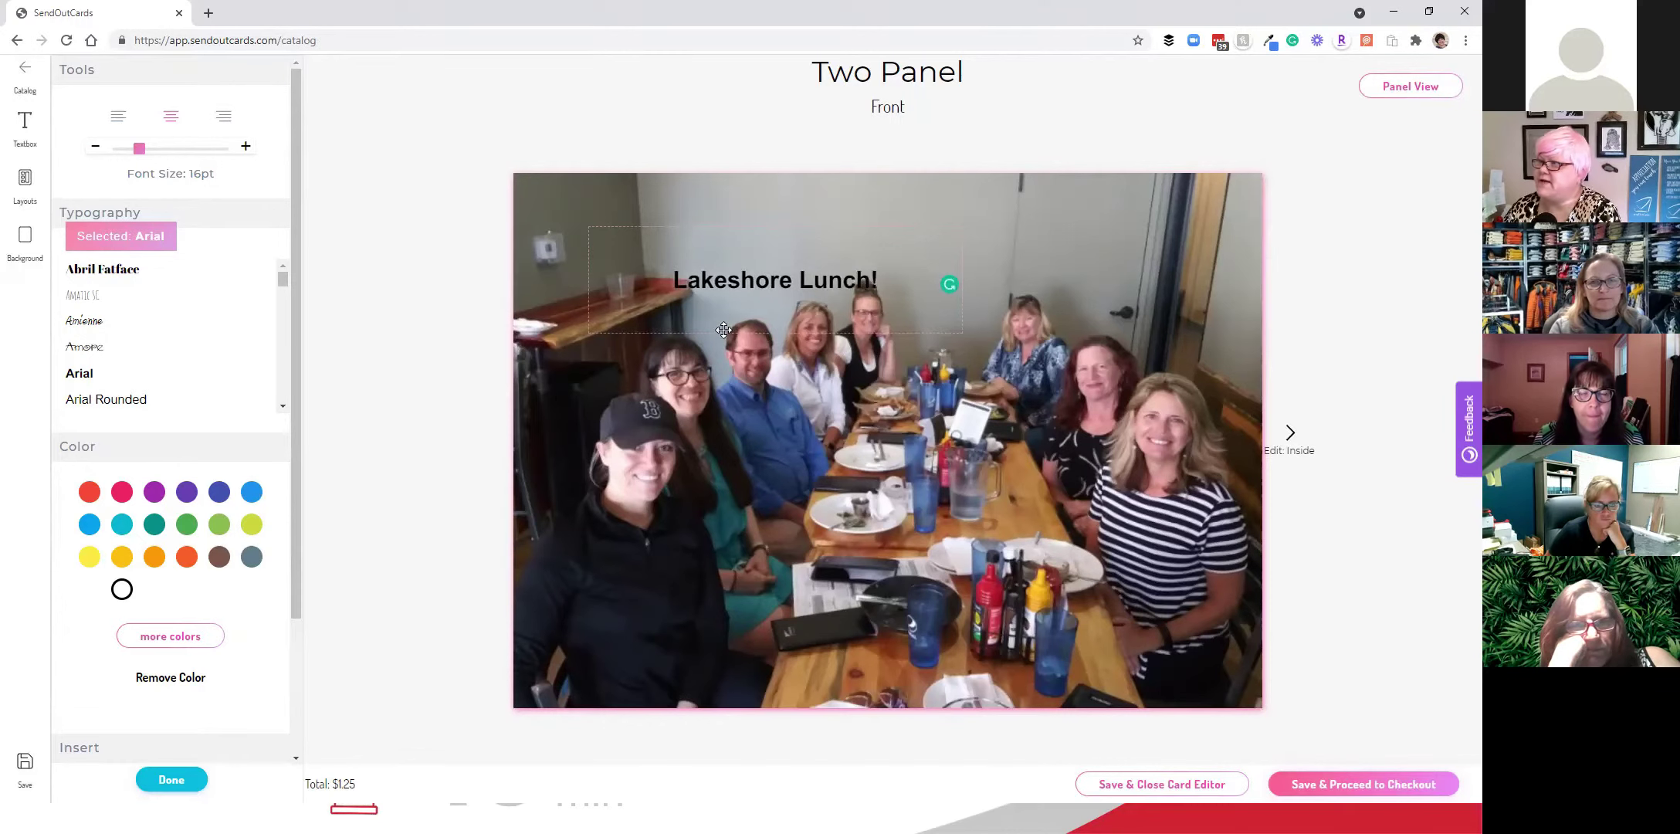
drag(723, 330, 836, 307)
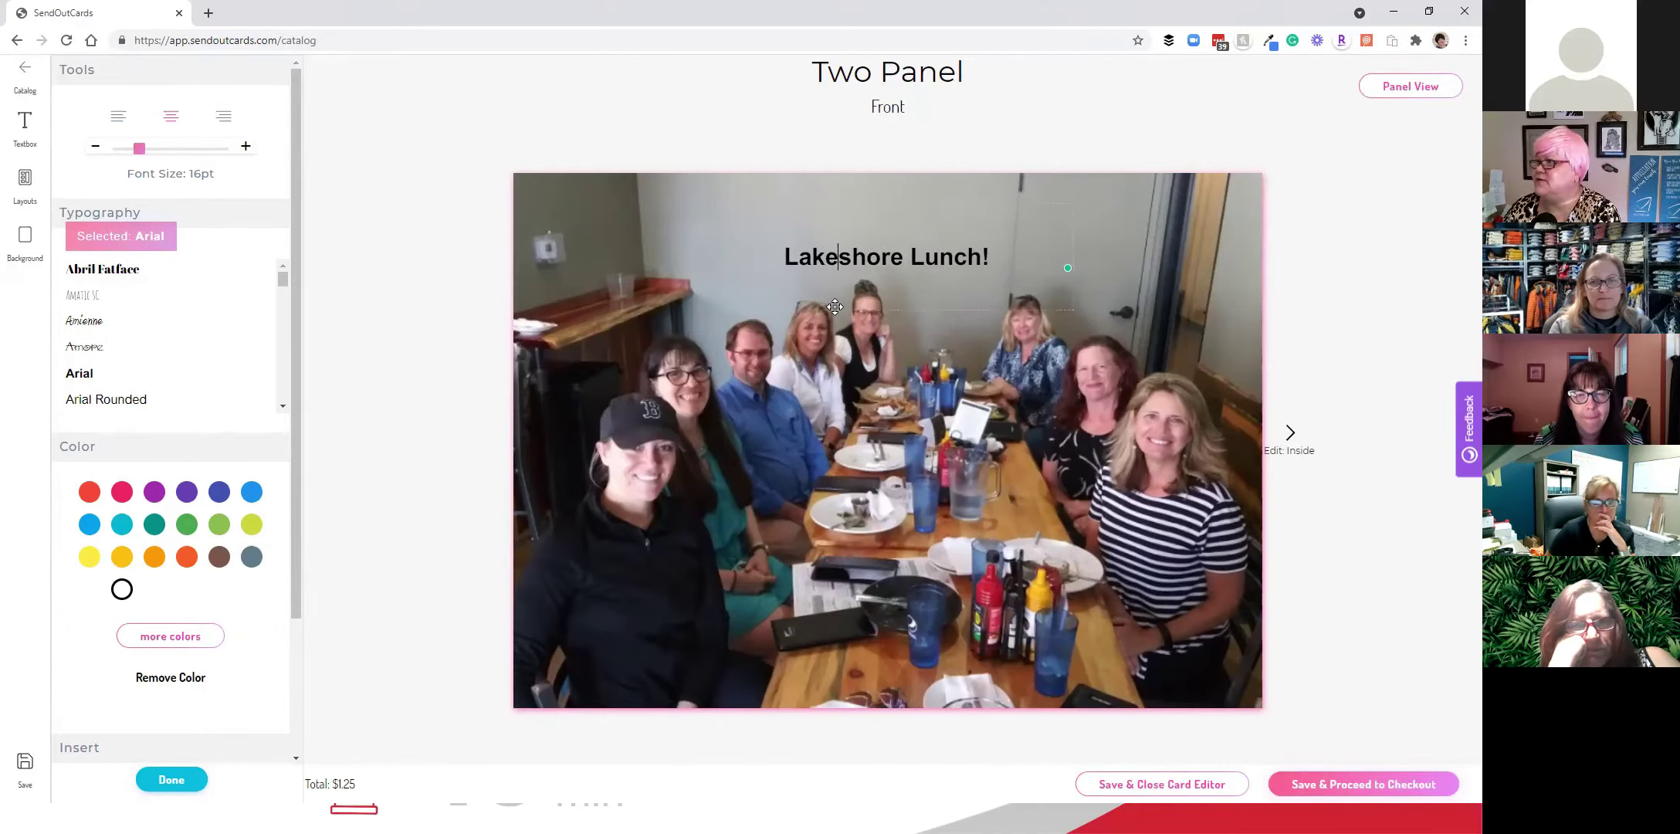
- Style the caption in Changa One, dark red, and nudge it slightly higher
click(992, 253)
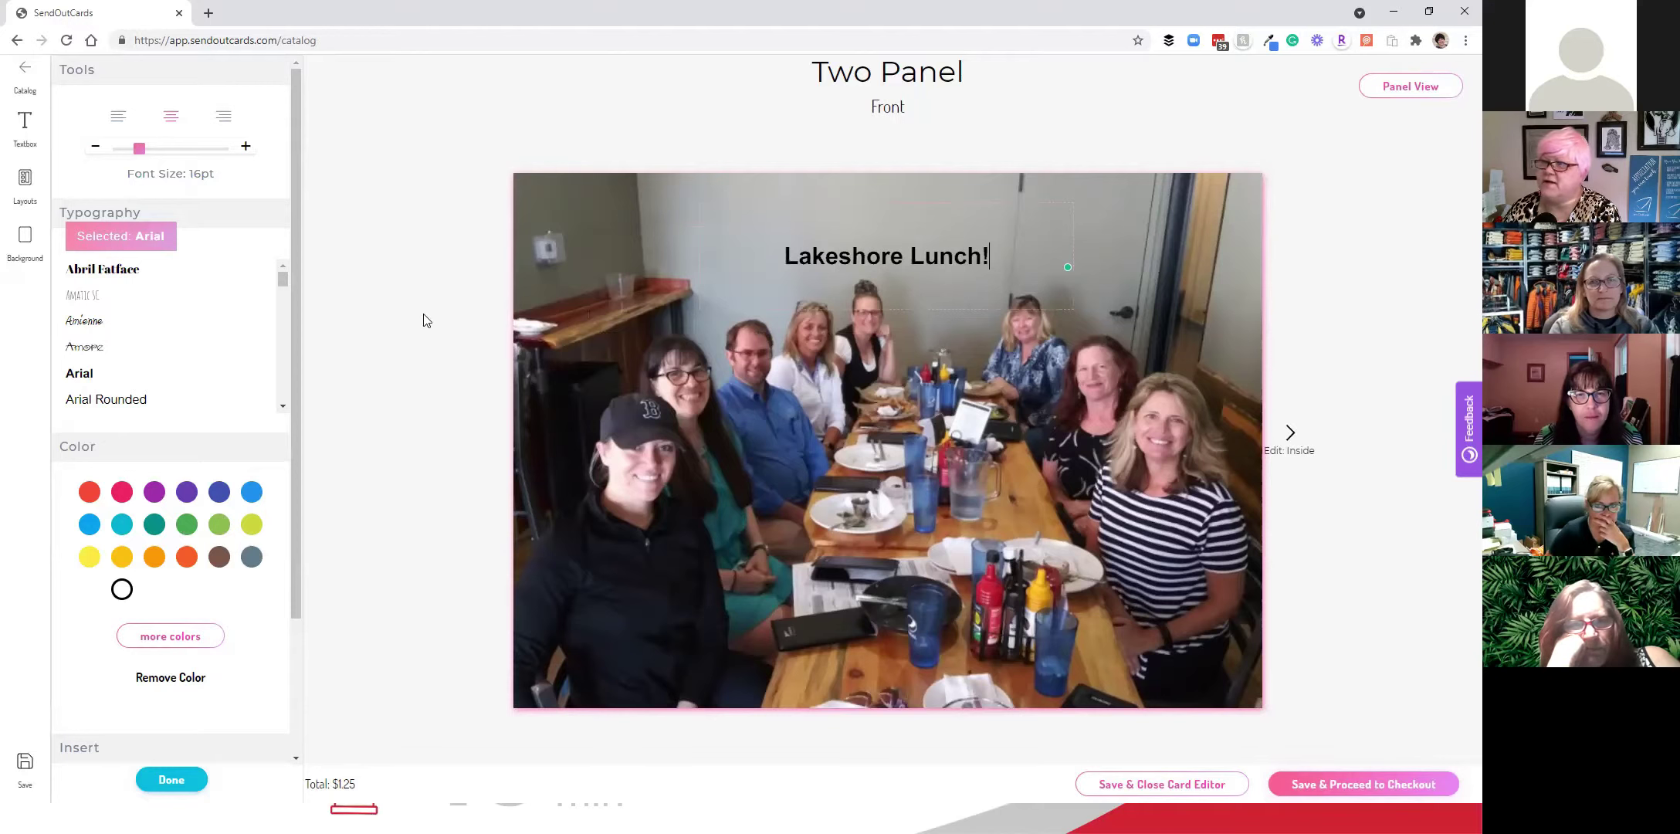
key(ctrl+a)
scroll(170, 325, down, 3)
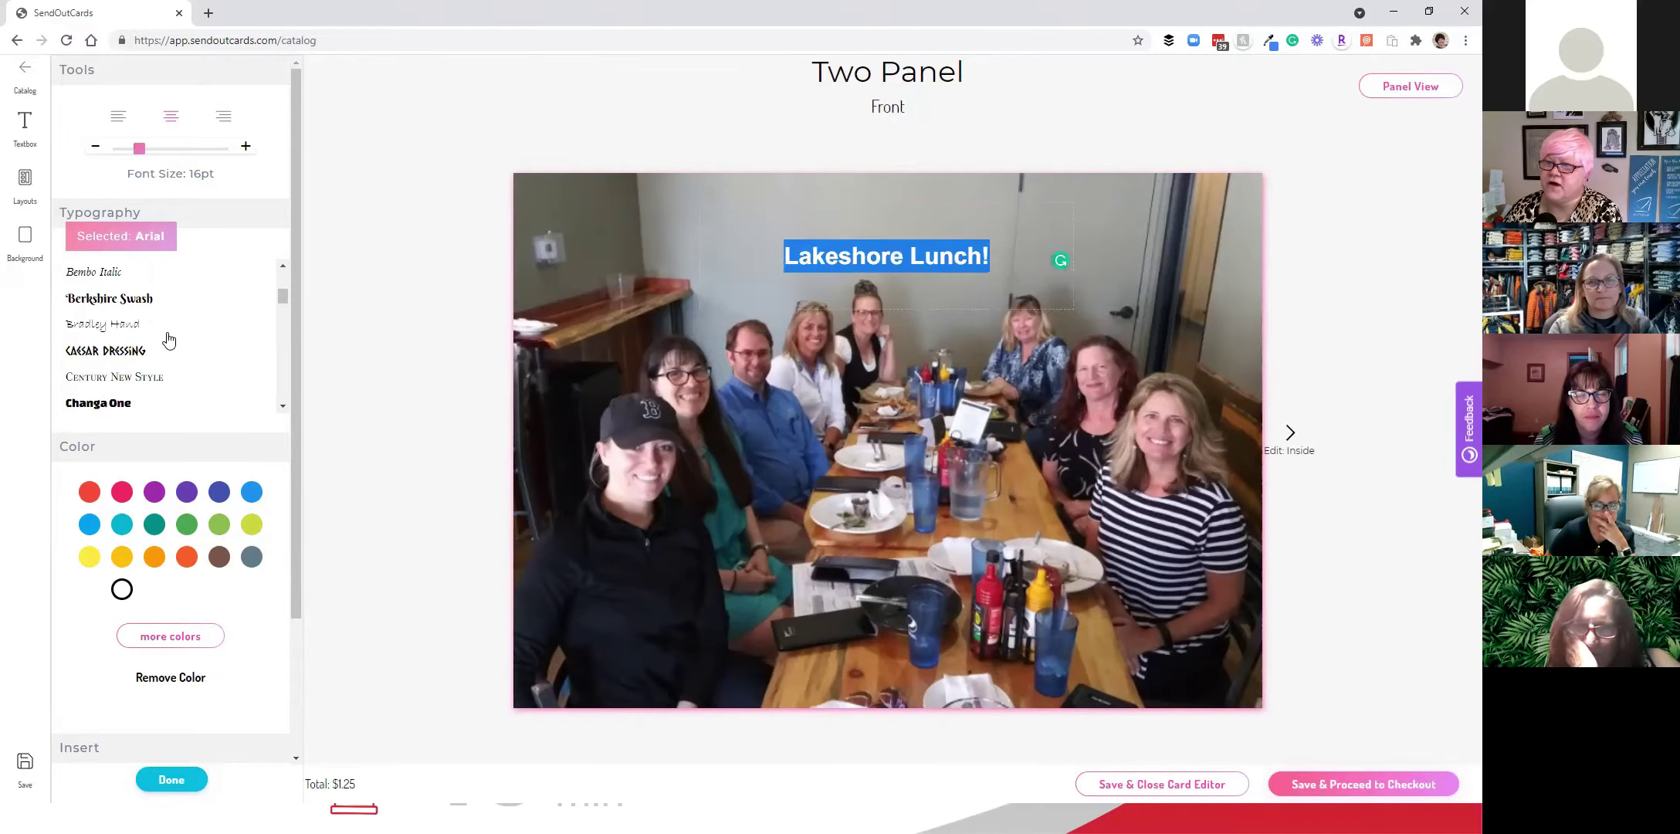
scroll(165, 340, down, 2)
scroll(169, 309, up, 3)
click(91, 353)
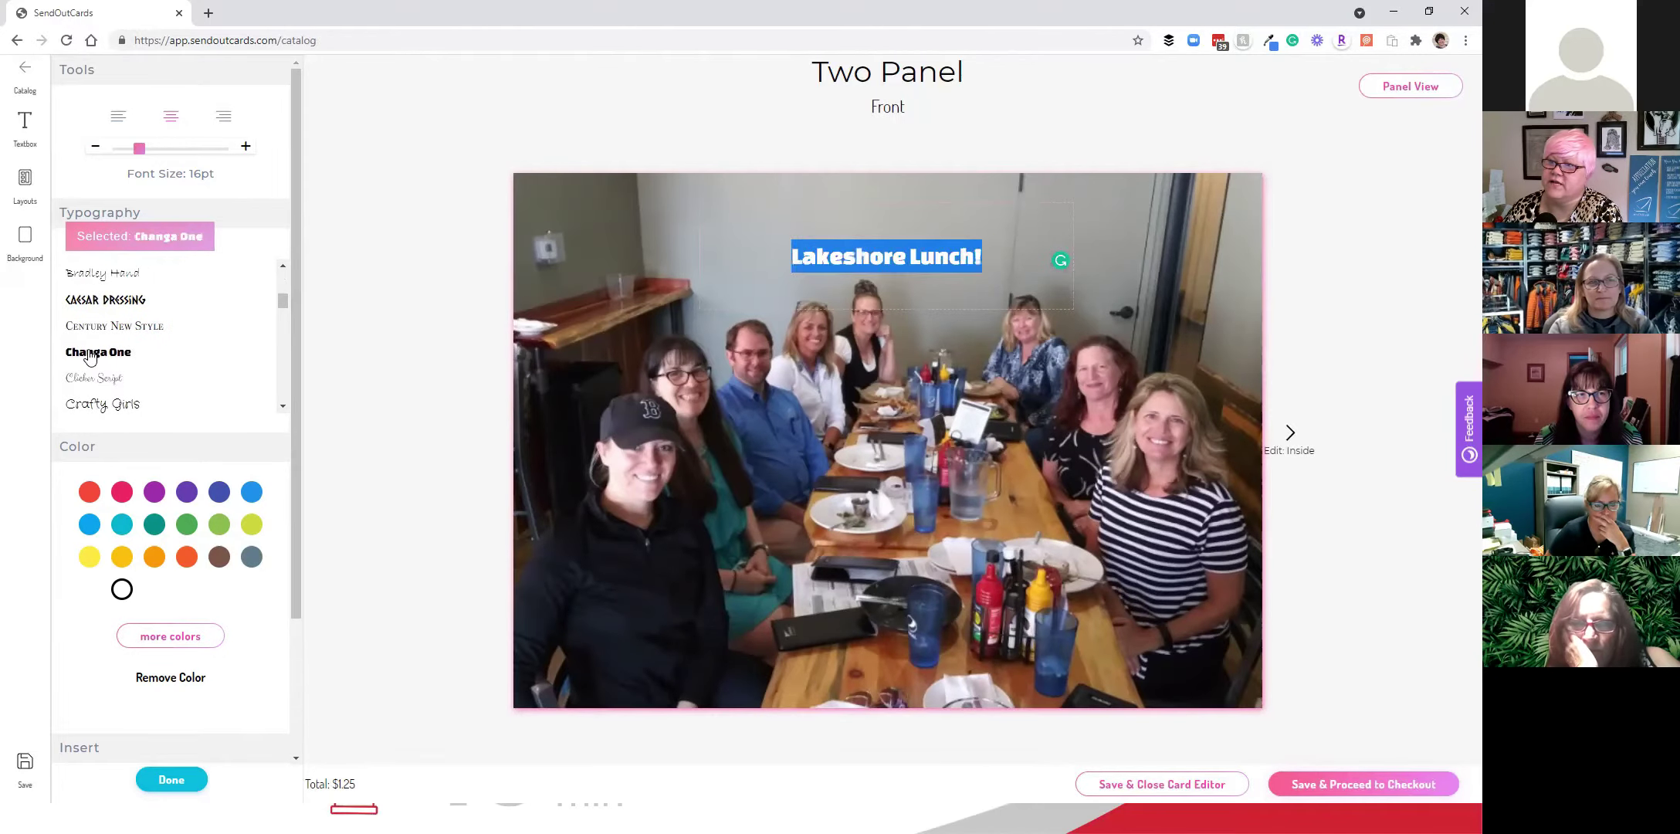
click(173, 635)
click(132, 526)
click(735, 386)
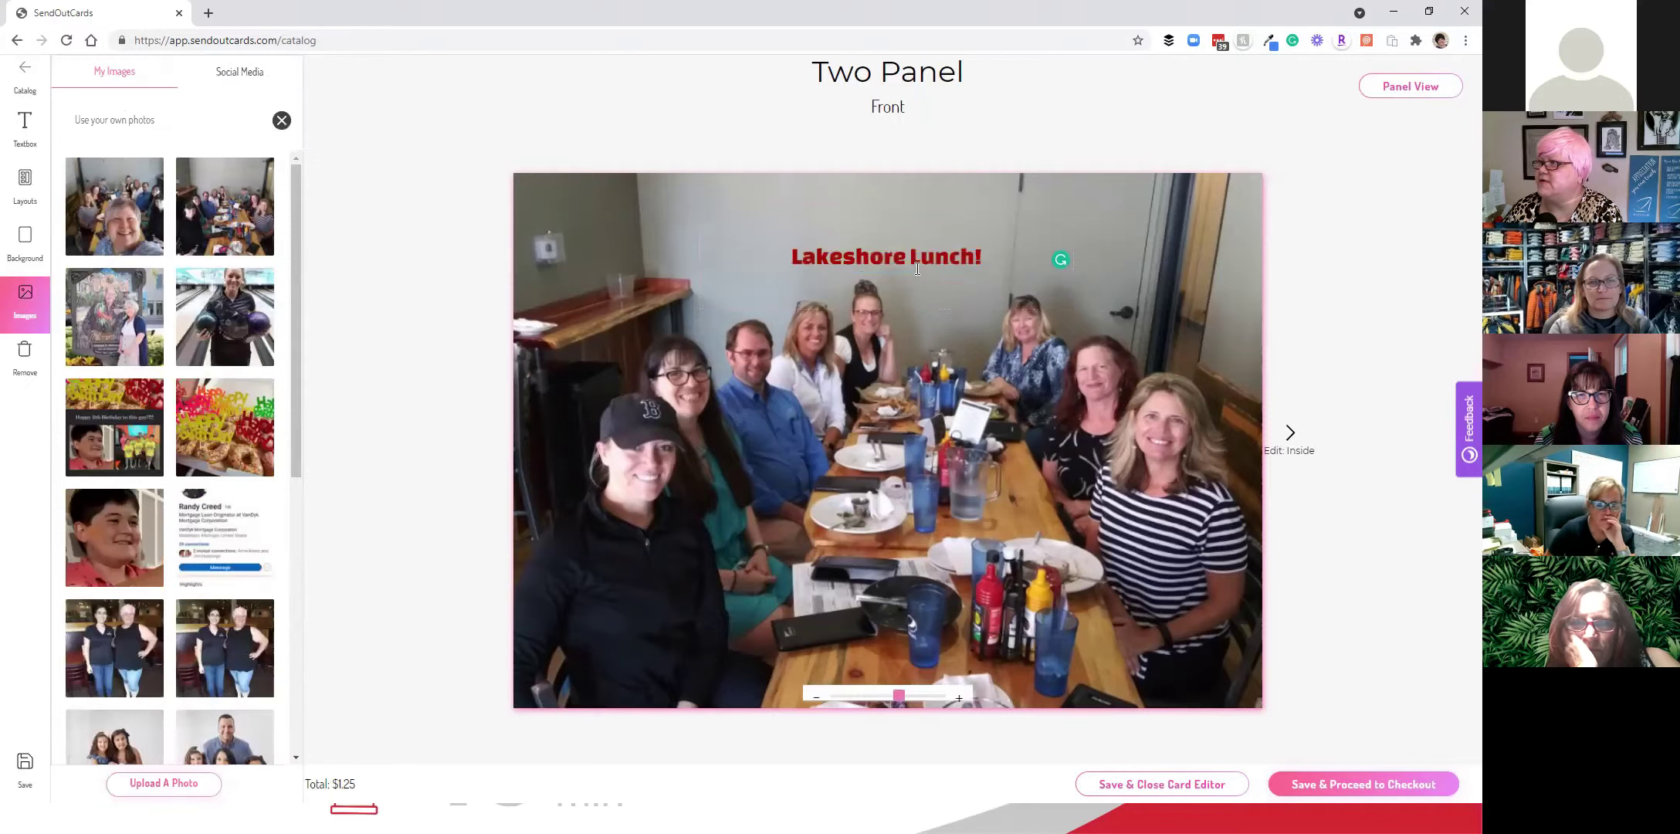
click(928, 319)
drag(926, 309, 926, 304)
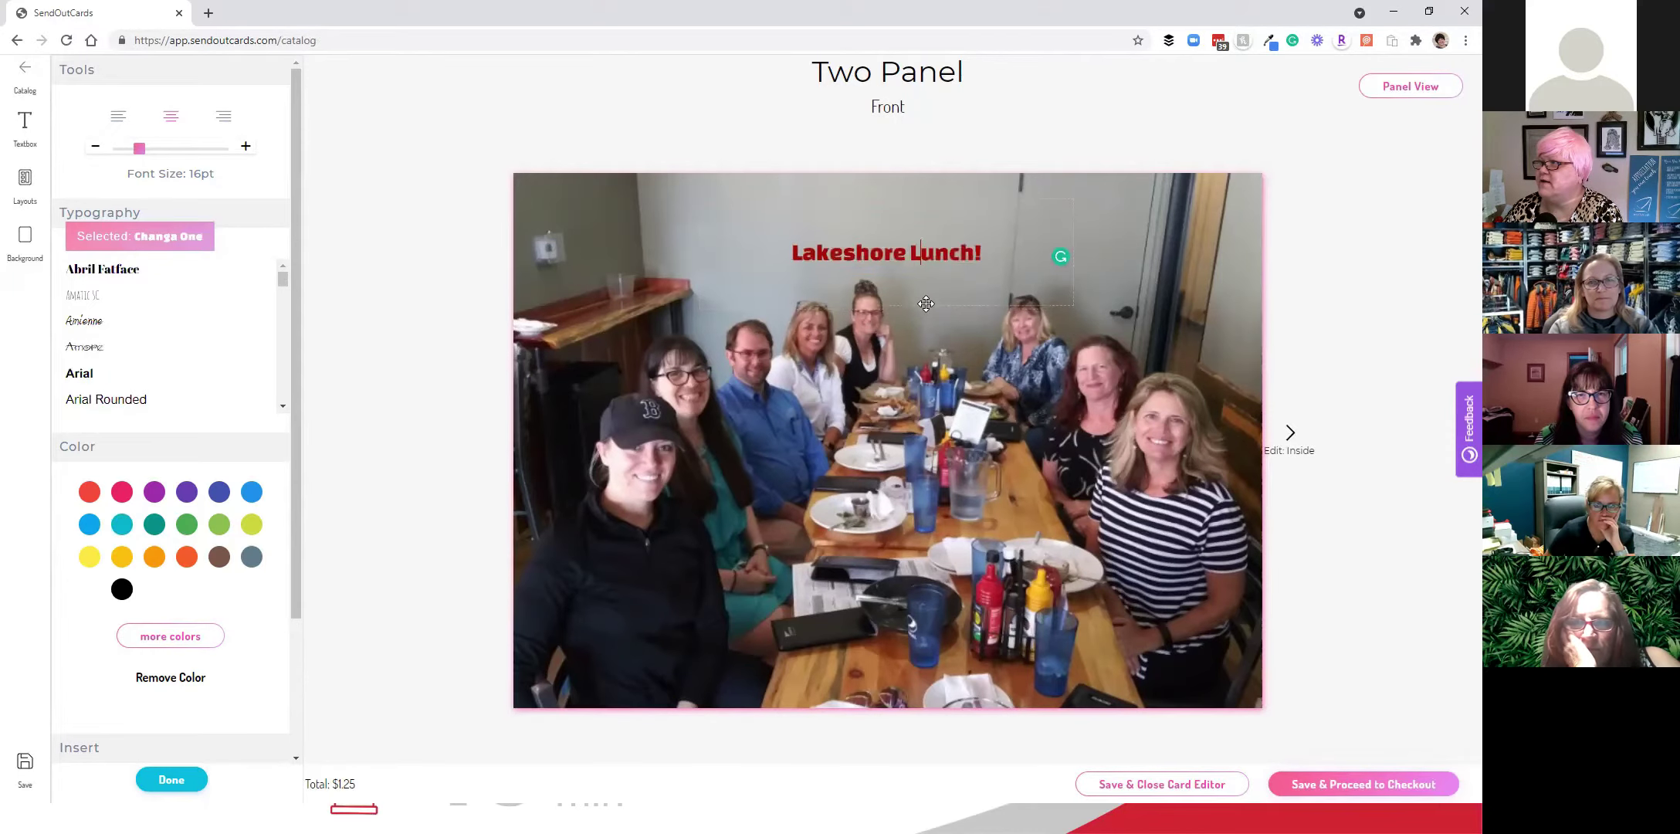
- Give the card's inside a single photo-above-message layout
click(1292, 434)
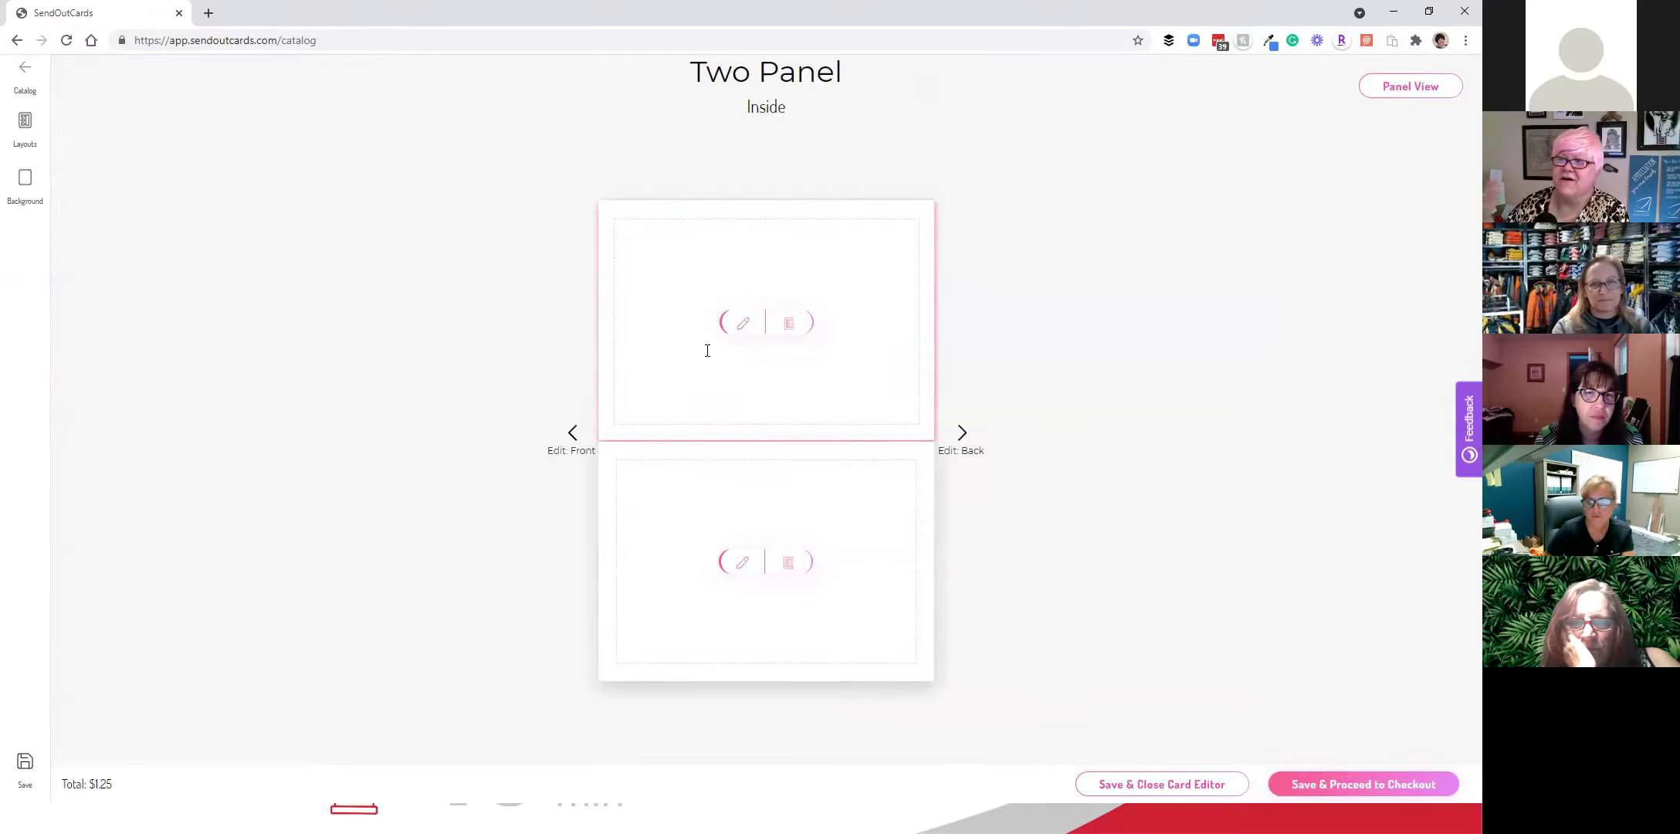
click(796, 333)
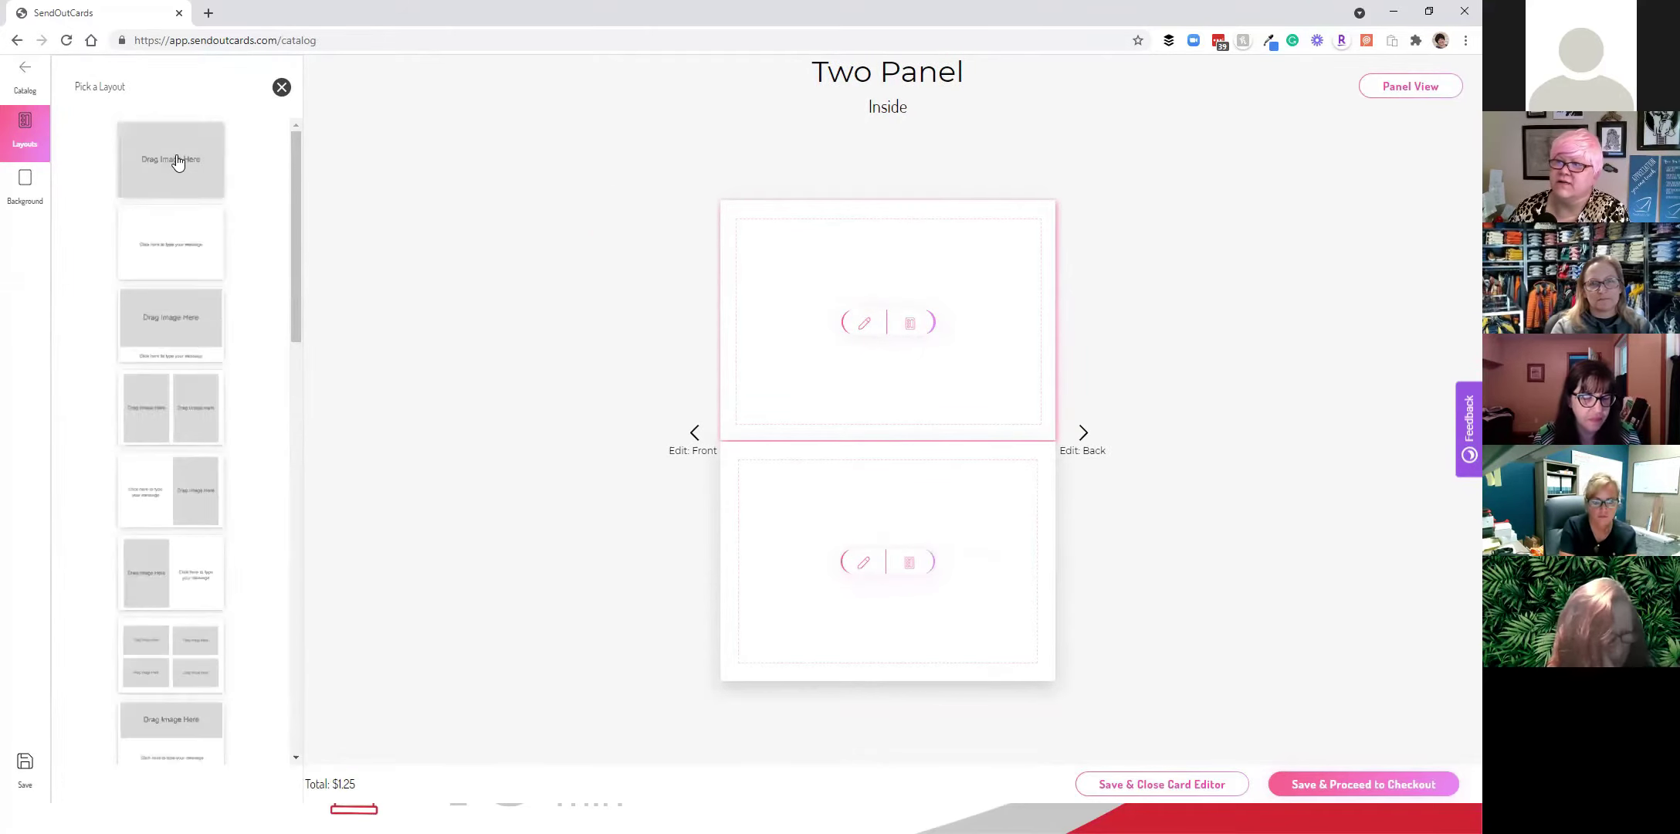
click(174, 163)
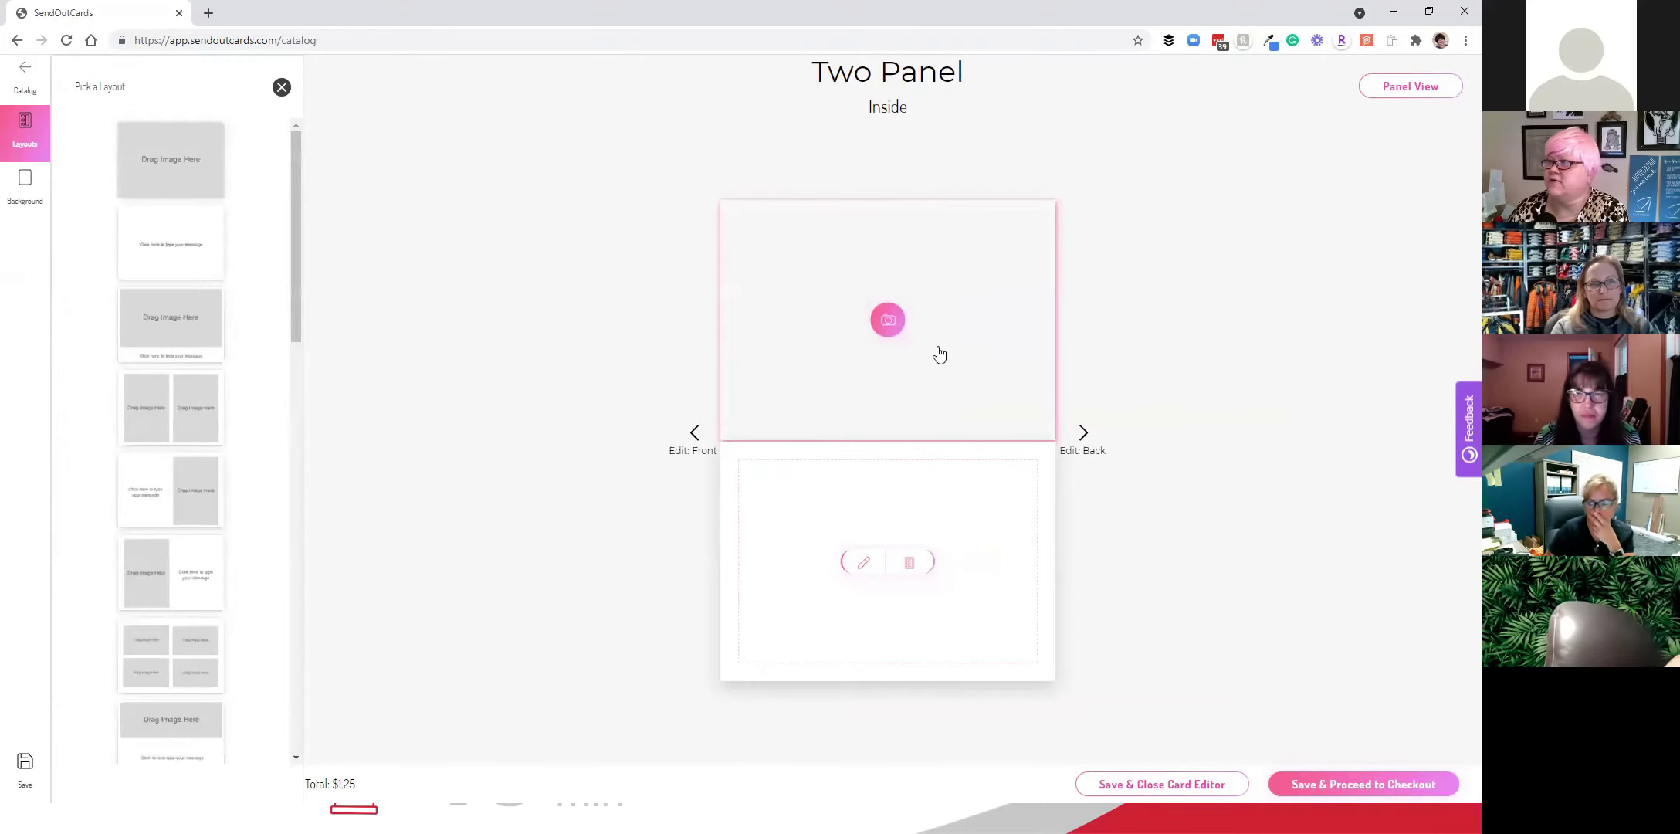
- Fill the top panel with the first My Images group photo, zoomed in twice and shifted left
click(887, 322)
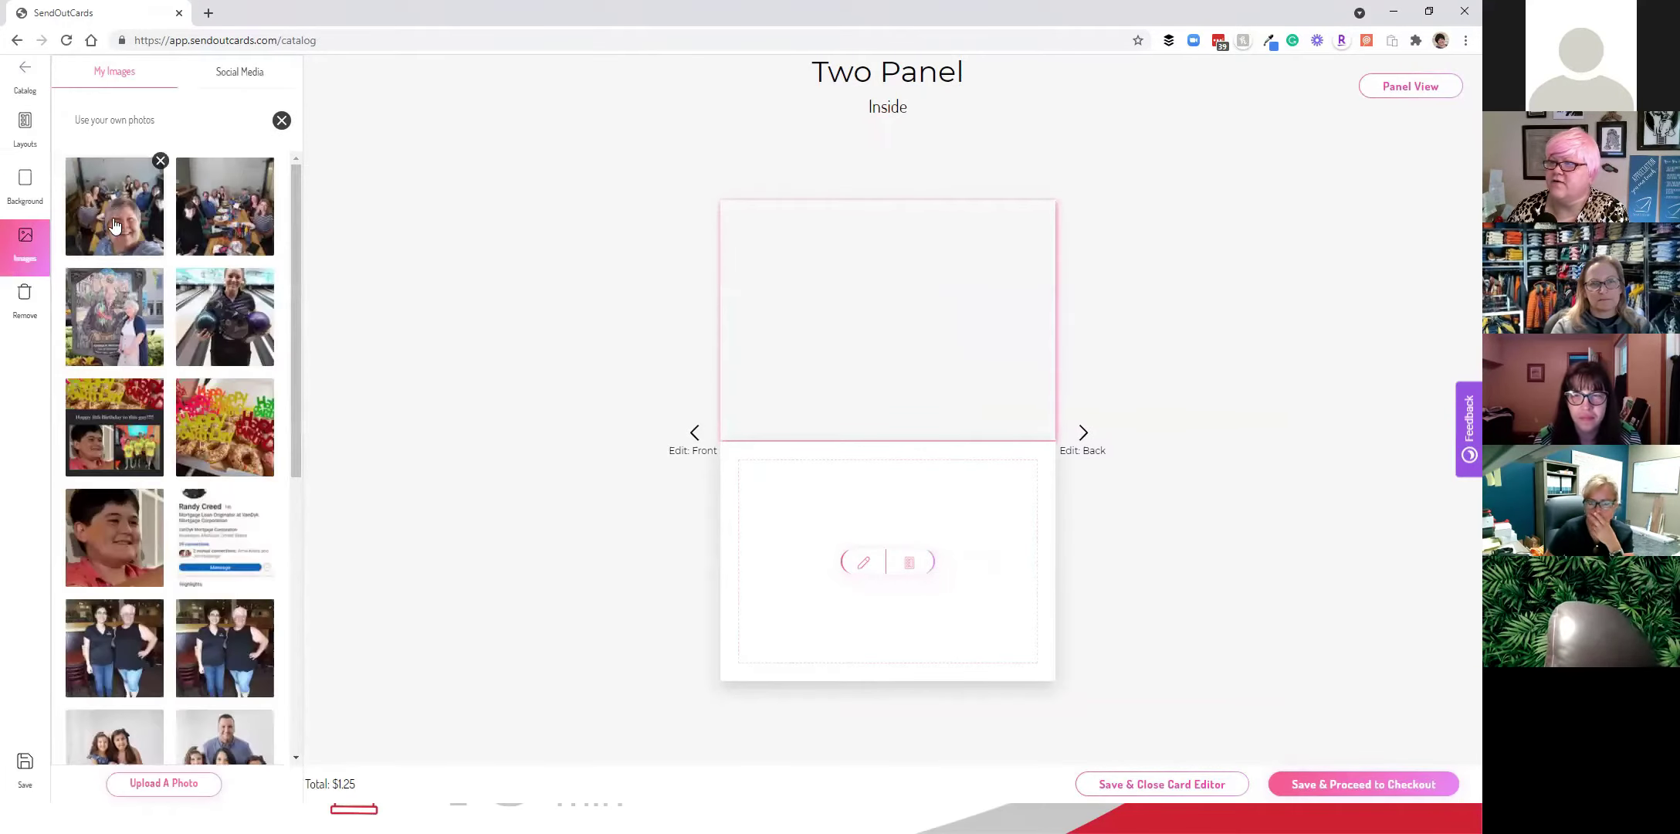
click(996, 378)
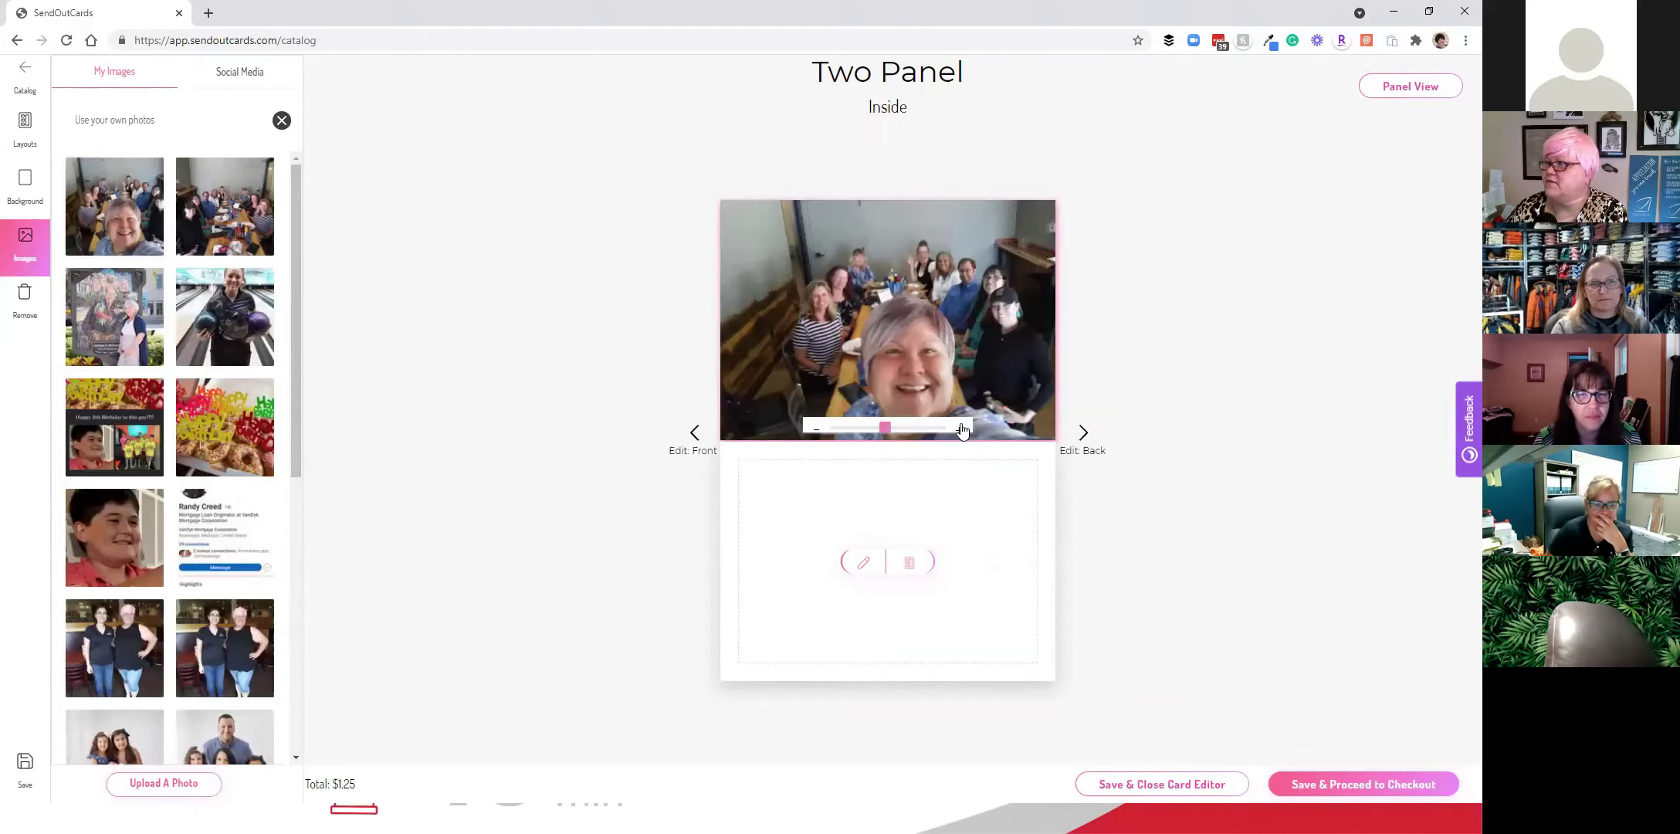
click(961, 430)
click(961, 430)
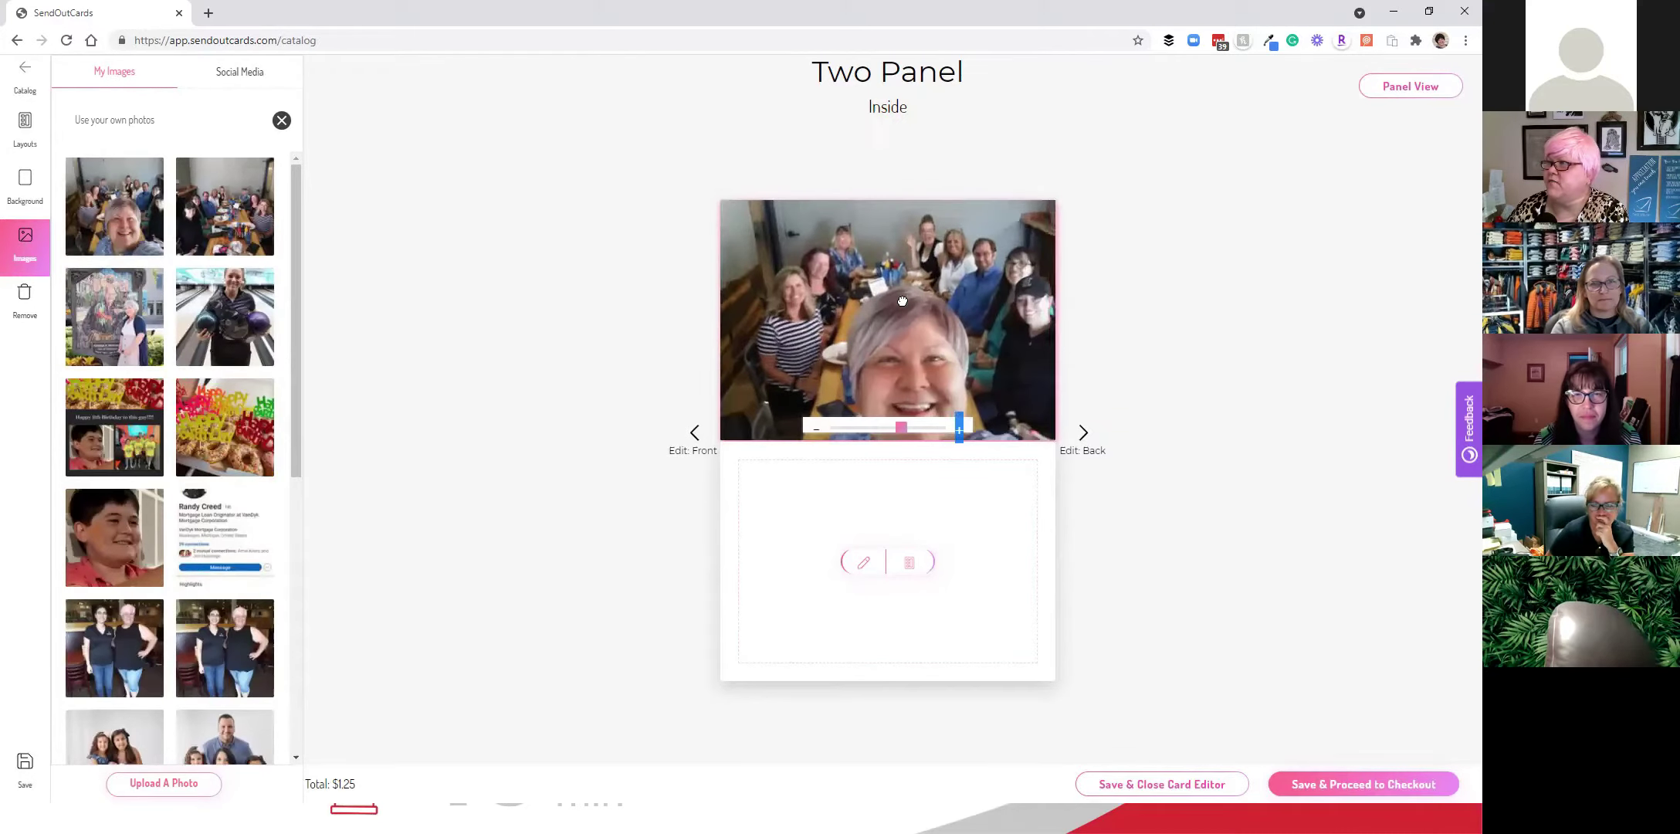
drag(902, 301, 889, 300)
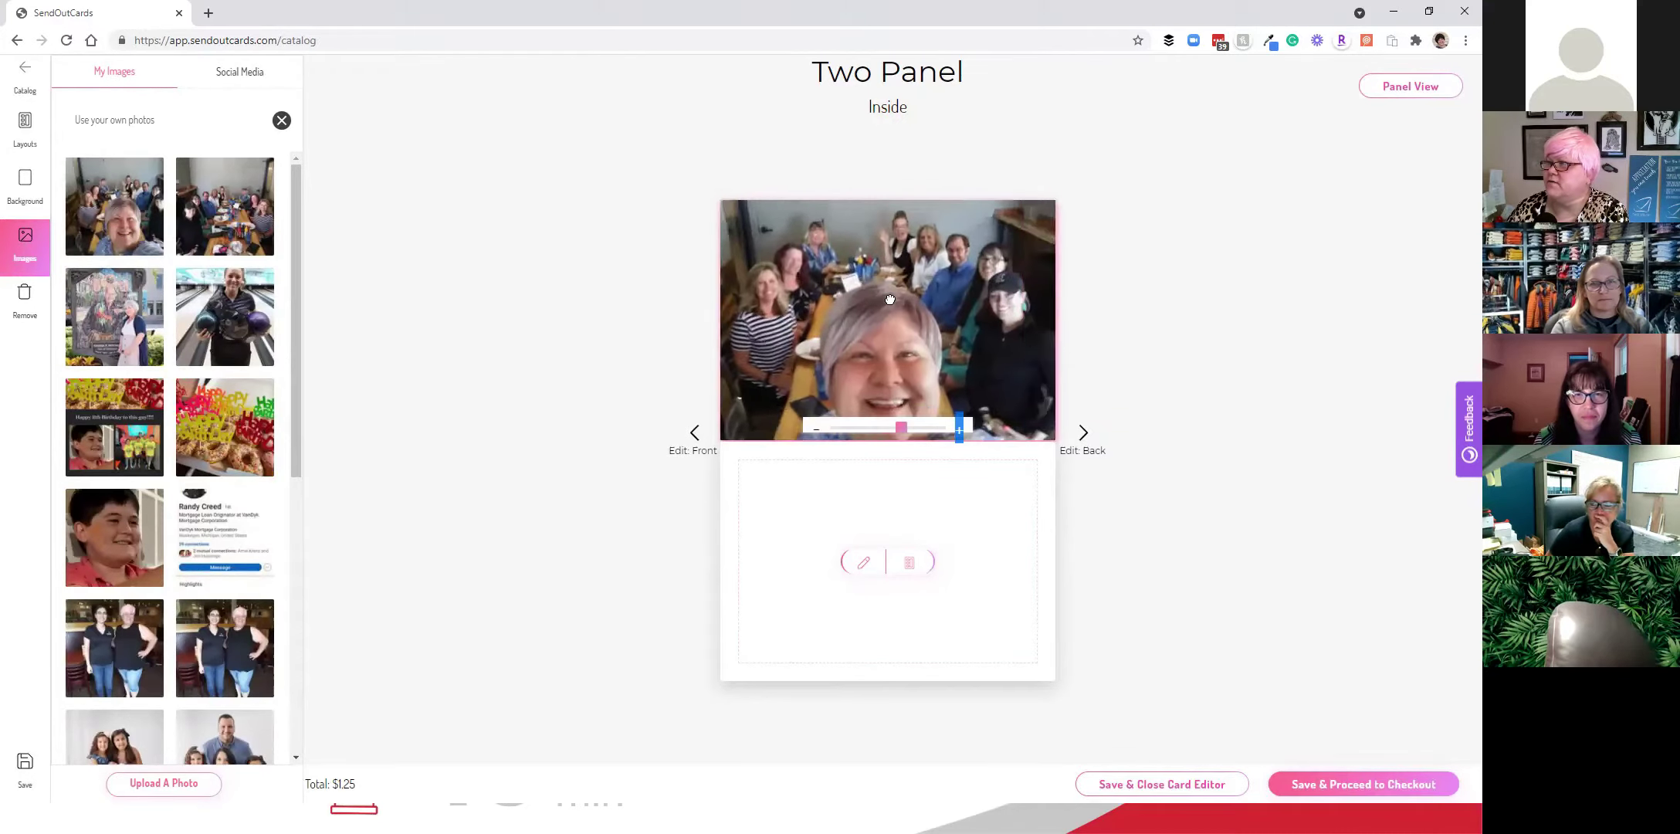
- Write 'Hey First Name!' and 'It was fun to see your face!' in the message, then begin the signature line
click(851, 562)
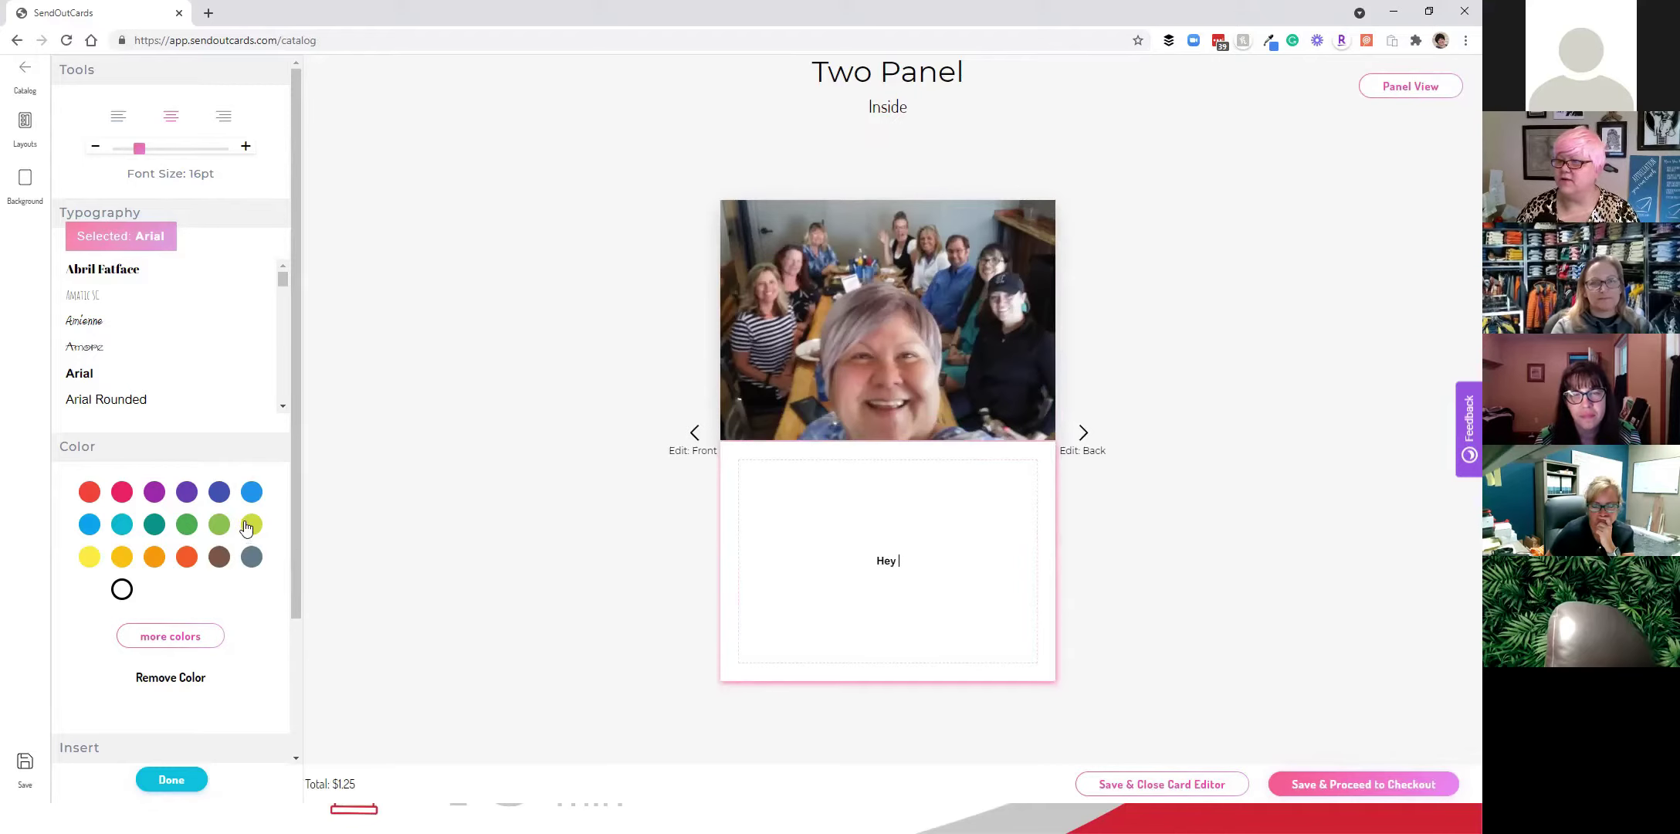
scroll(234, 517, down, 3)
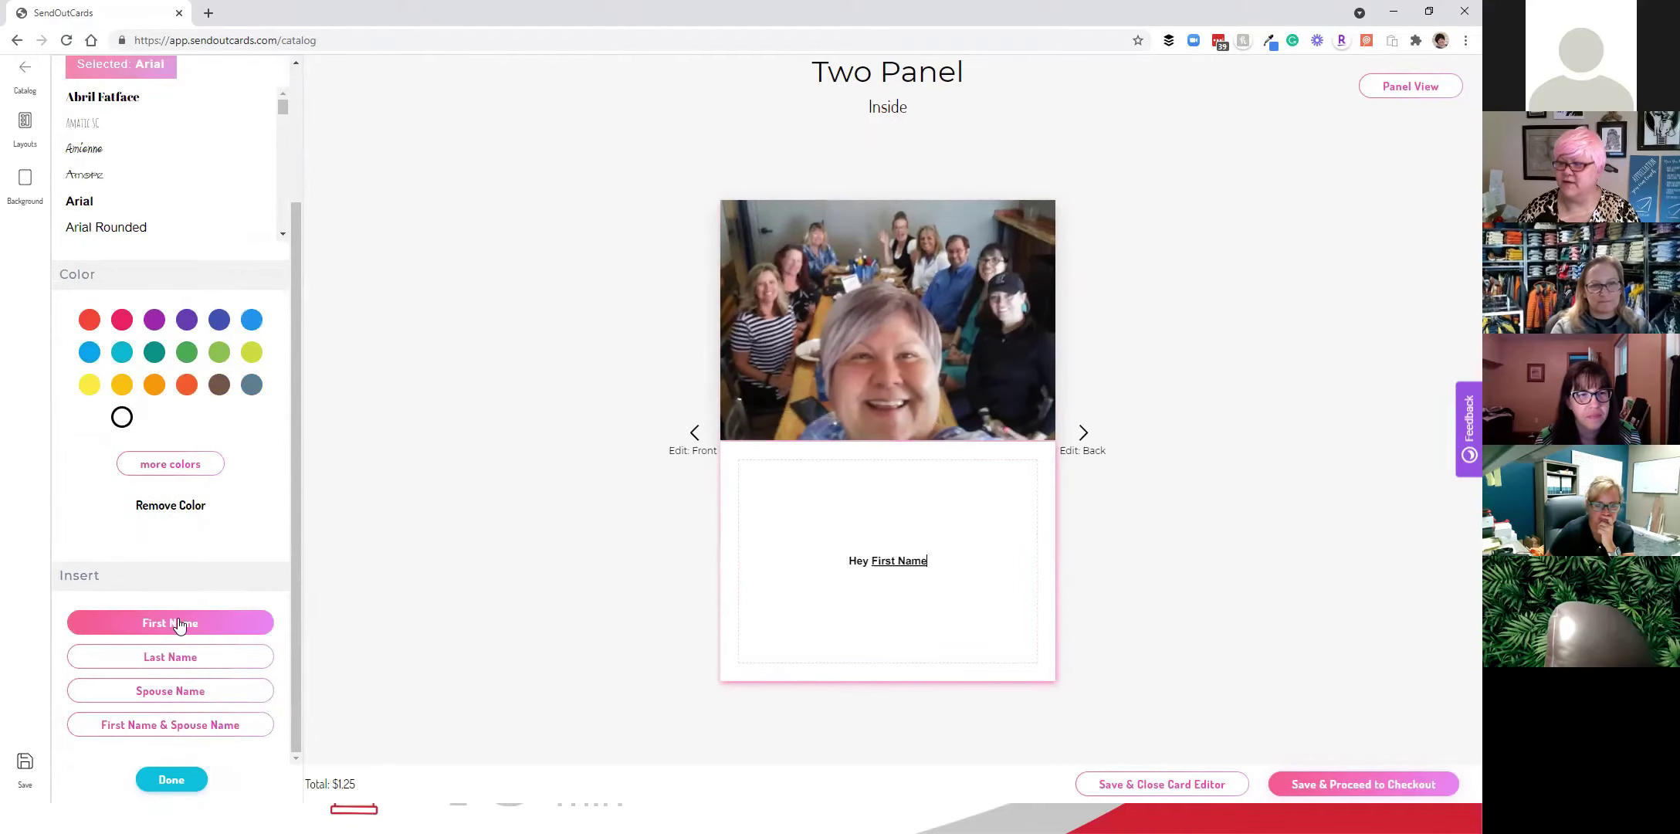
key(Return)
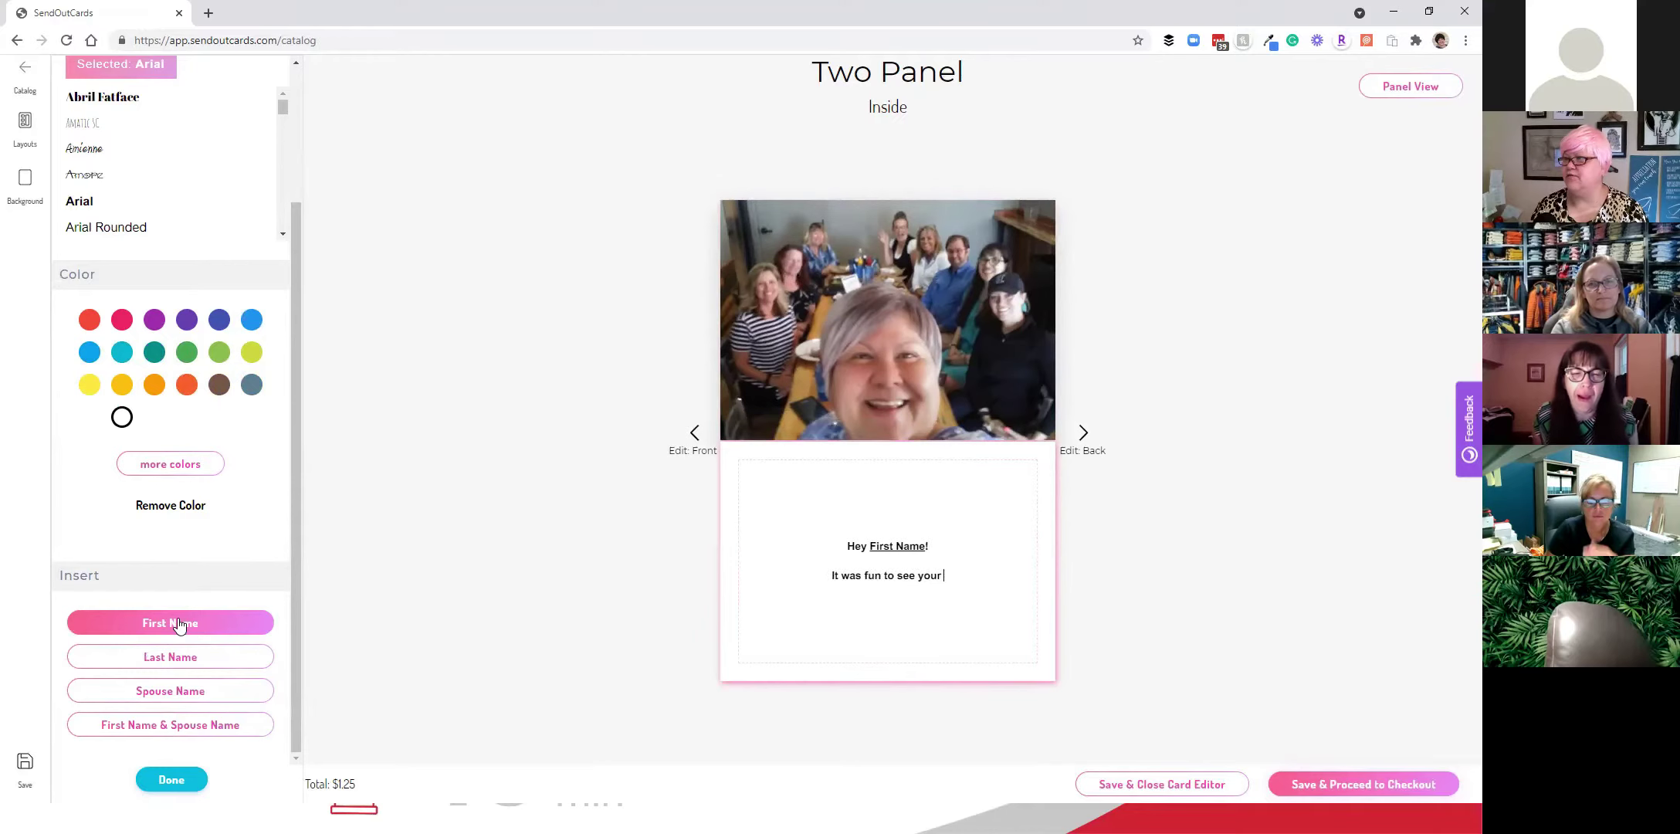
text(face!)
key(Return)
text(Kanads)
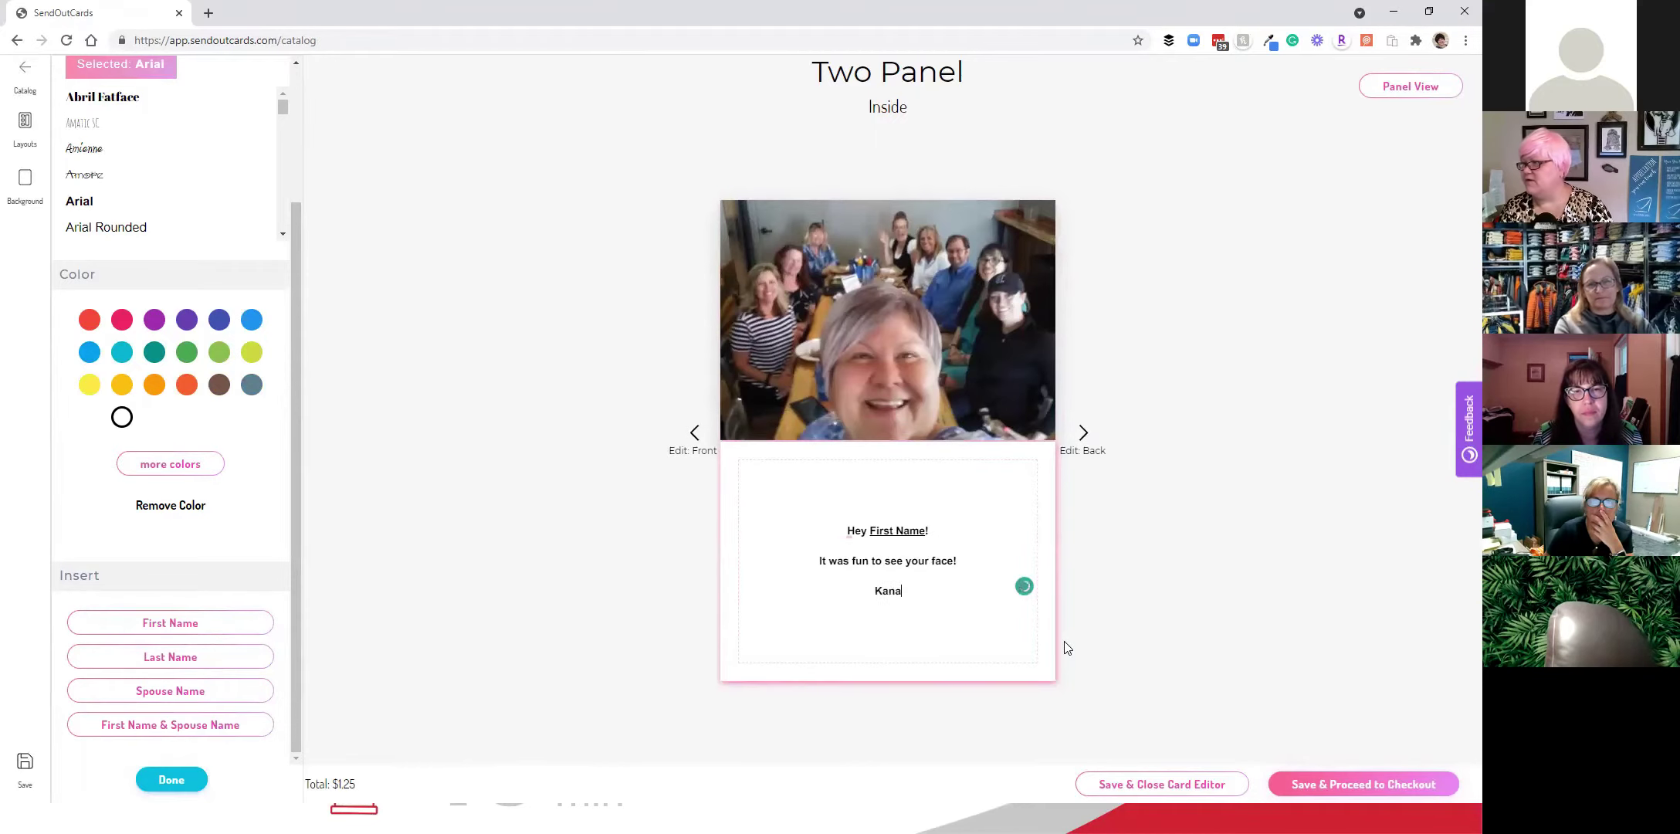
- Correct the signature's spelling and set all three message lines in Original Surfer
key(BackSpace)
text(das)
drag(951, 648, 814, 503)
scroll(128, 185, down, 5)
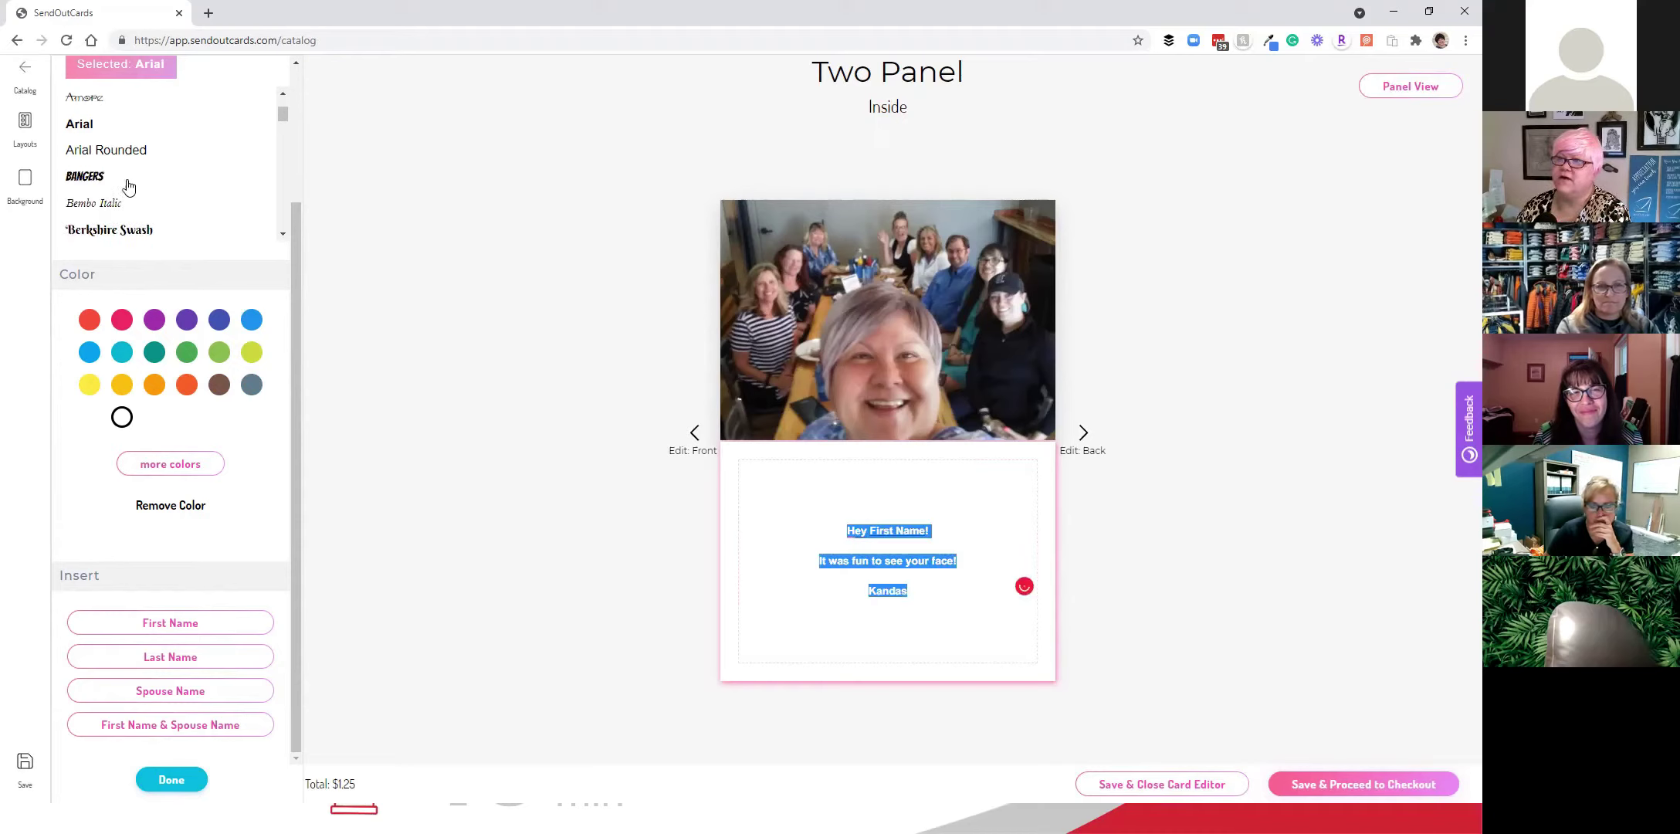
scroll(128, 181, down, 5)
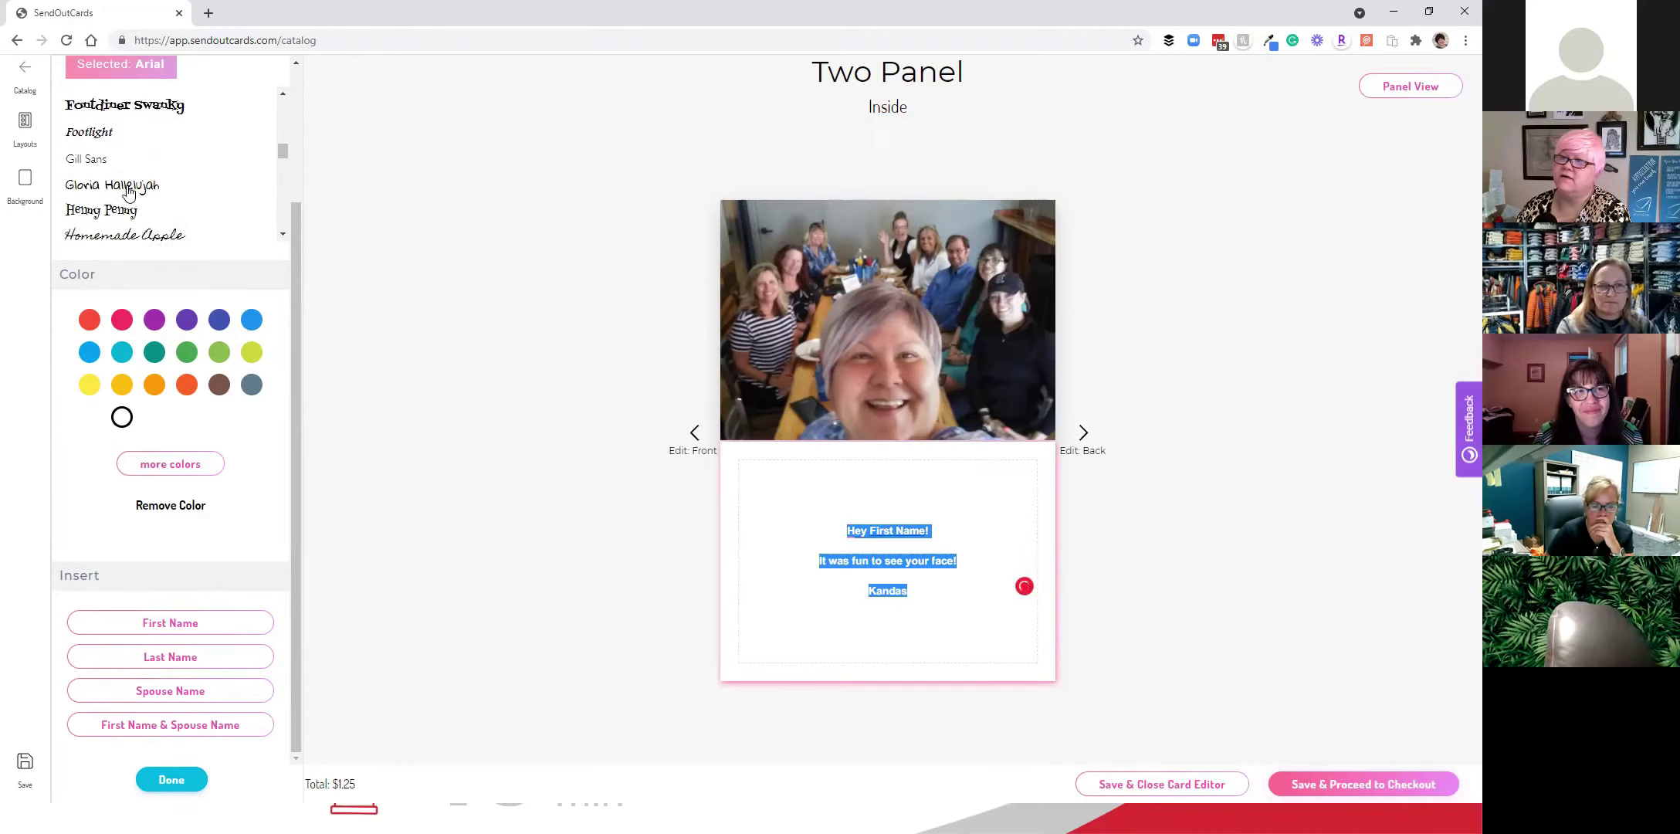
scroll(128, 182, down, 4)
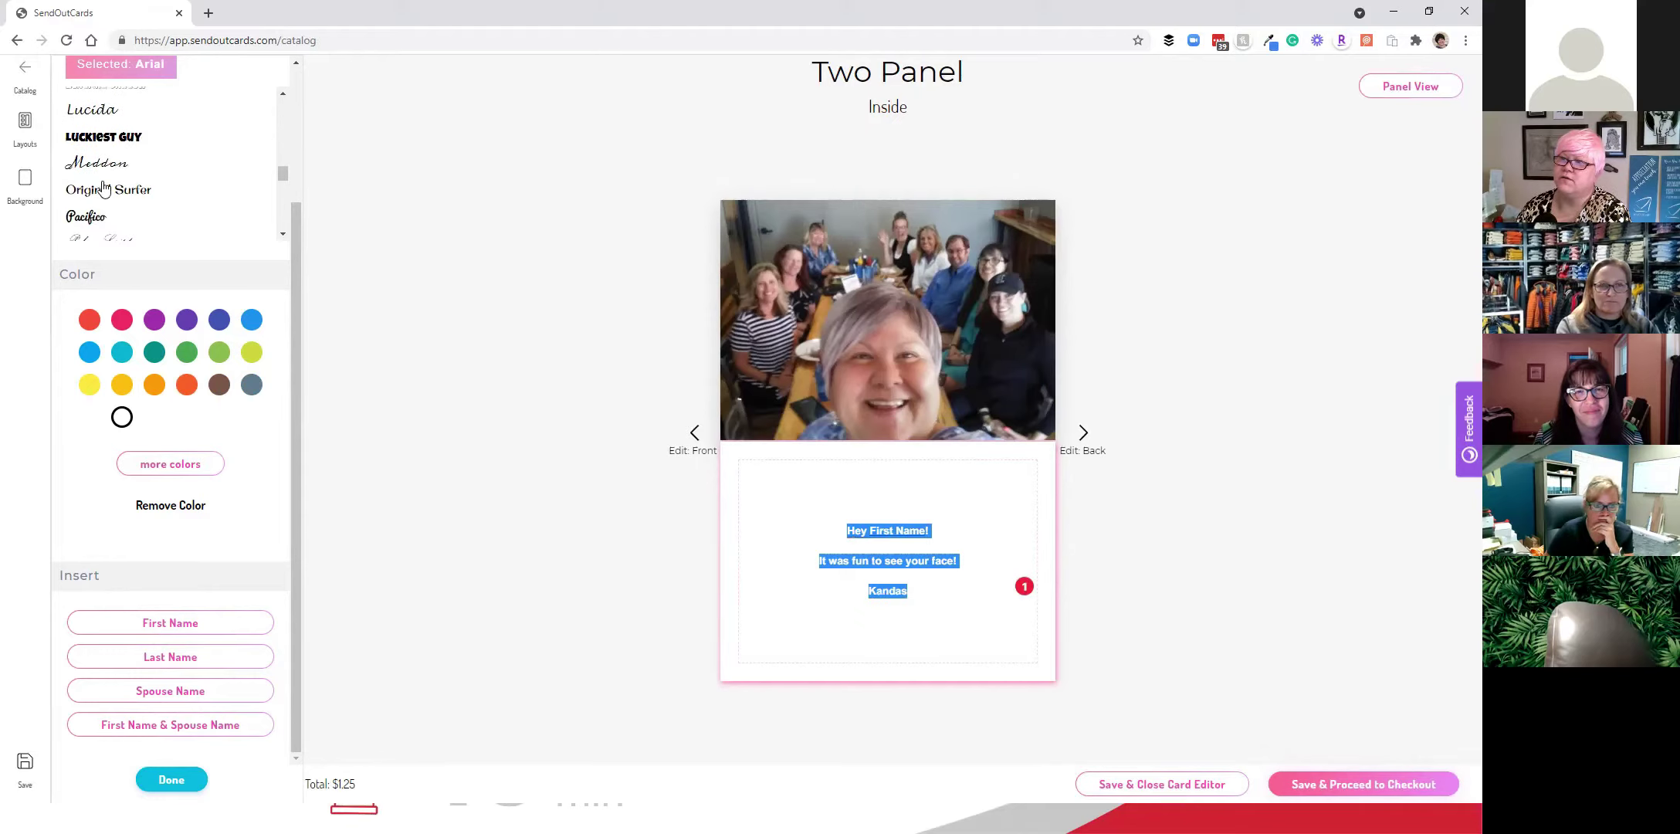
click(104, 189)
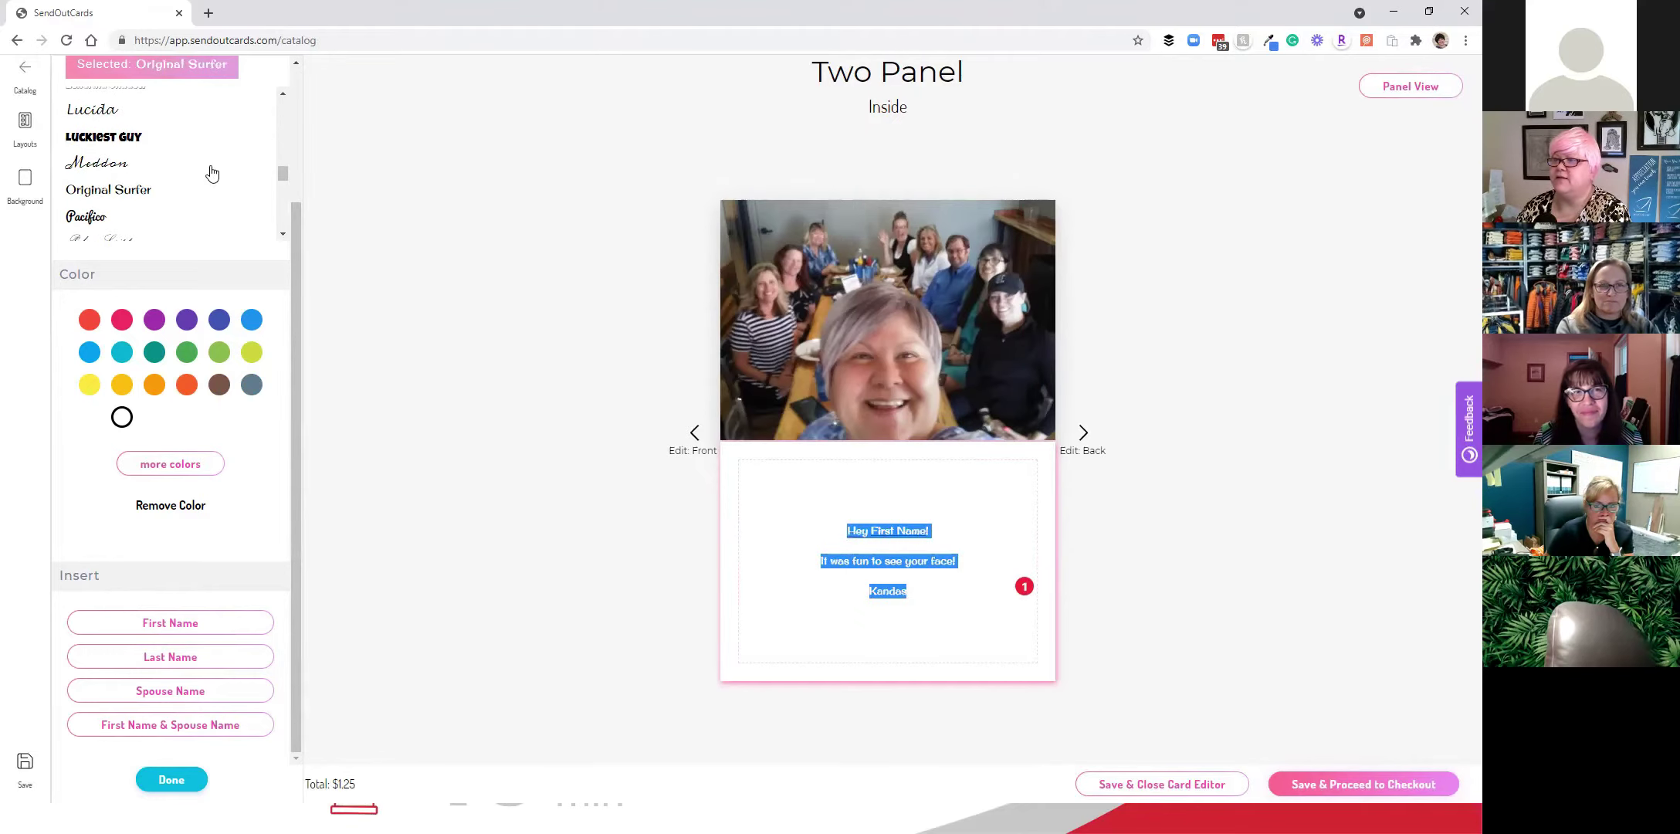
- Enlarge the inside message font to 22pt
scroll(275, 183, up, 2)
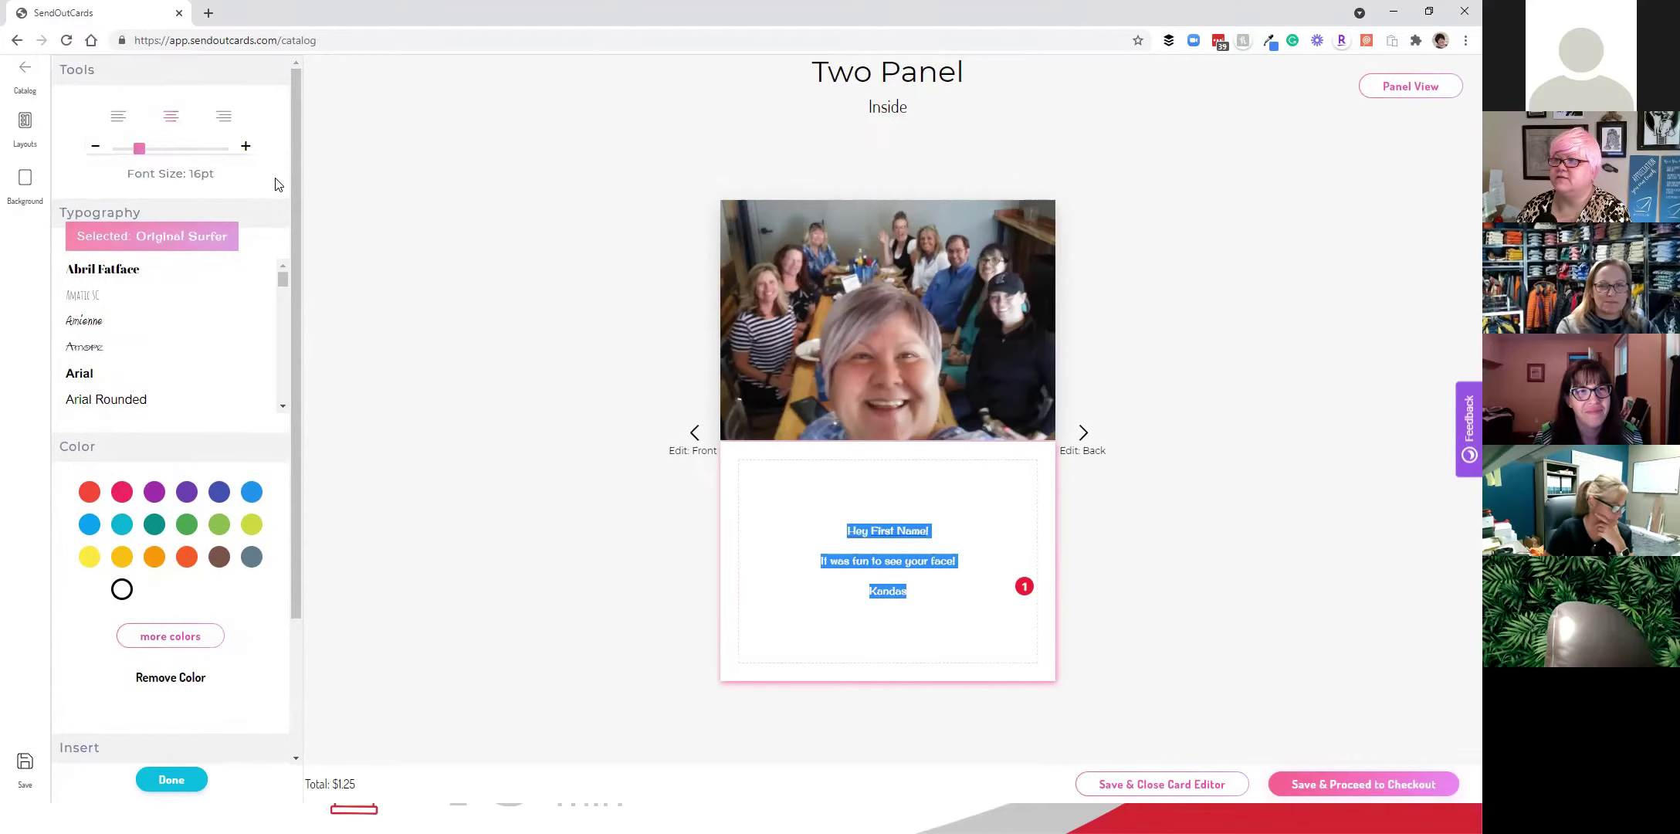
click(245, 148)
click(245, 148)
click(245, 148)
click(246, 149)
click(245, 148)
click(1035, 517)
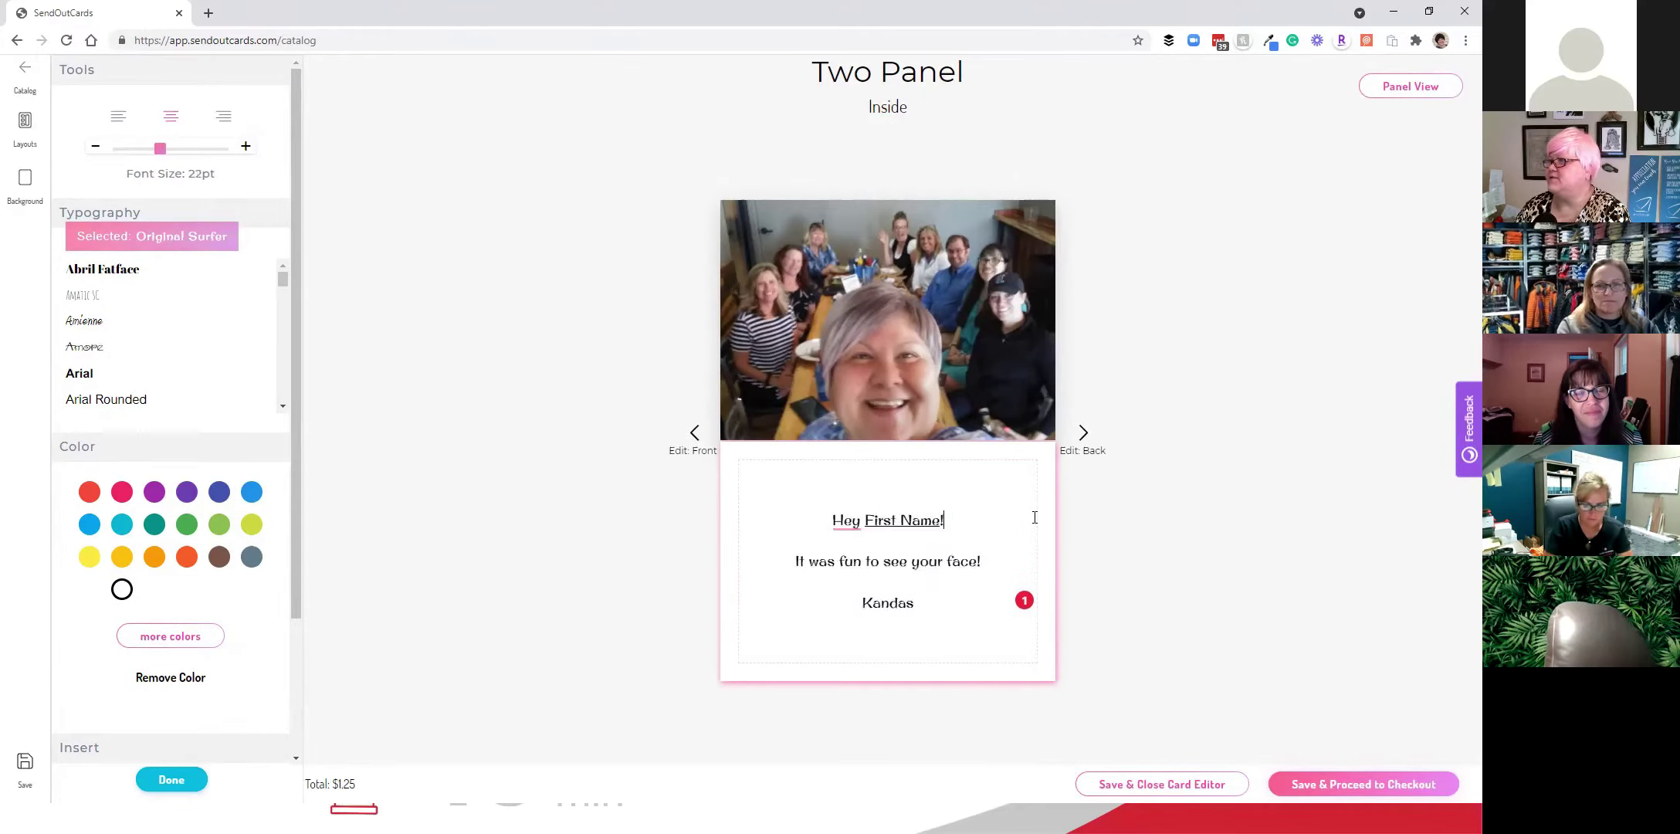
click(1081, 444)
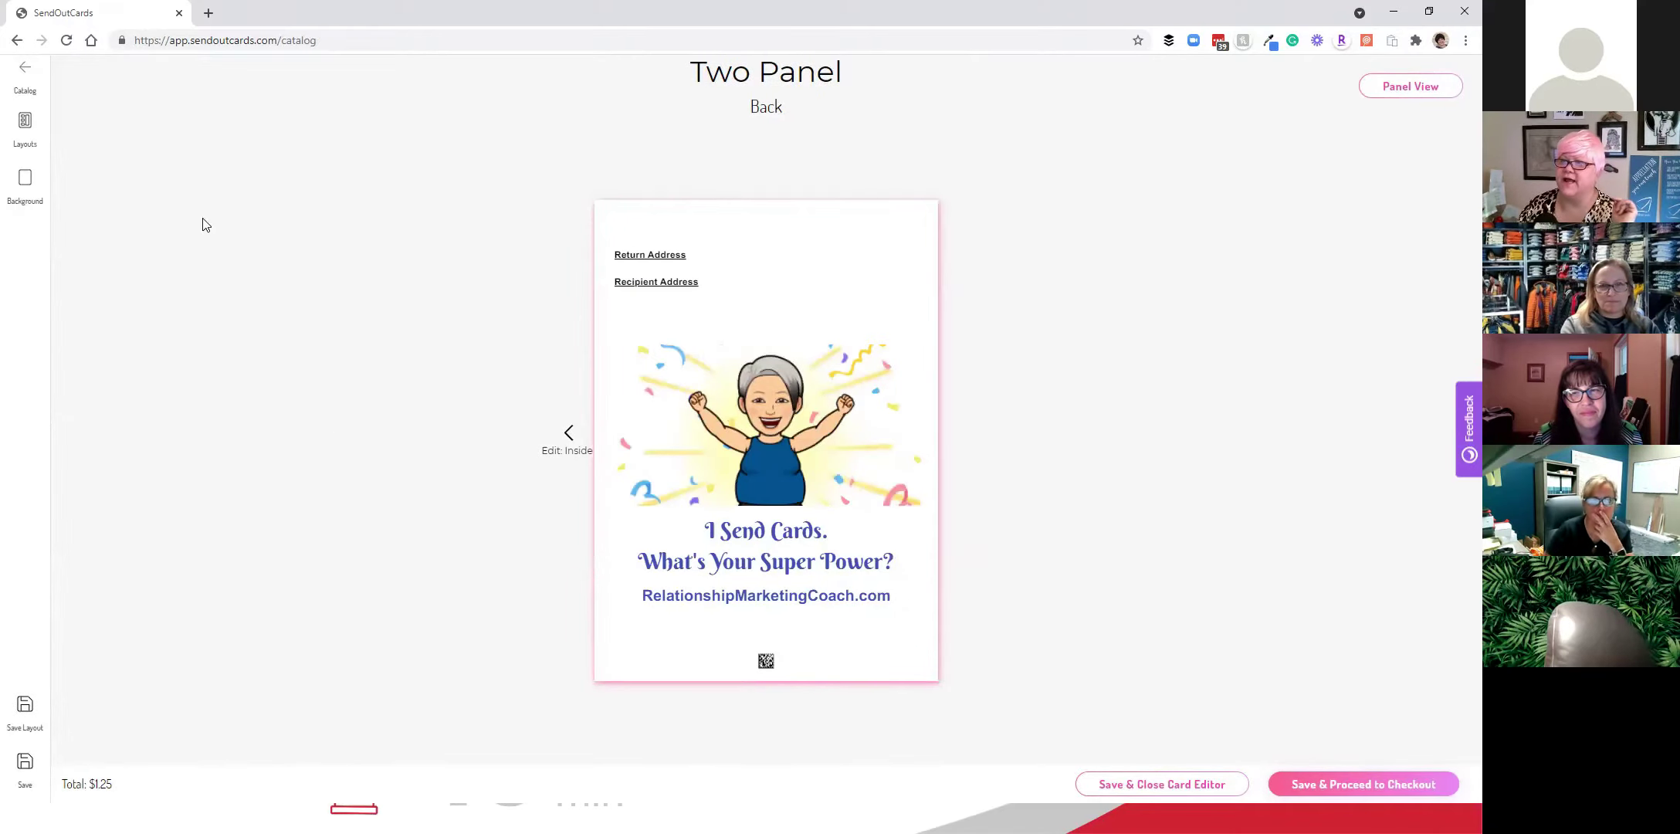
- Use the saved 'I Send Cards. What's Your Super Power?' back panel, then save and proceed to checkout
click(24, 125)
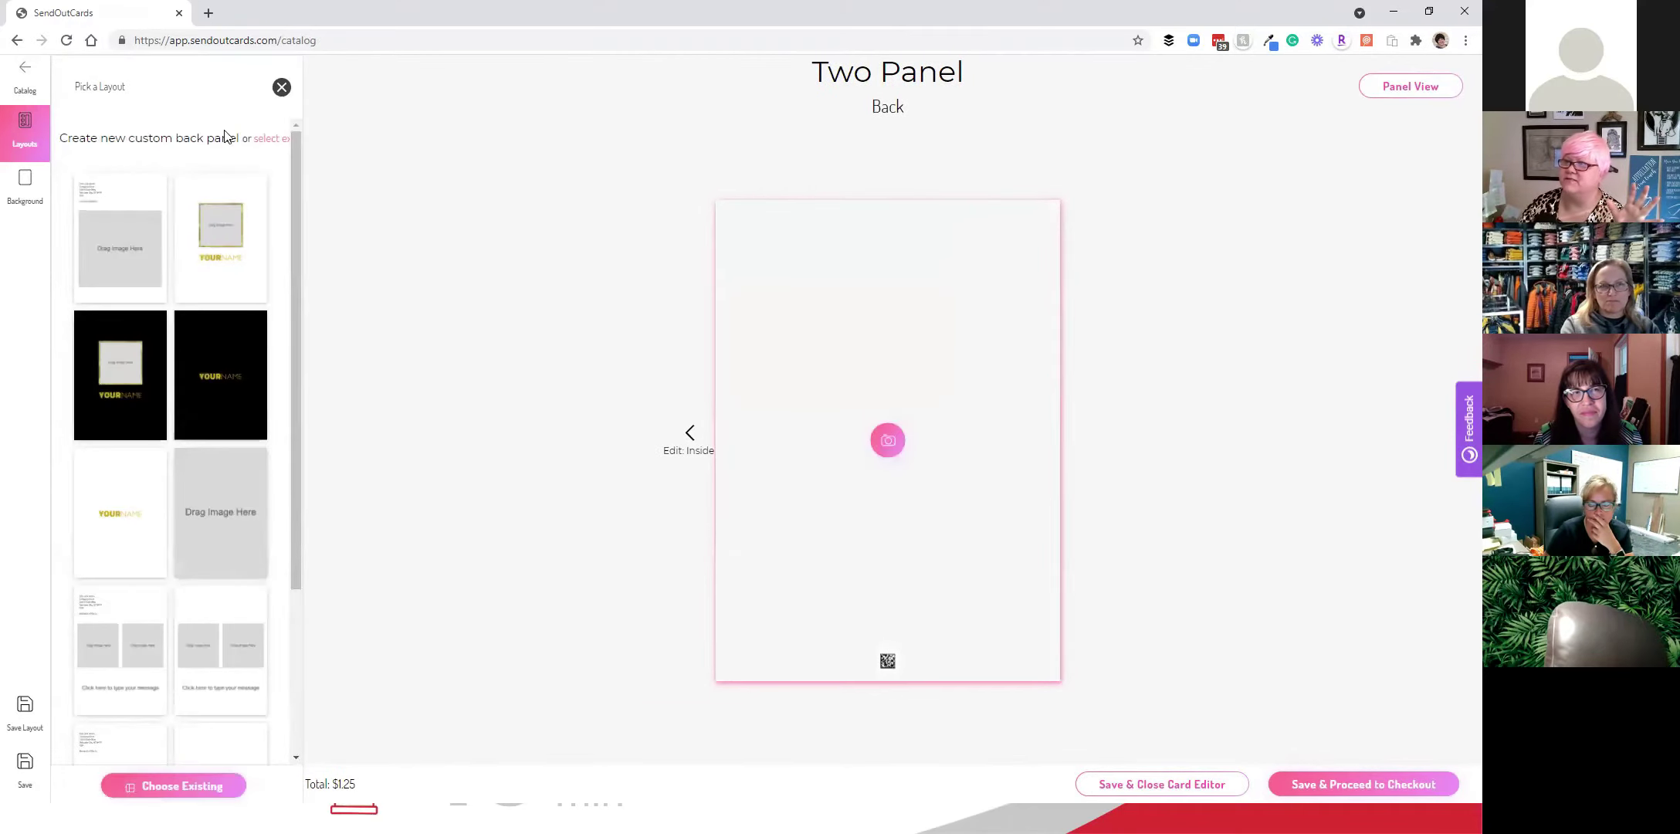
click(264, 140)
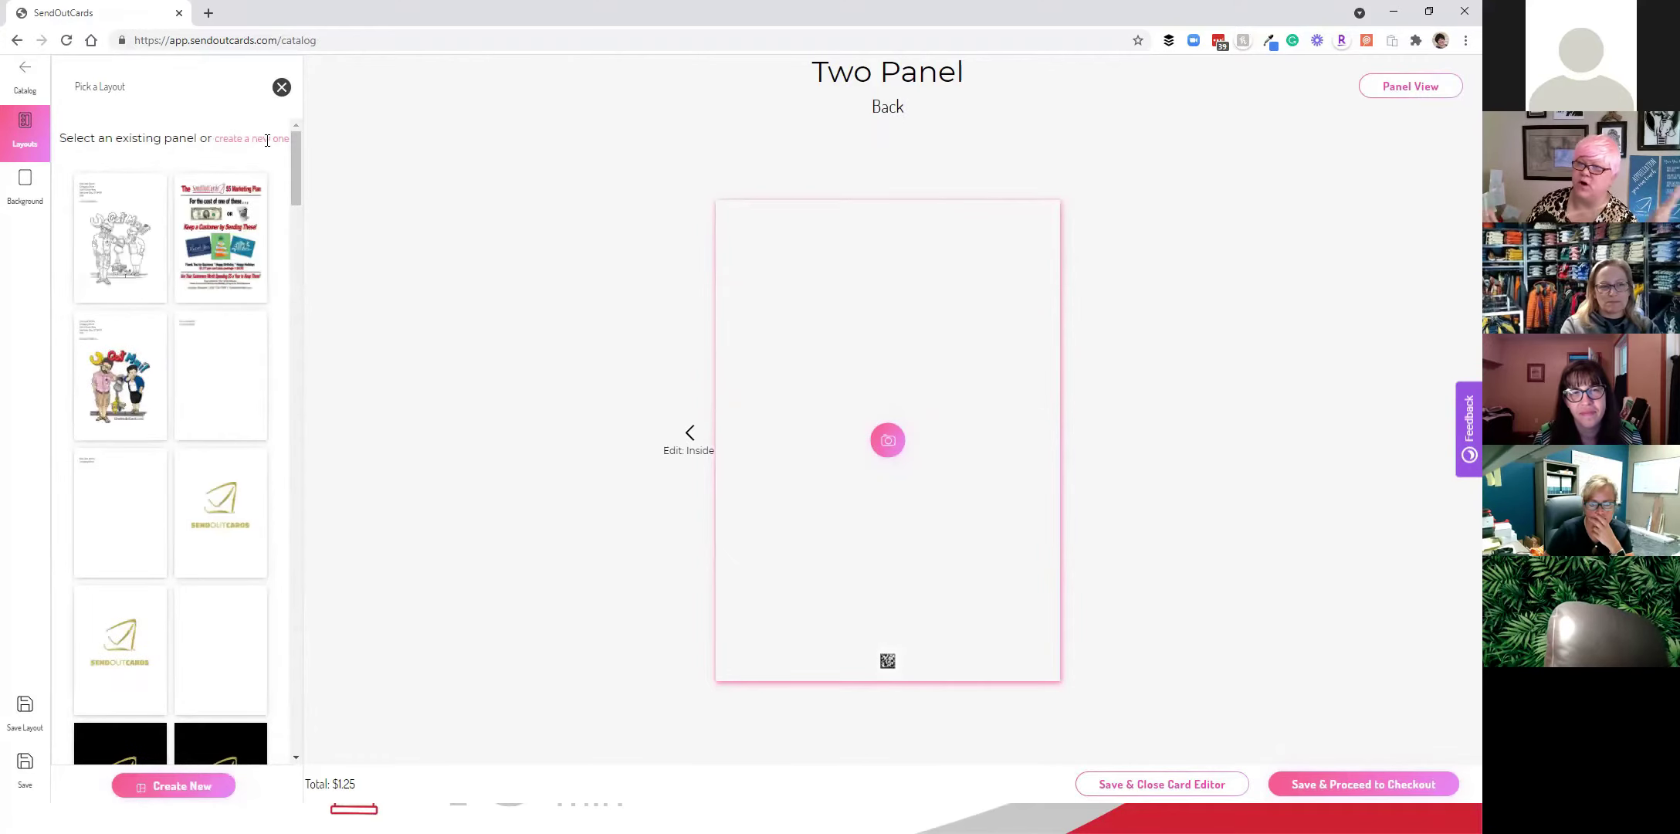
scroll(206, 461, down, 1)
scroll(205, 461, down, 10)
click(220, 448)
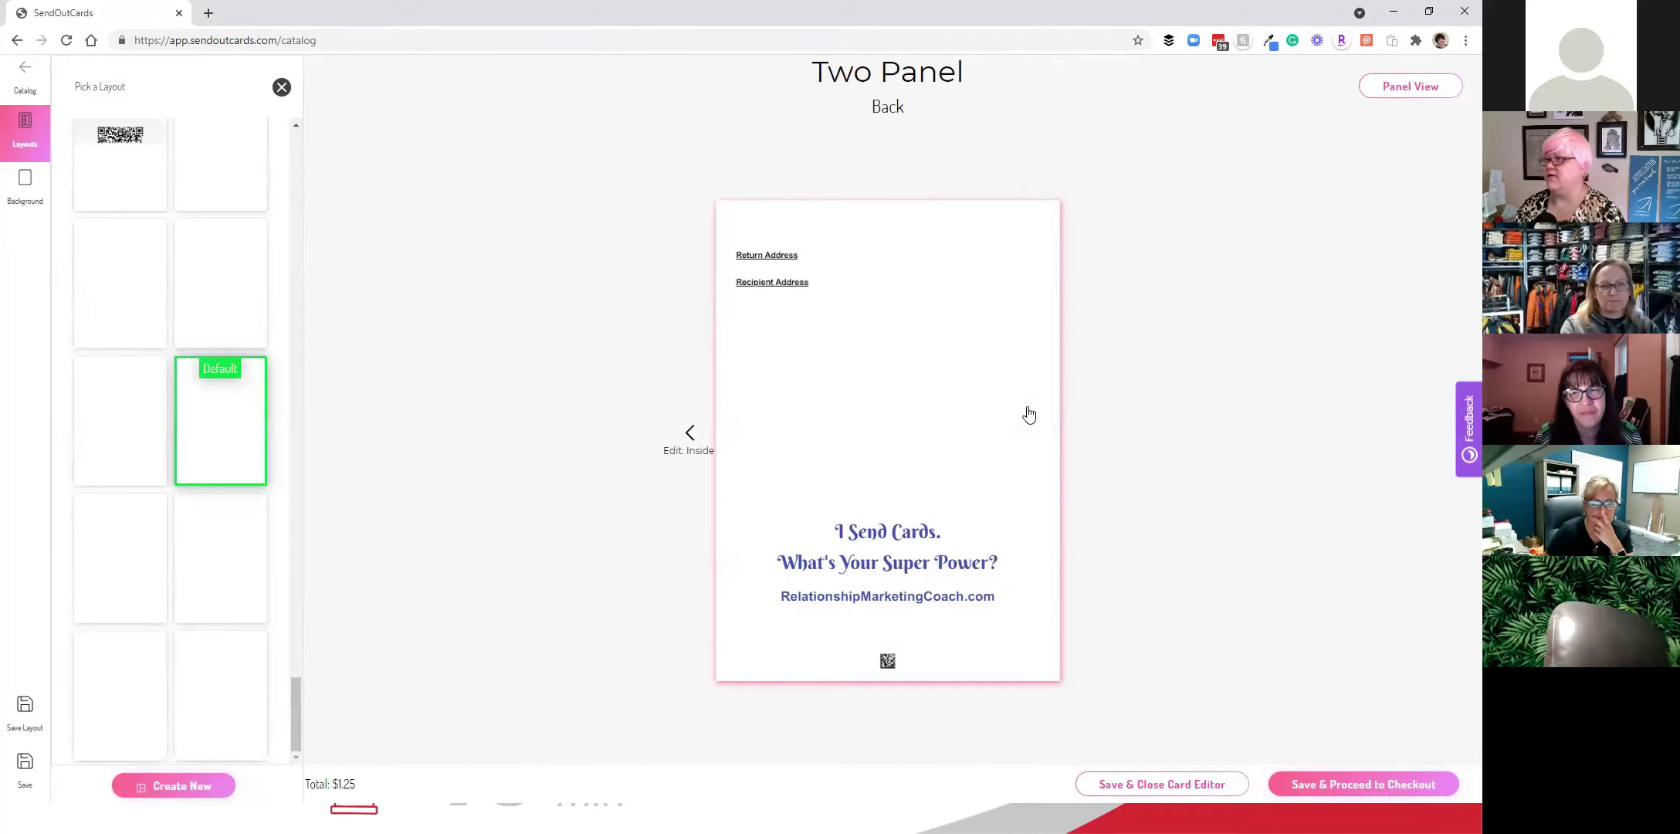
click(1350, 785)
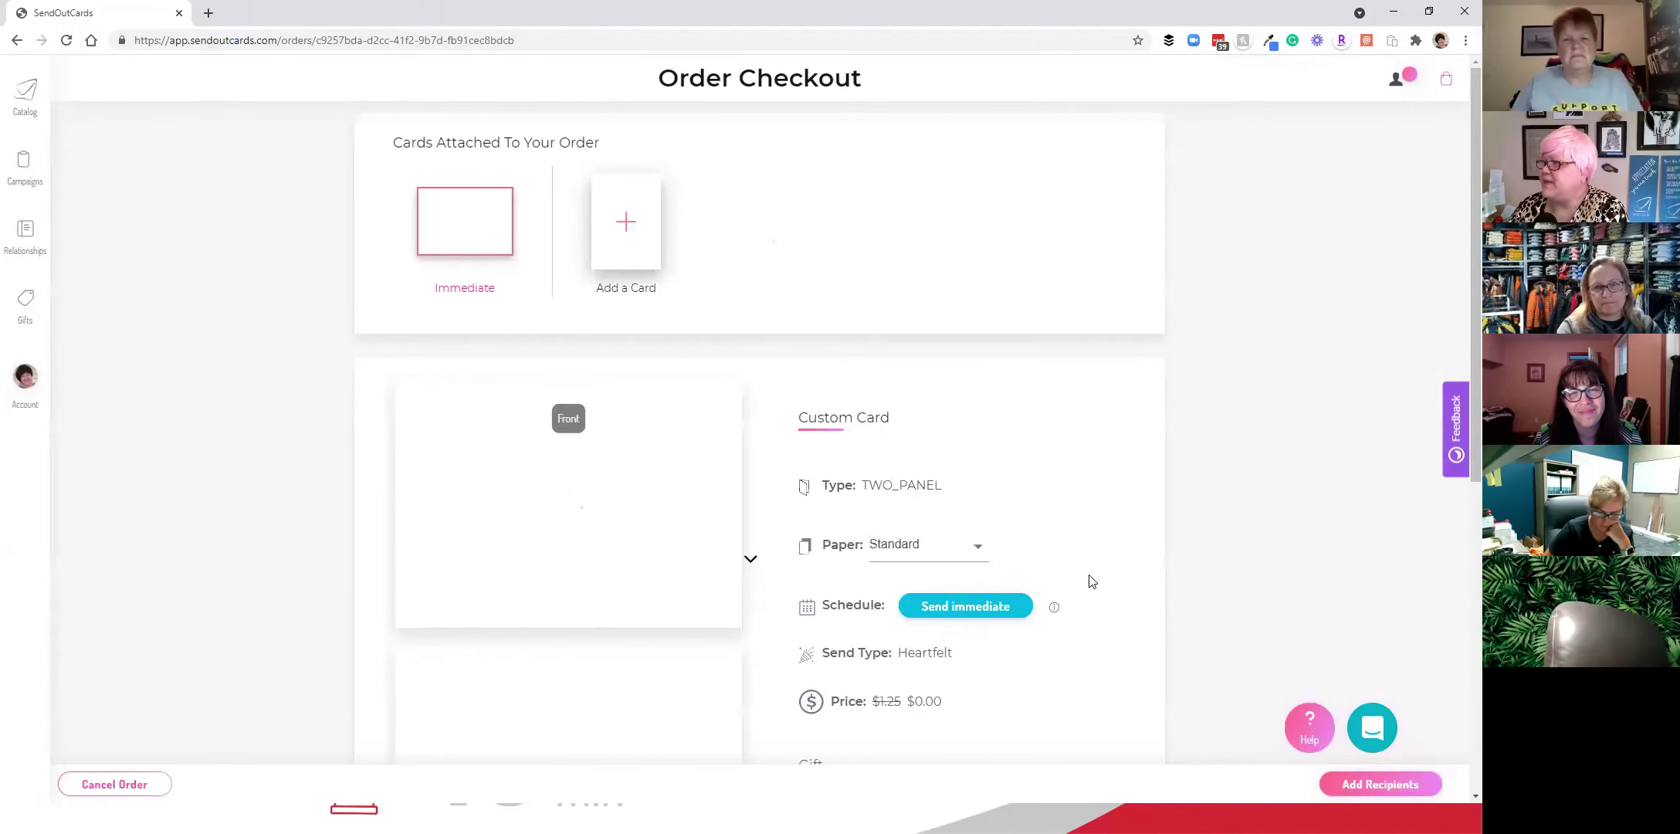
- Bring up the contact list for adding recipients from the Order Checkout page
scroll(1089, 581, down, 3)
scroll(1089, 582, down, 3)
scroll(858, 656, down, 1)
click(911, 657)
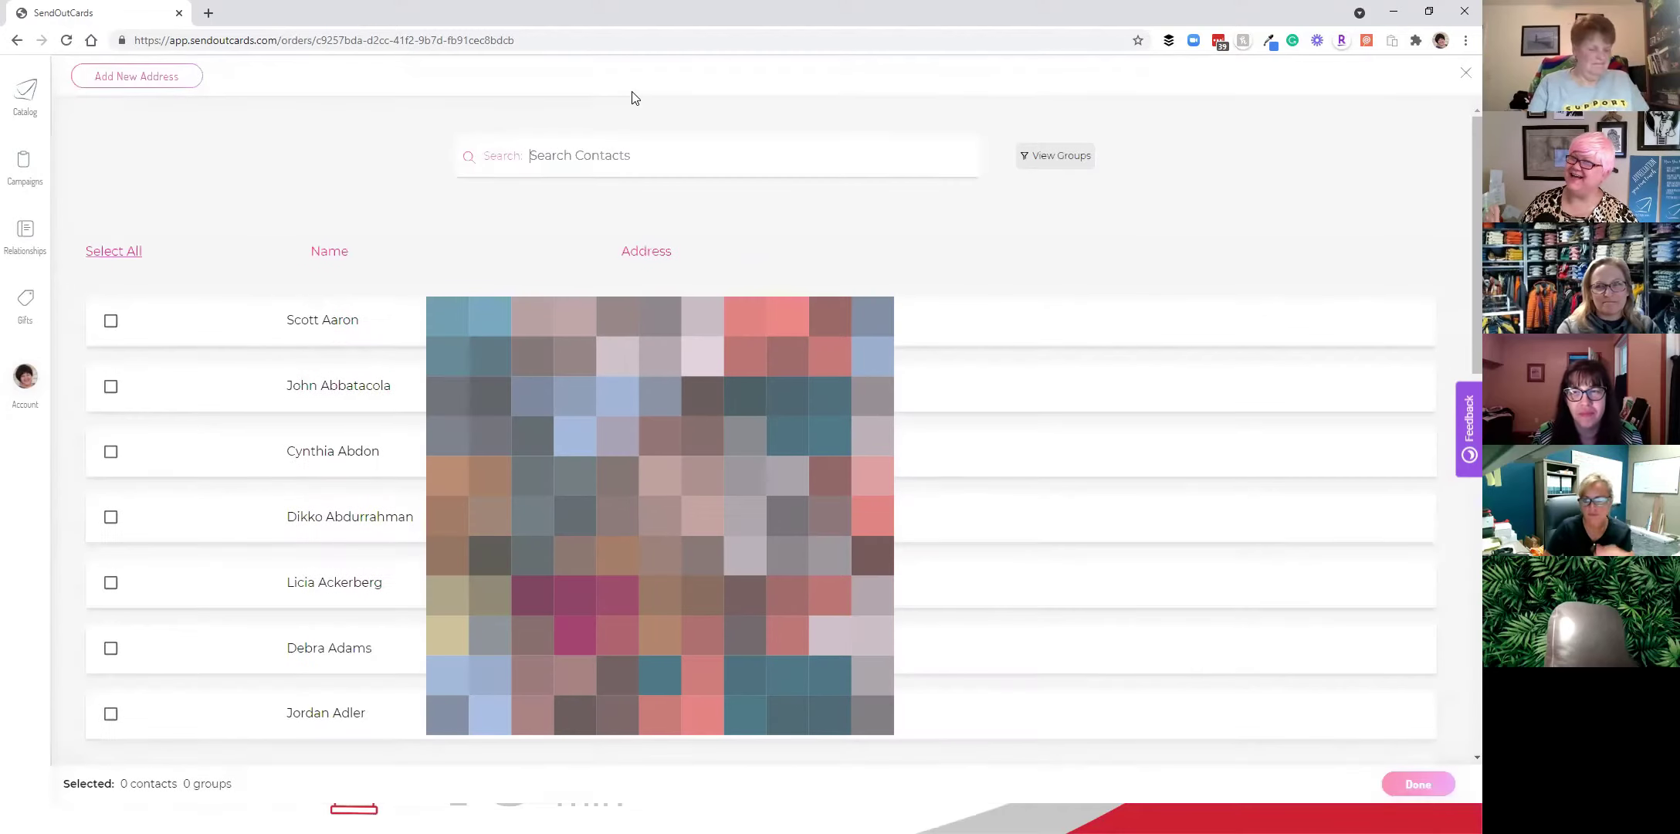
- Search contacts by name and add the matching contact as a recipient
click(604, 162)
text(amie)
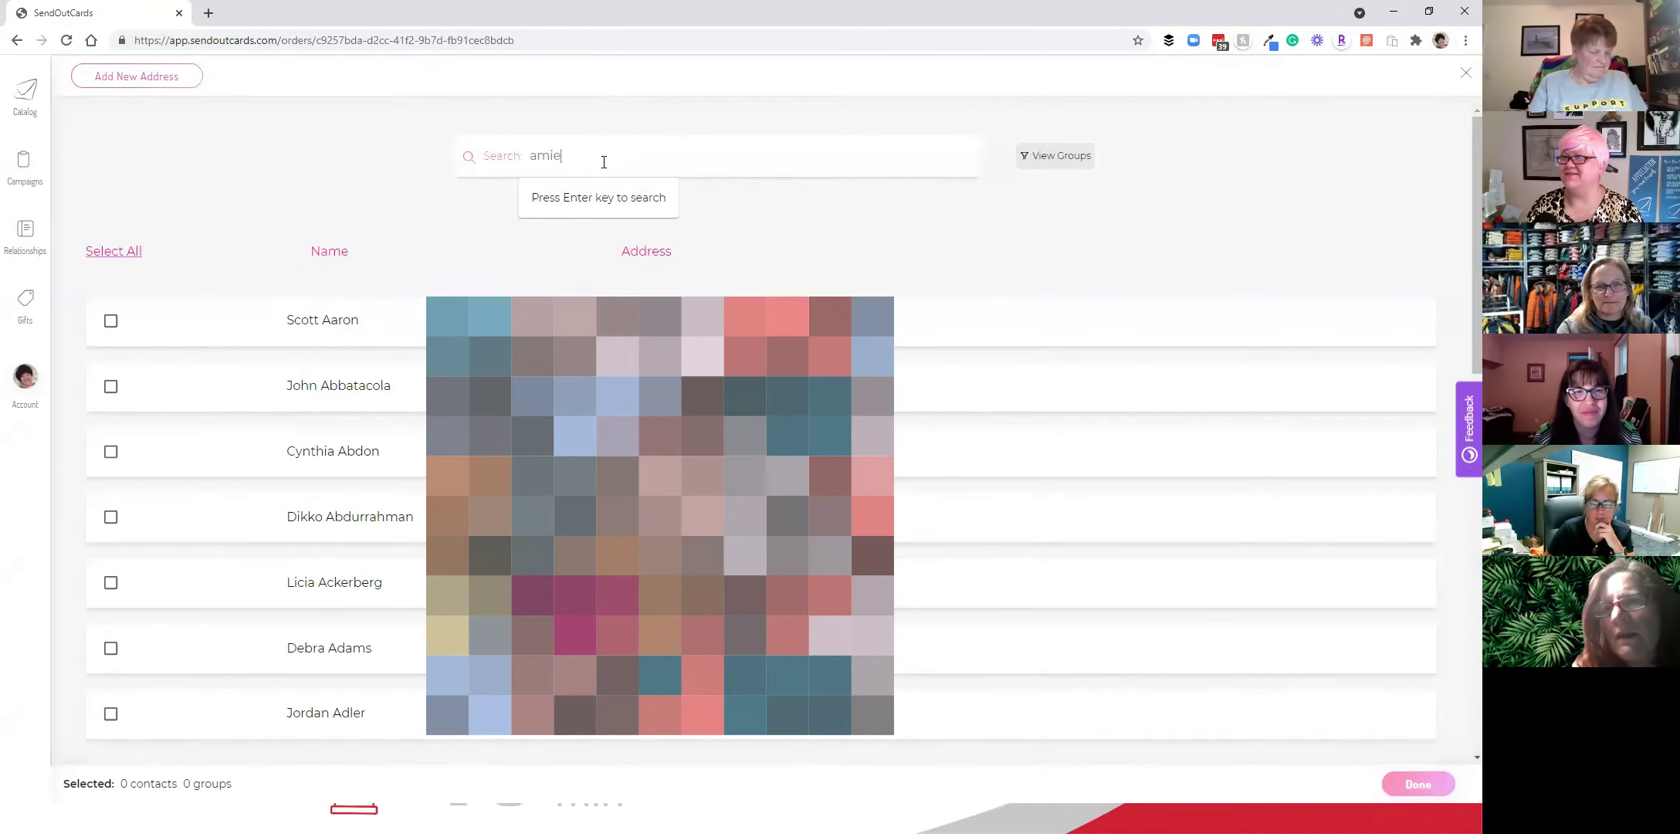
key(Return)
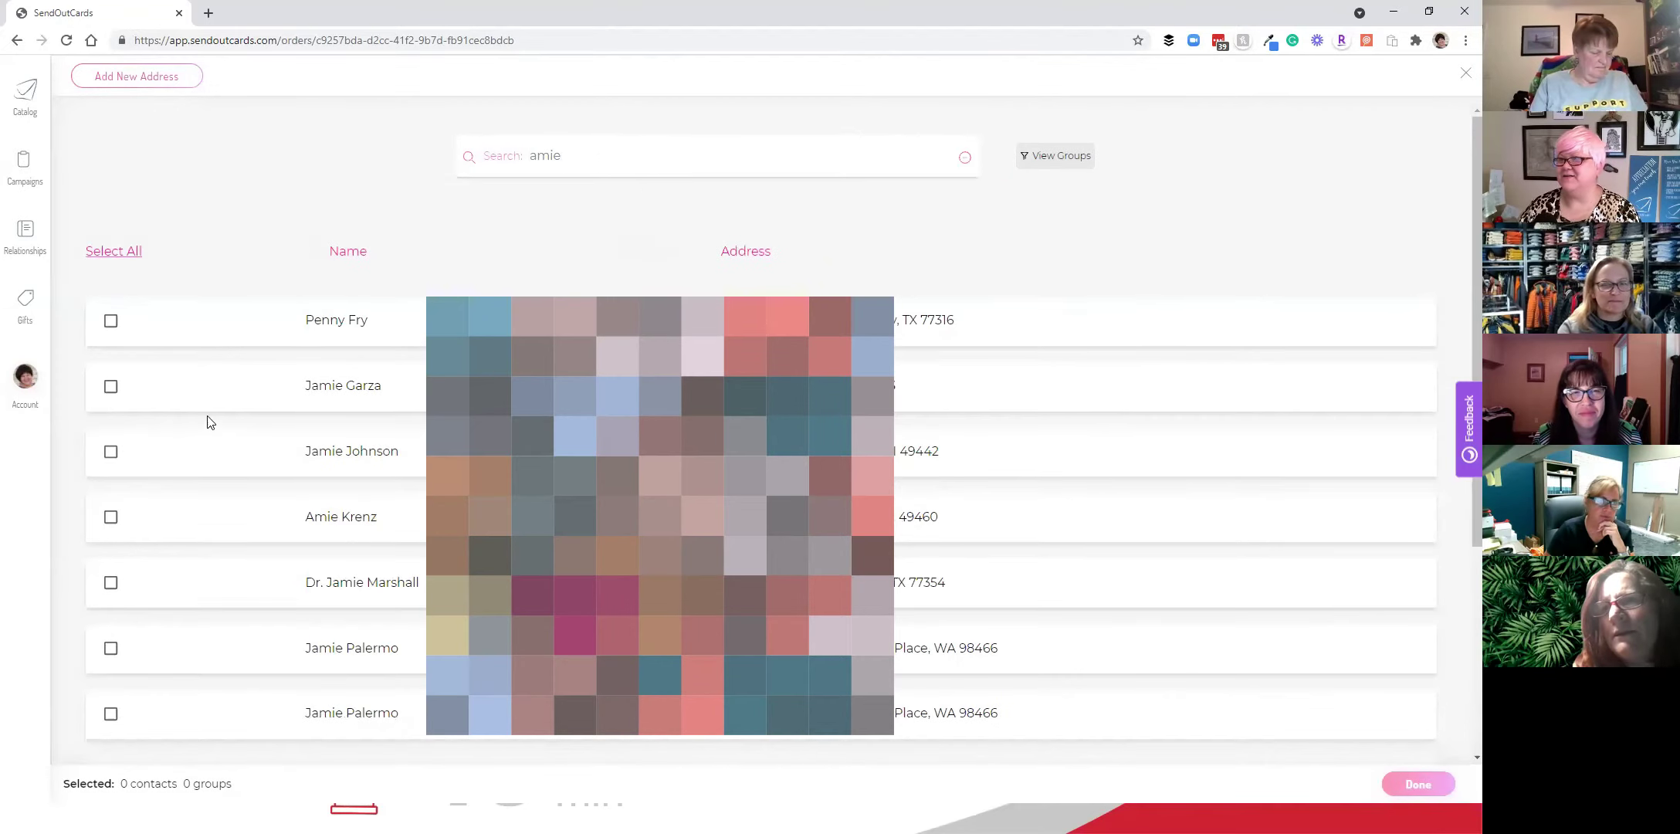
scroll(185, 436, down, 1)
scroll(376, 300, up, 2)
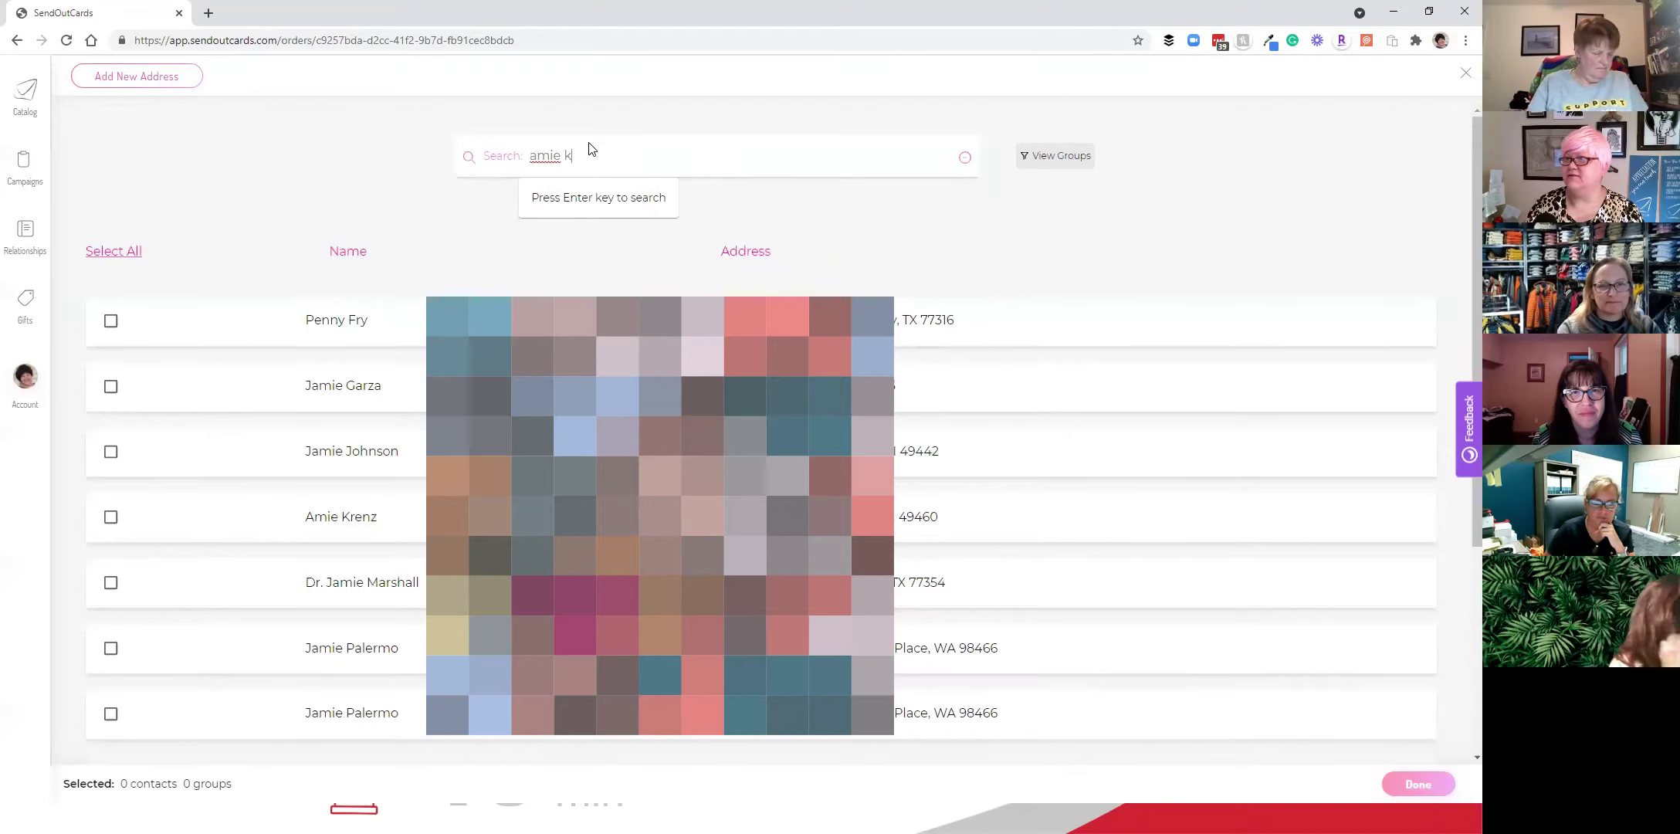
key(Return)
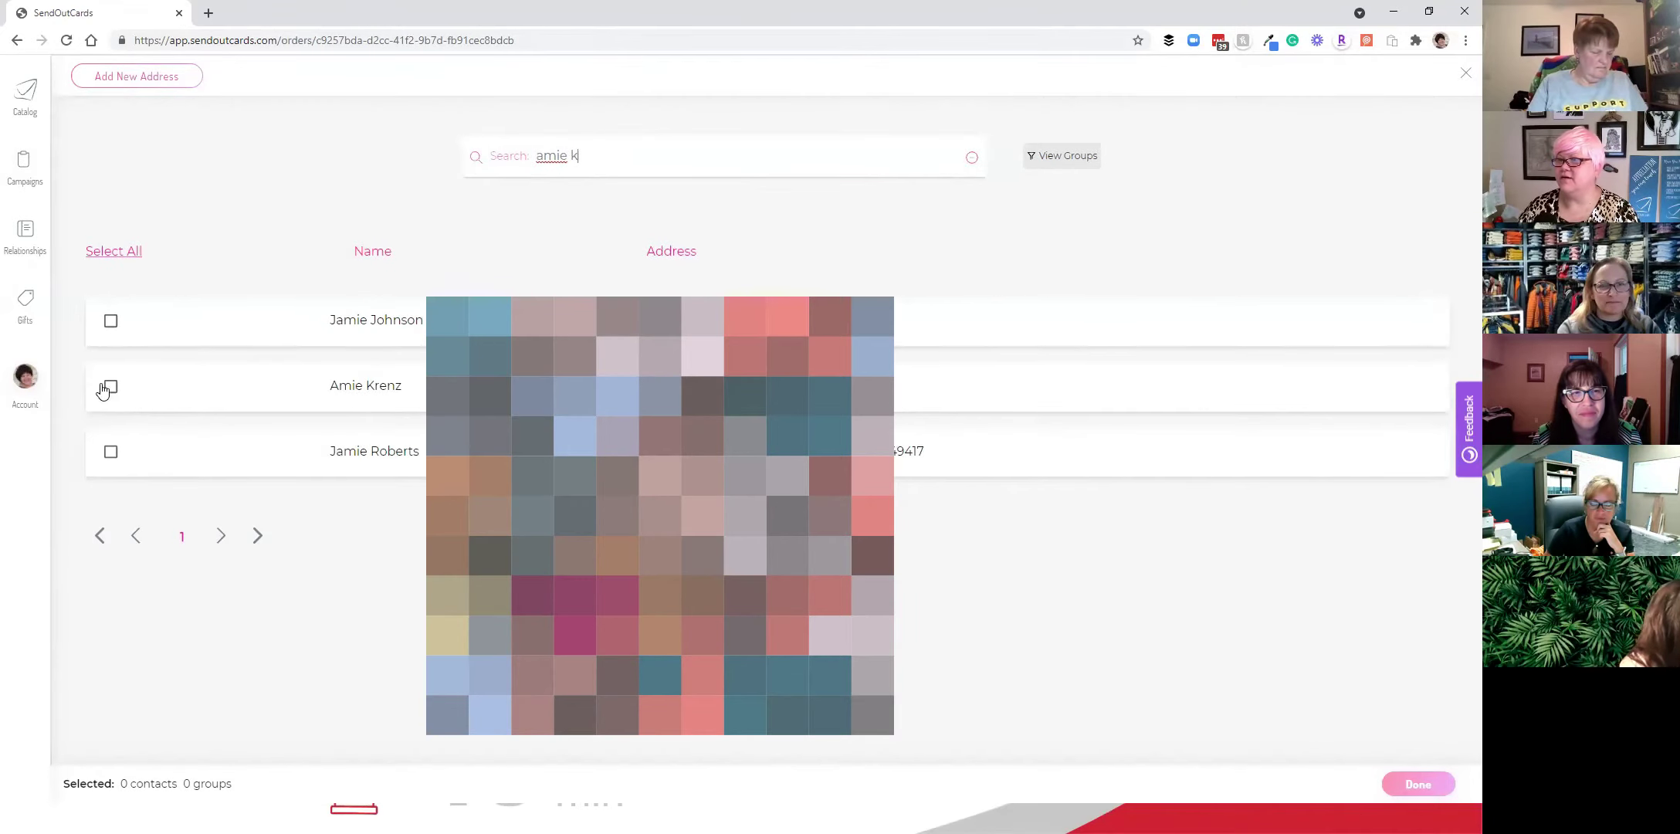
click(111, 386)
- Search contacts for 'a', then clear the search box to show the full list
drag(608, 155, 441, 136)
text(ann)
key(Return)
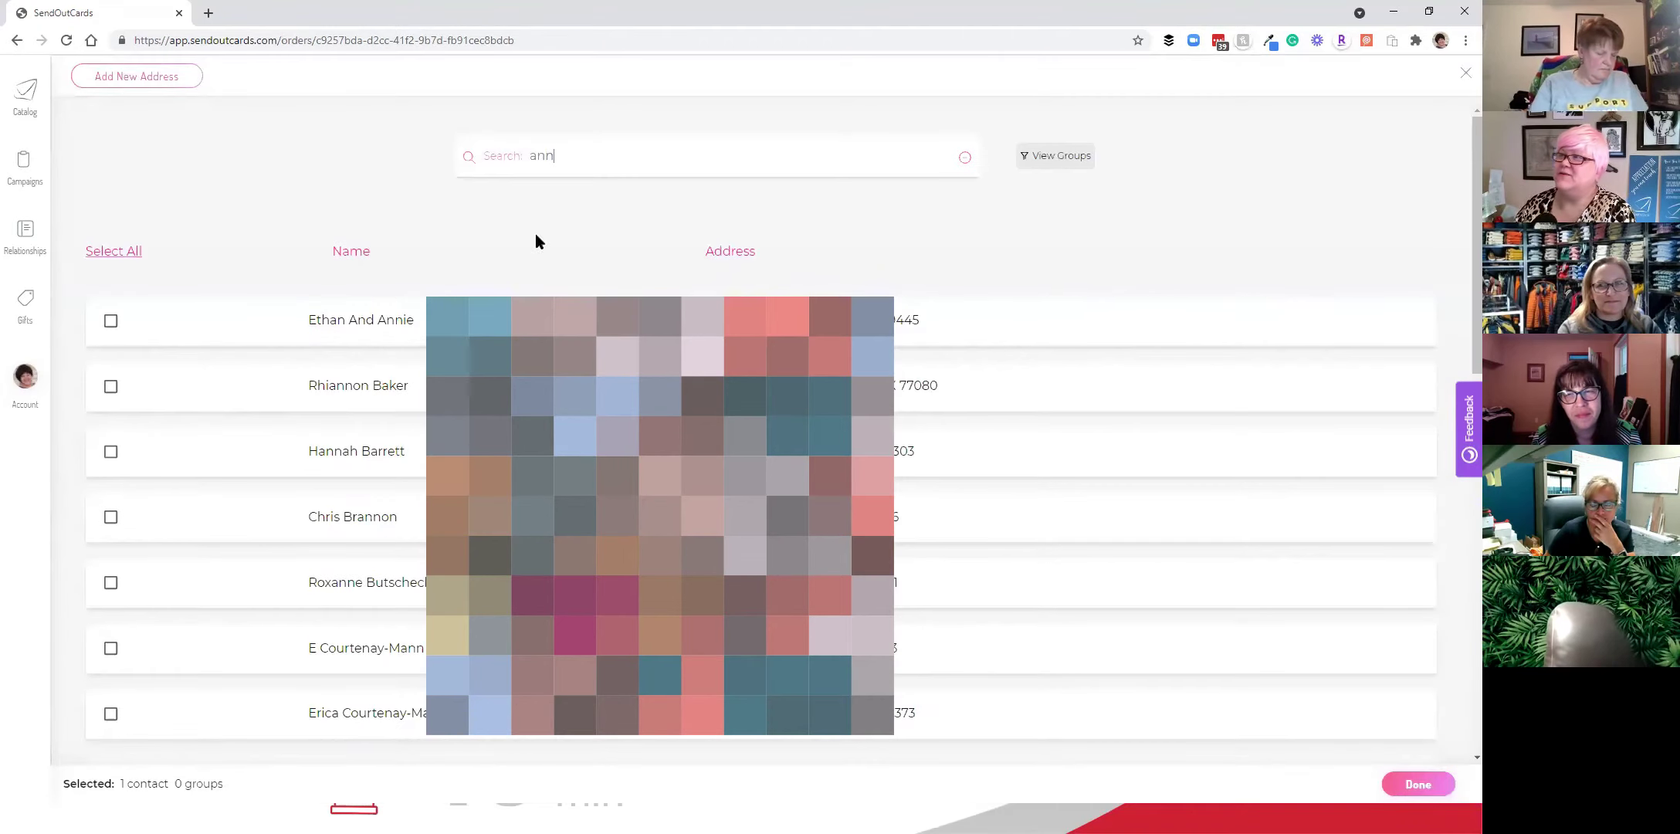
key(ctrl+a)
key(BackSpace)
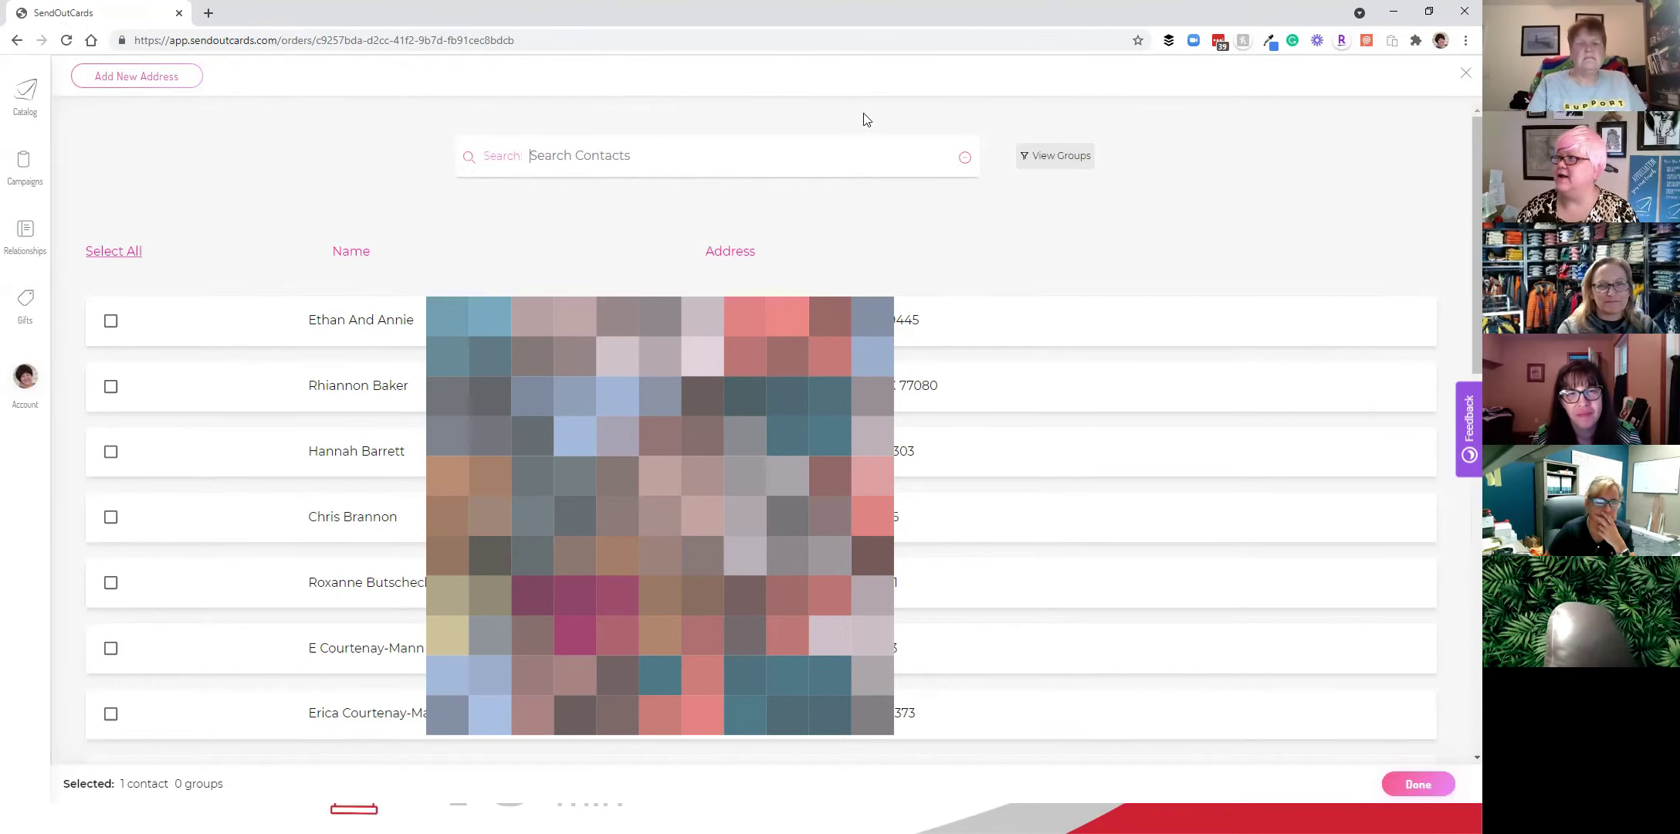
- Search groups for 'bni', add BNI Lakeshore Business Professionals as recipients, and save the order
click(1038, 161)
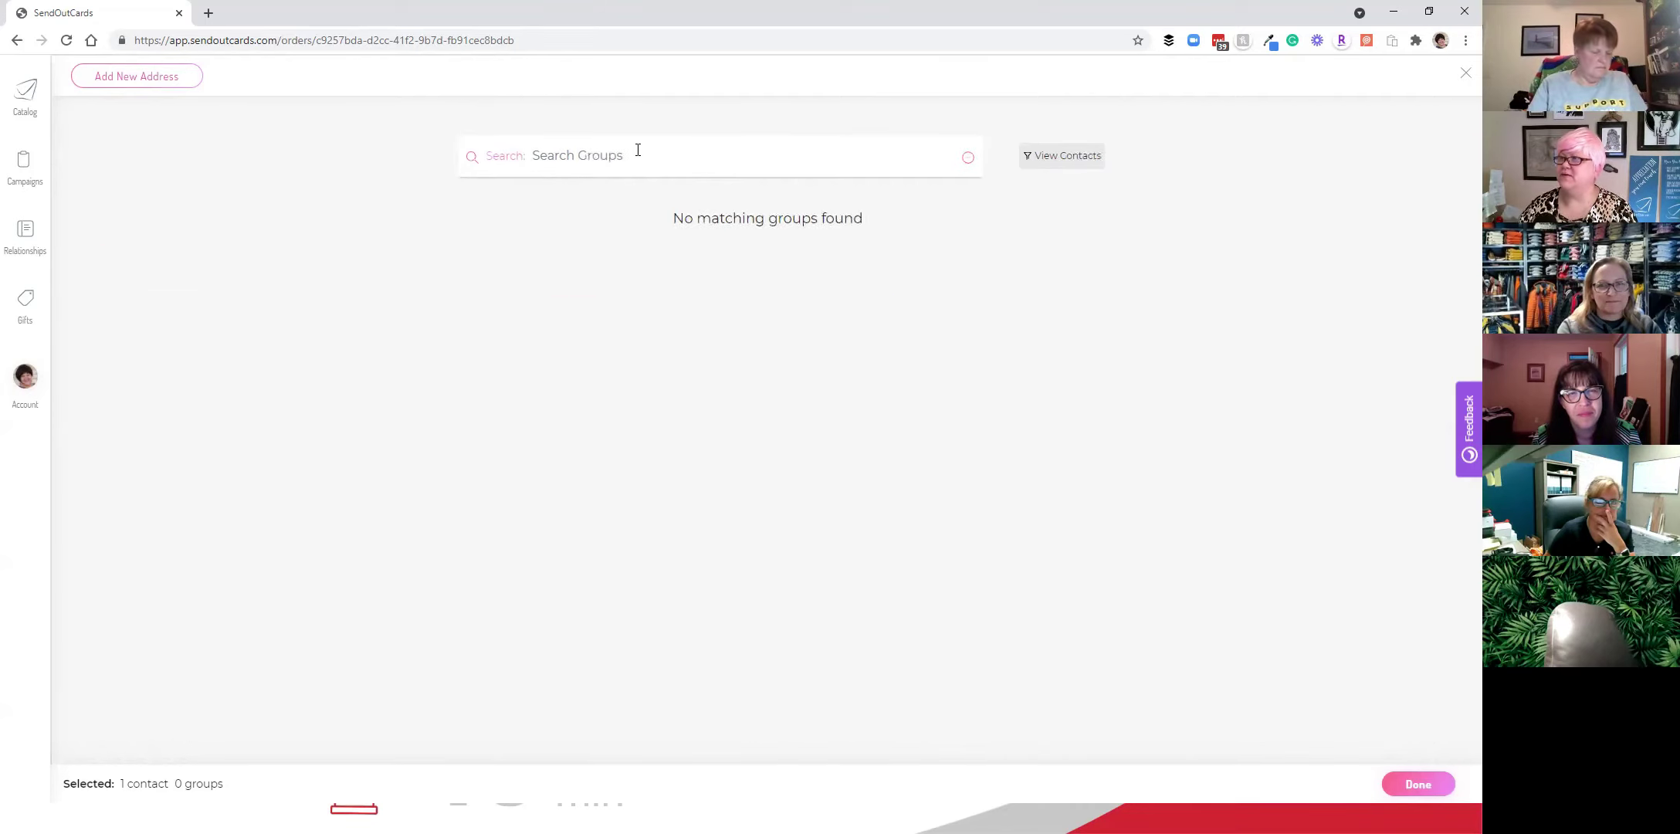
text(bni)
key(Return)
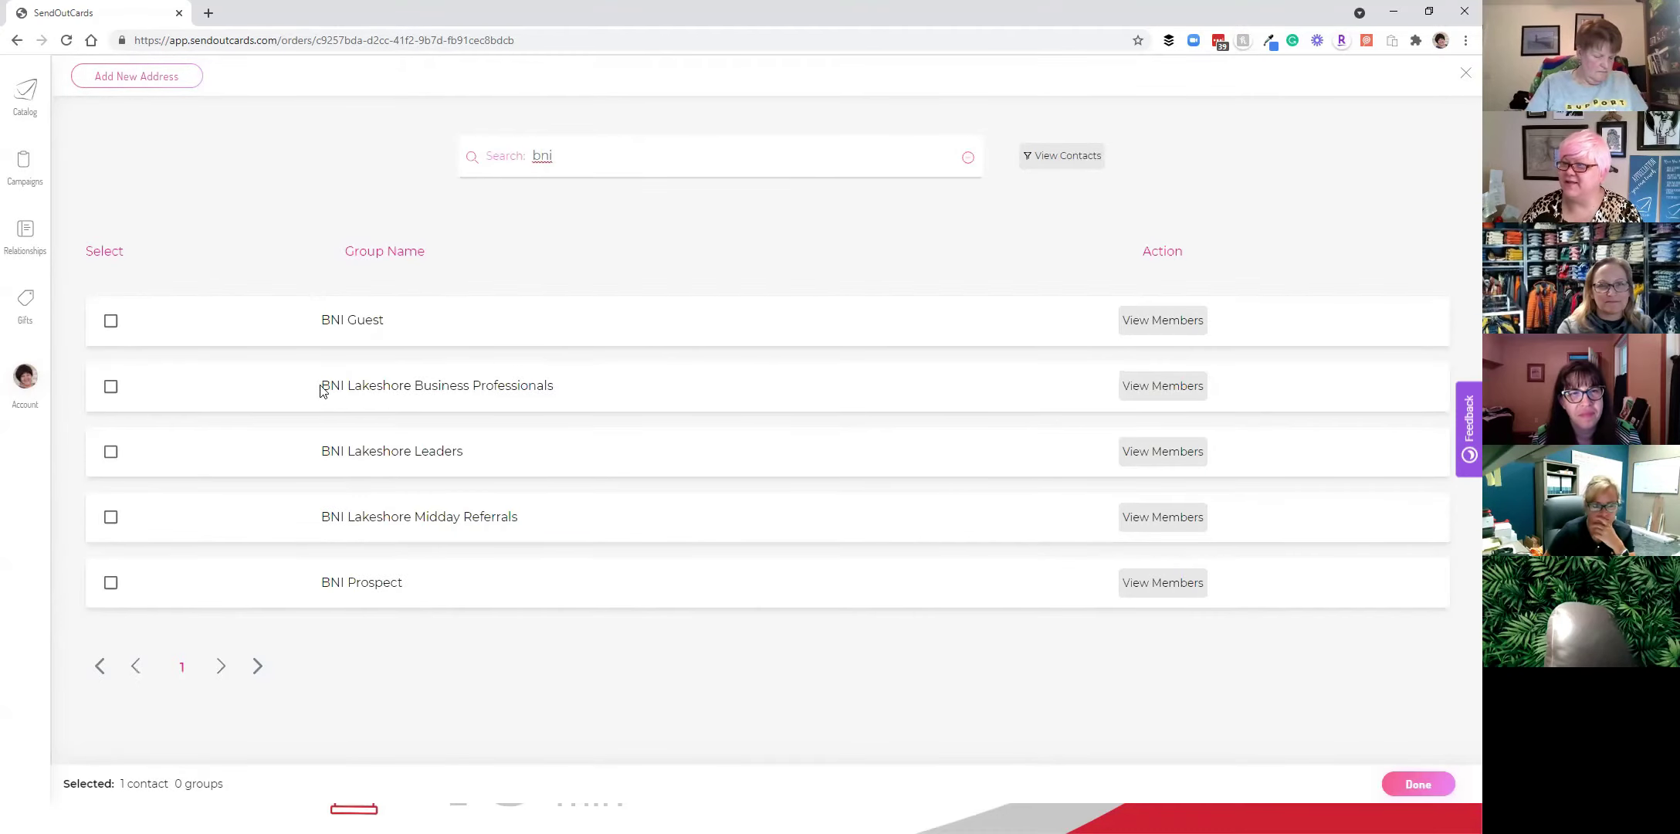
click(110, 387)
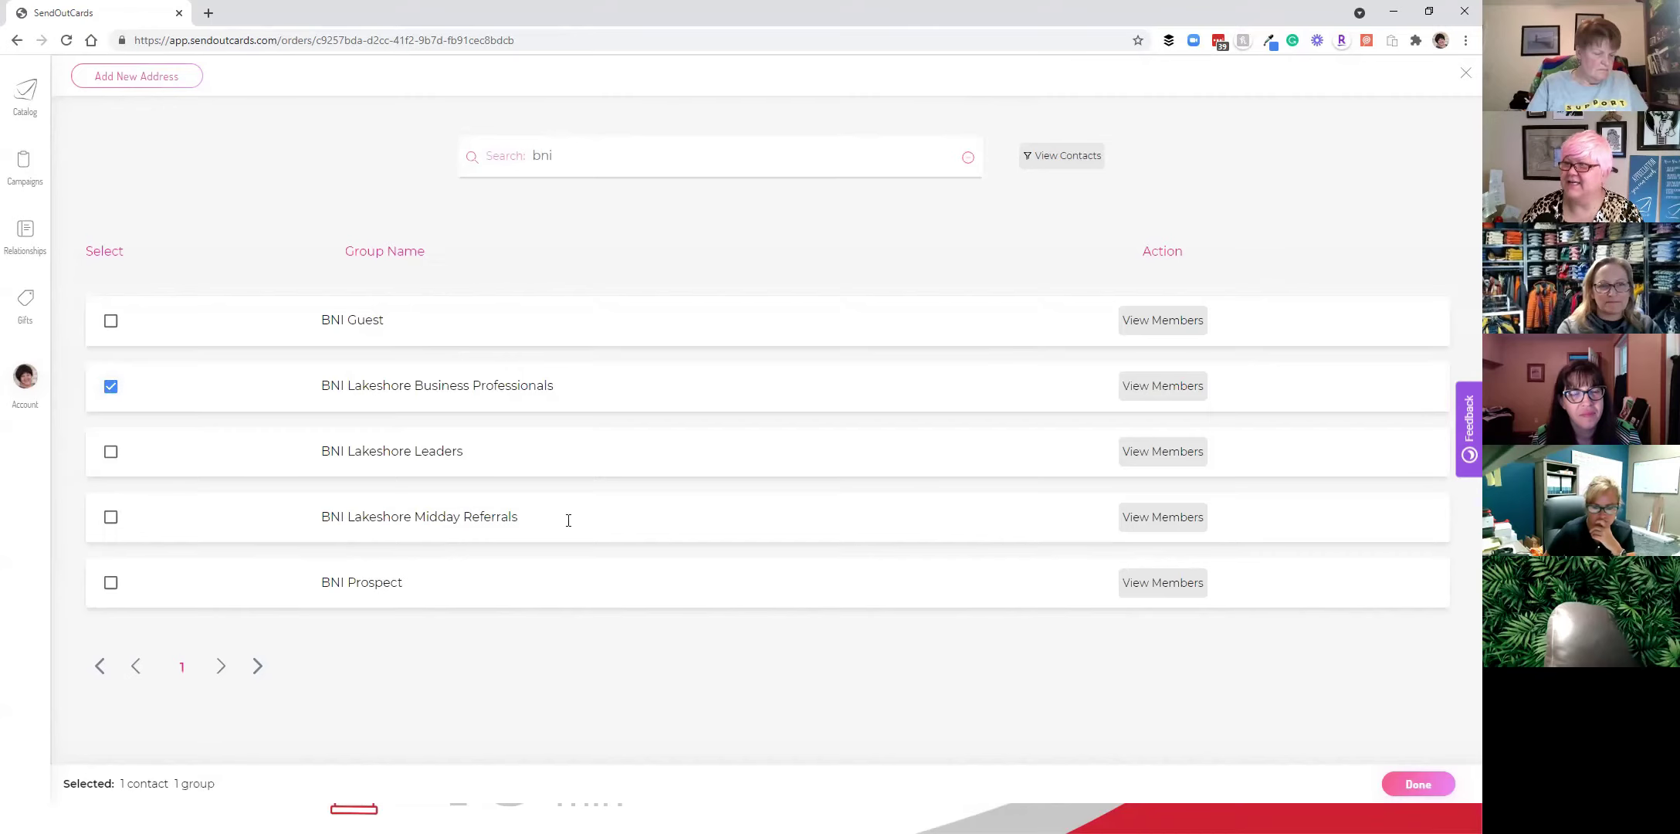
click(1423, 787)
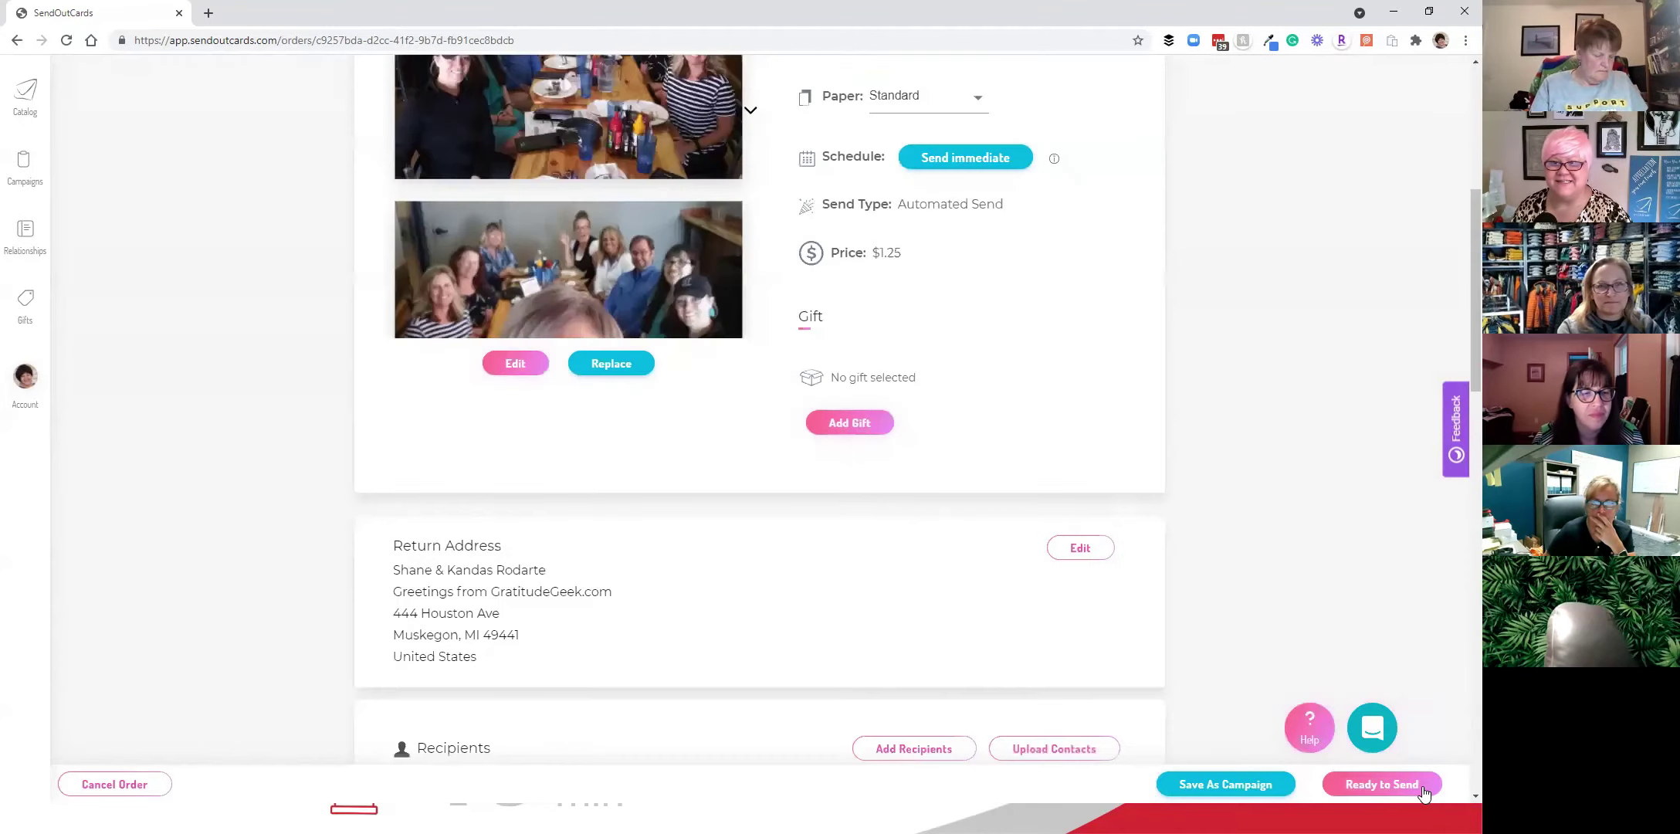
- Remove the unwanted rows from the Recipients list, confirming each, leaving 23 recipients
scroll(859, 619, down, 3)
scroll(1008, 355, down, 7)
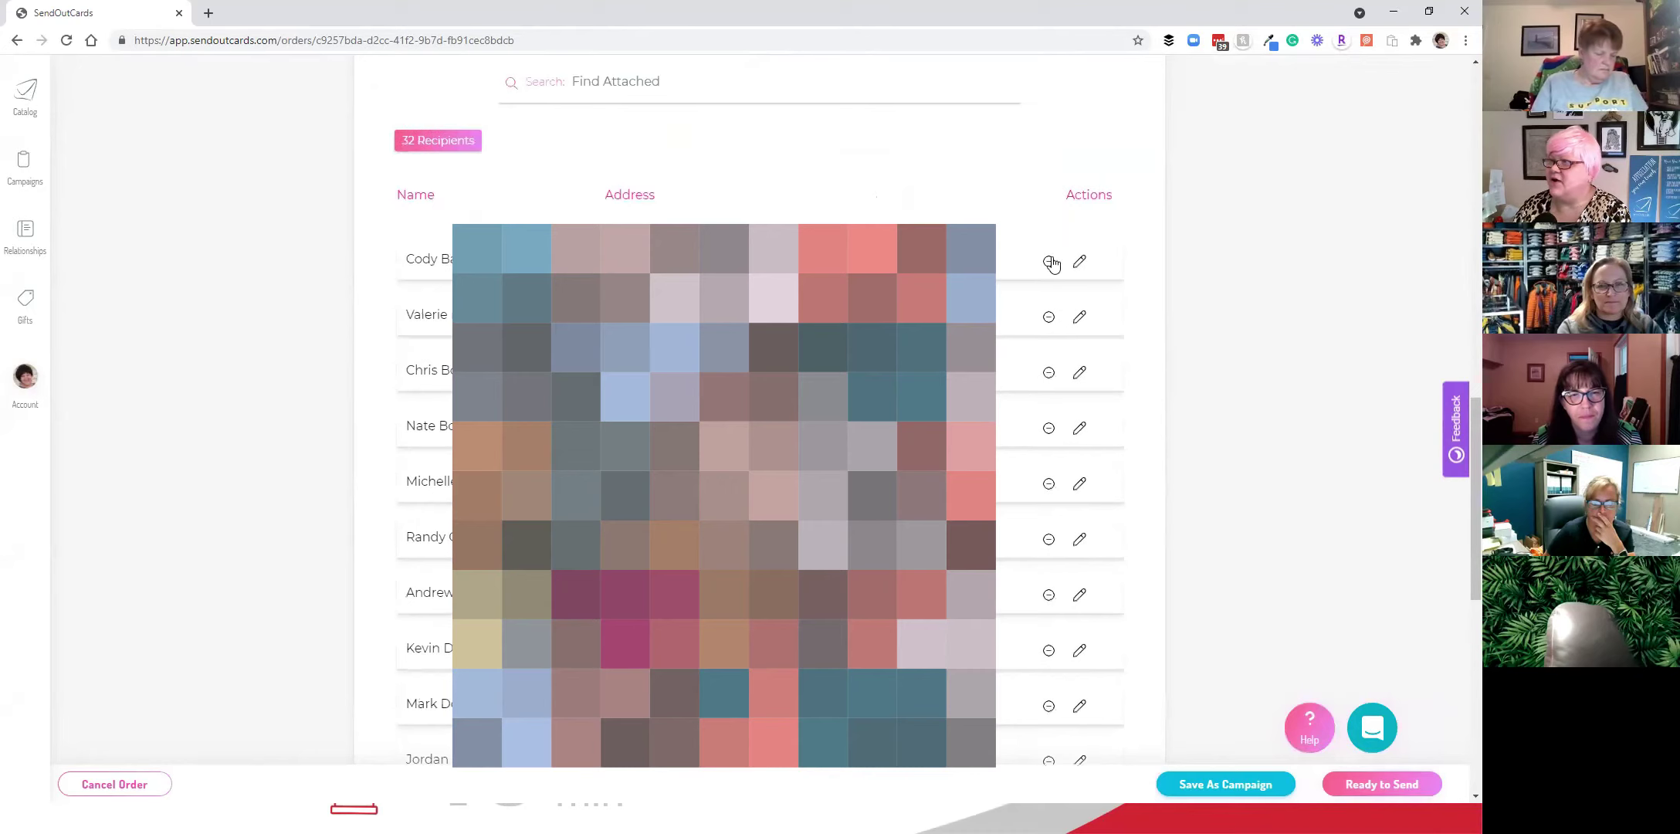
click(1048, 264)
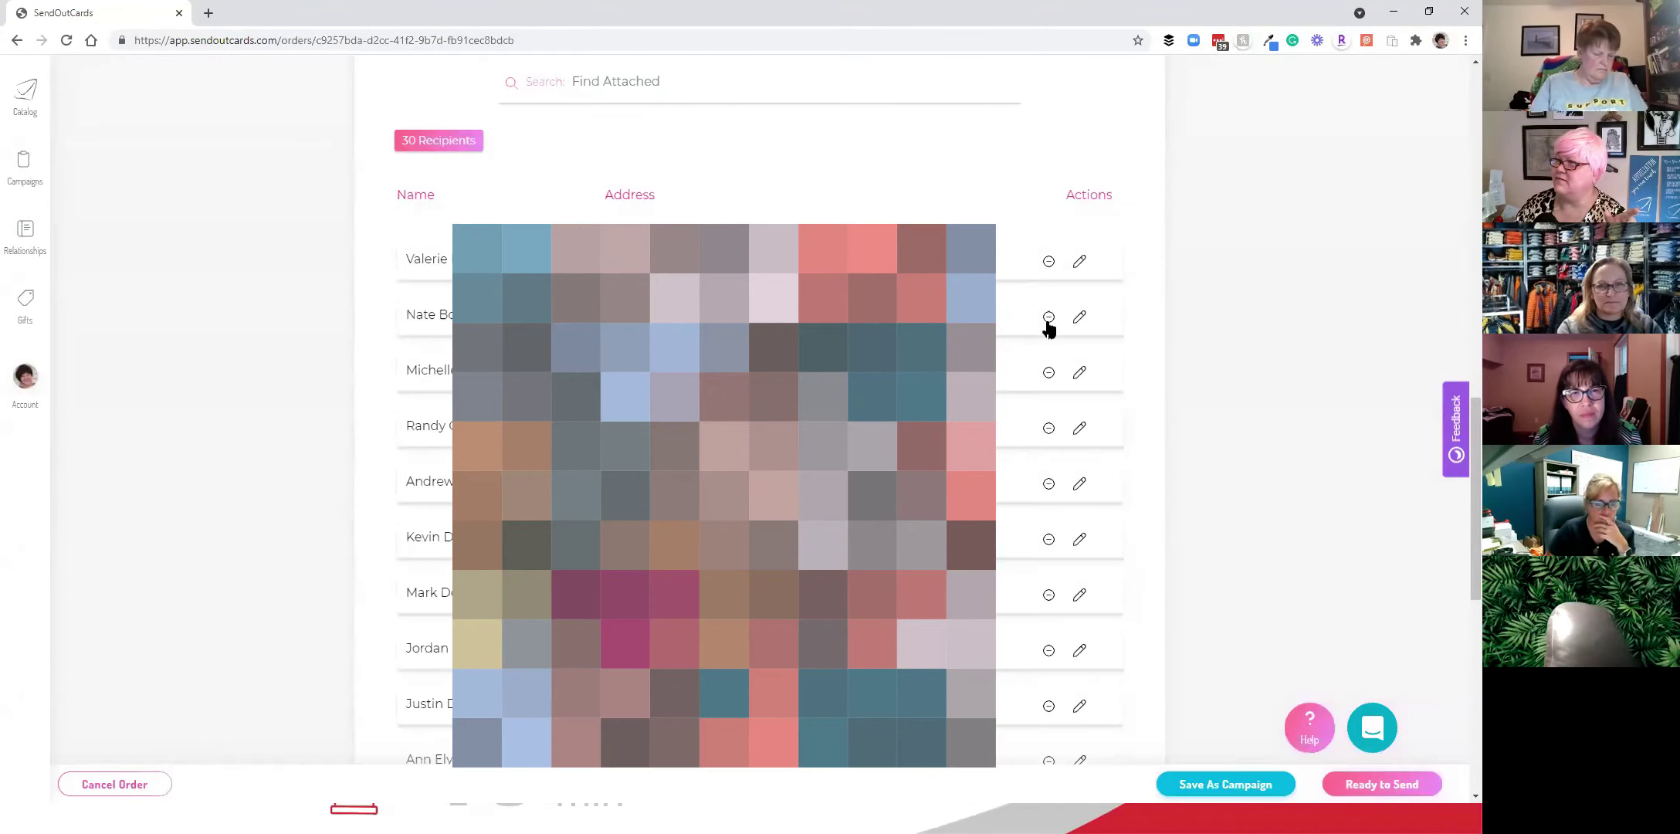
click(1048, 318)
click(1048, 318)
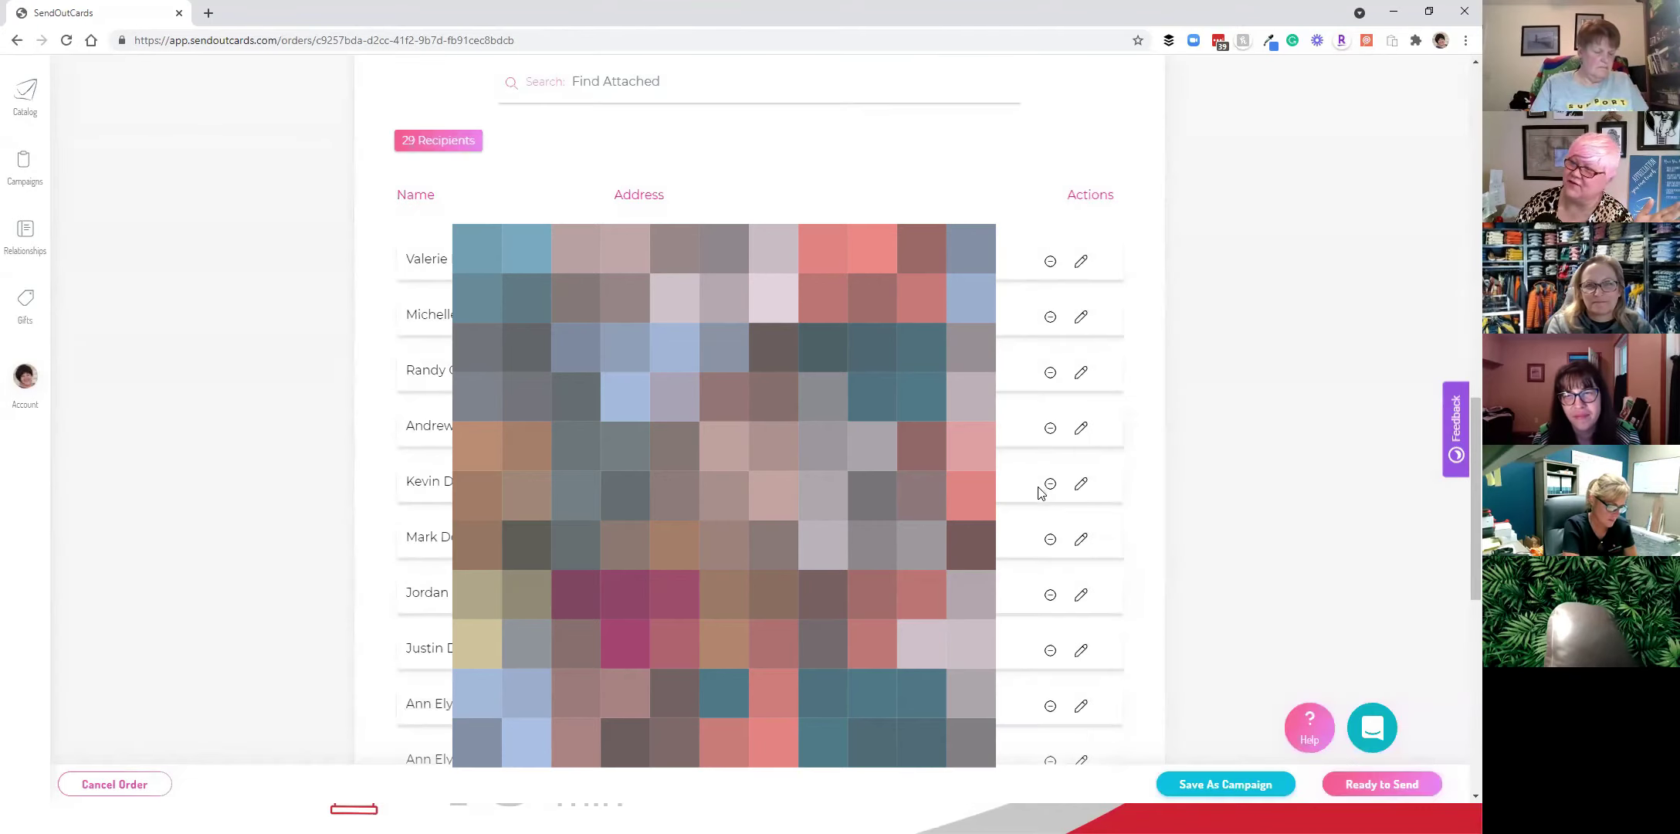
click(1050, 485)
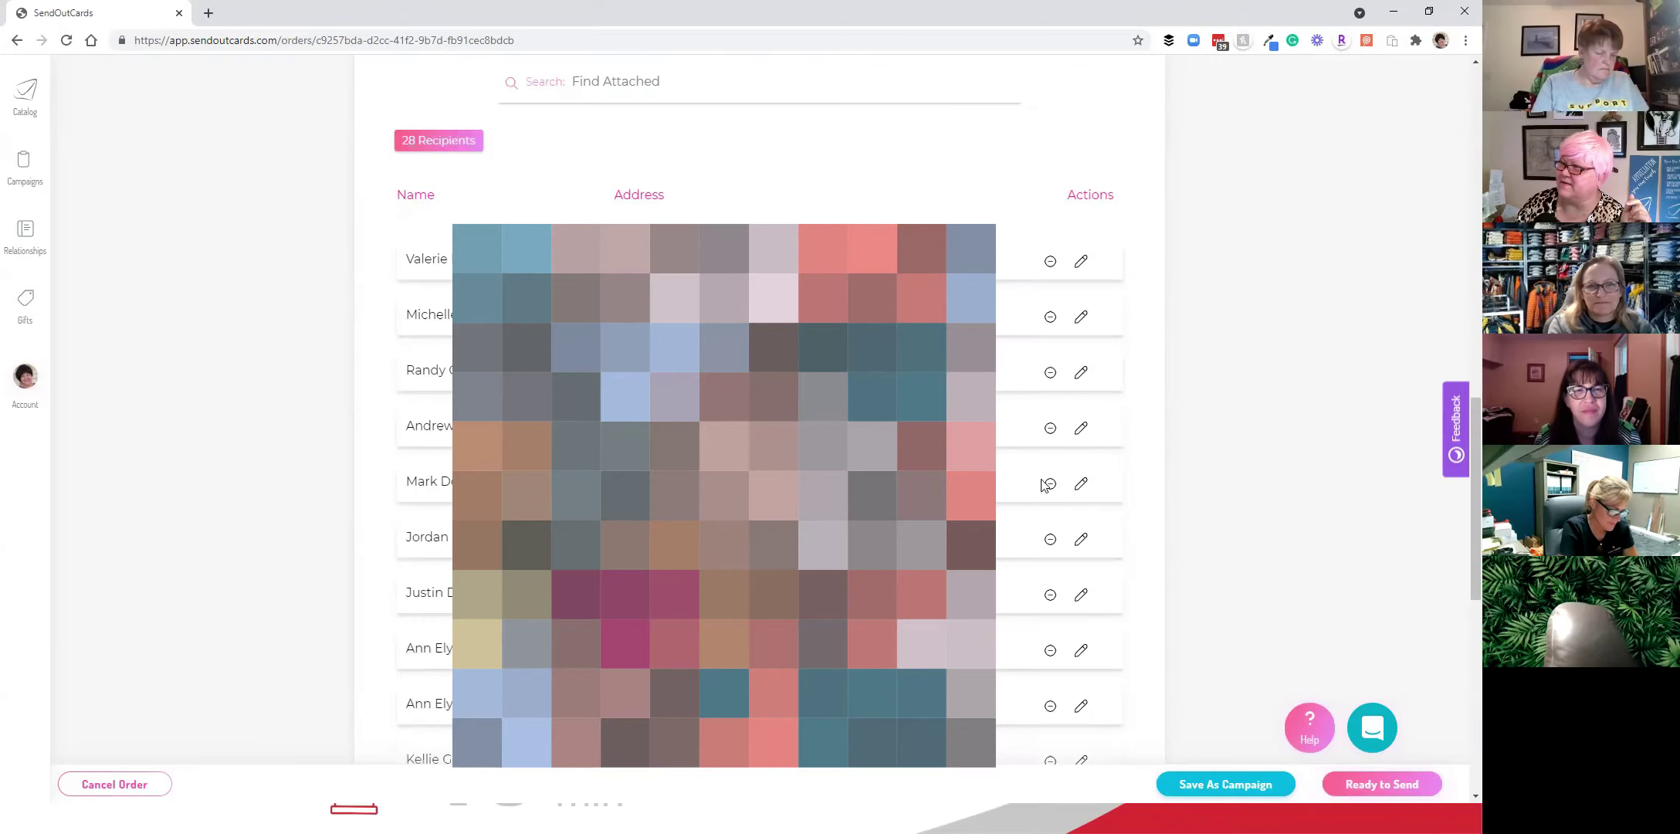
click(1050, 484)
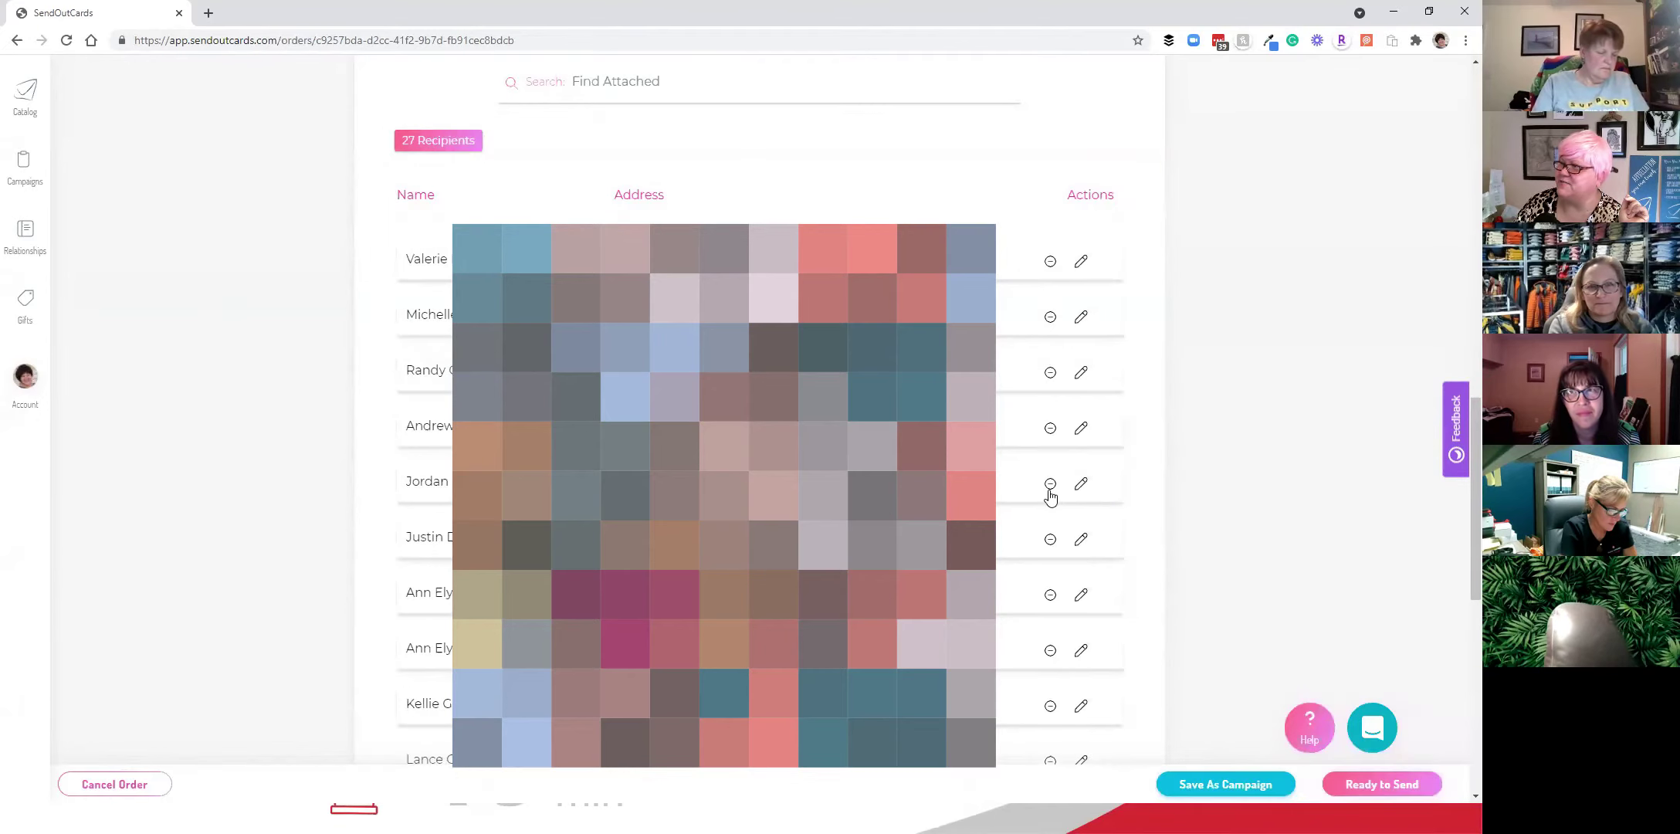
click(1050, 484)
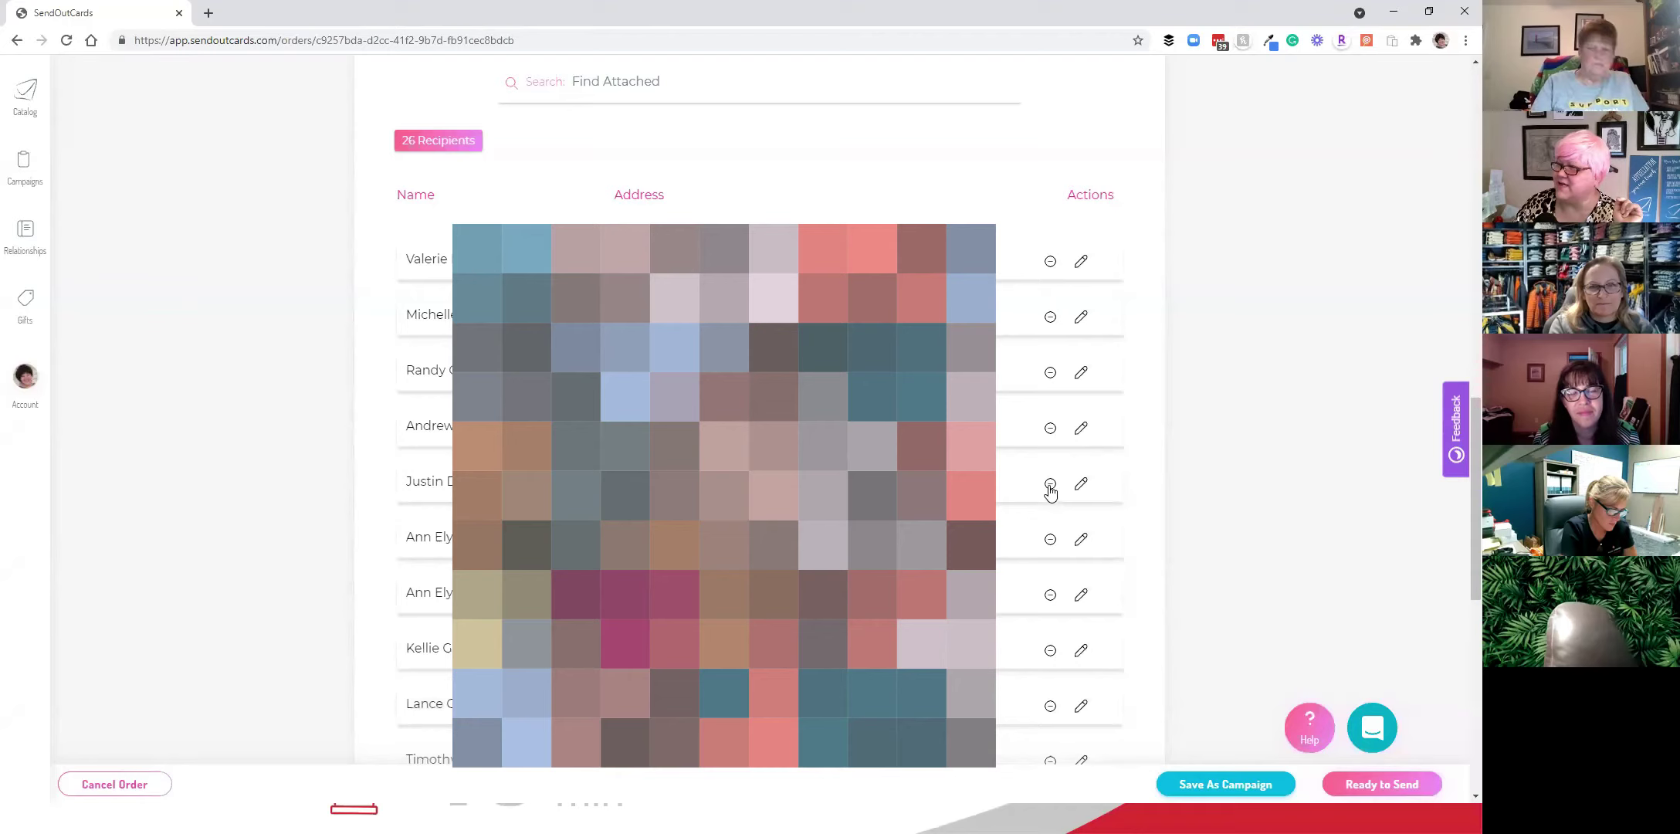
click(1050, 485)
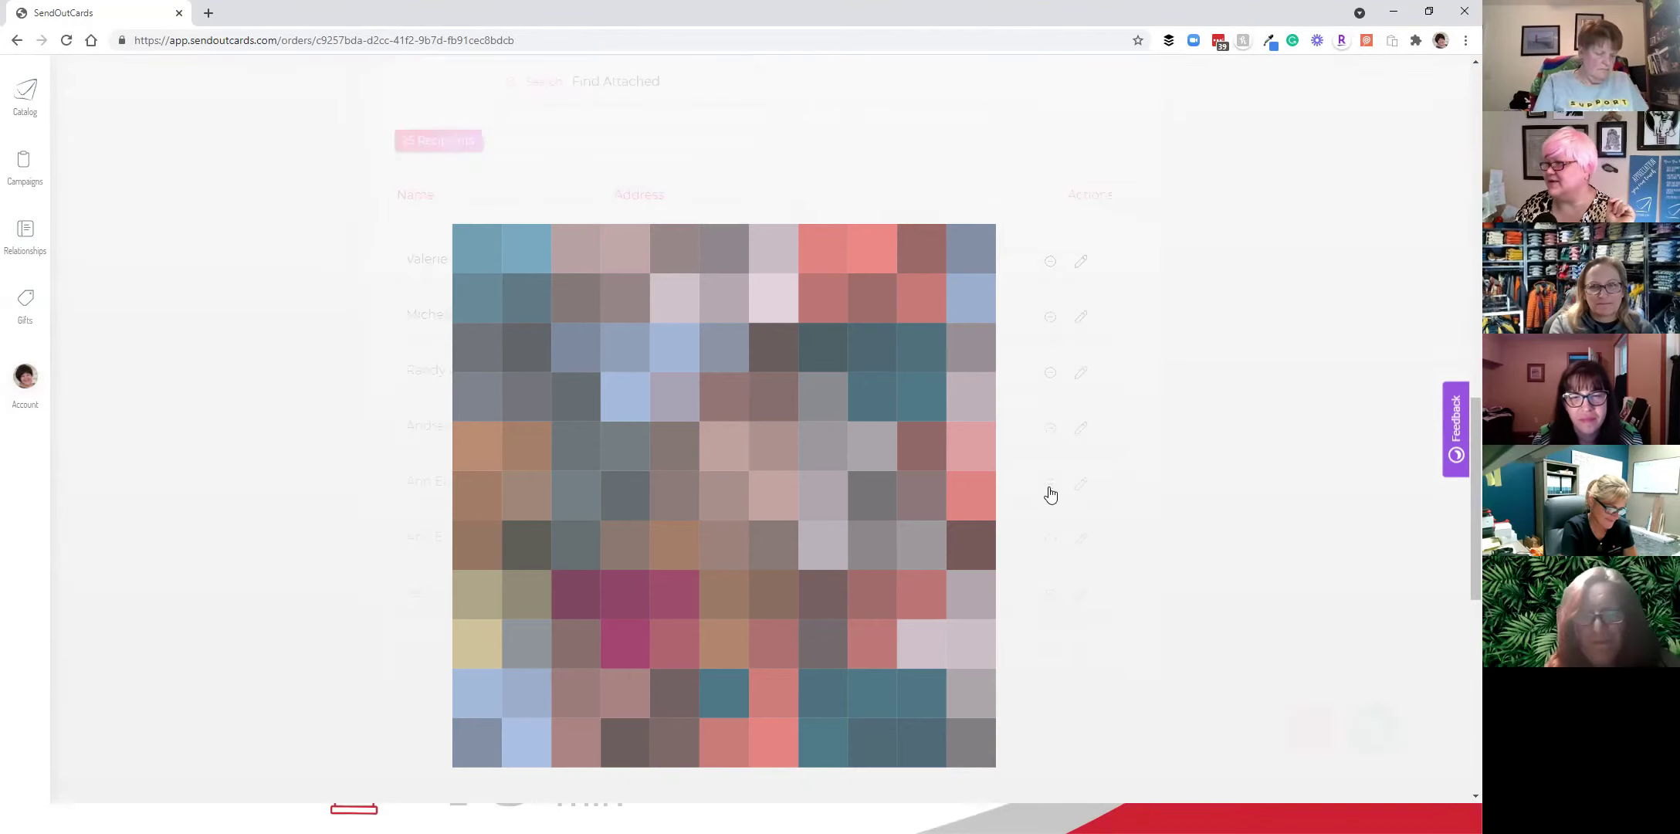
click(1049, 542)
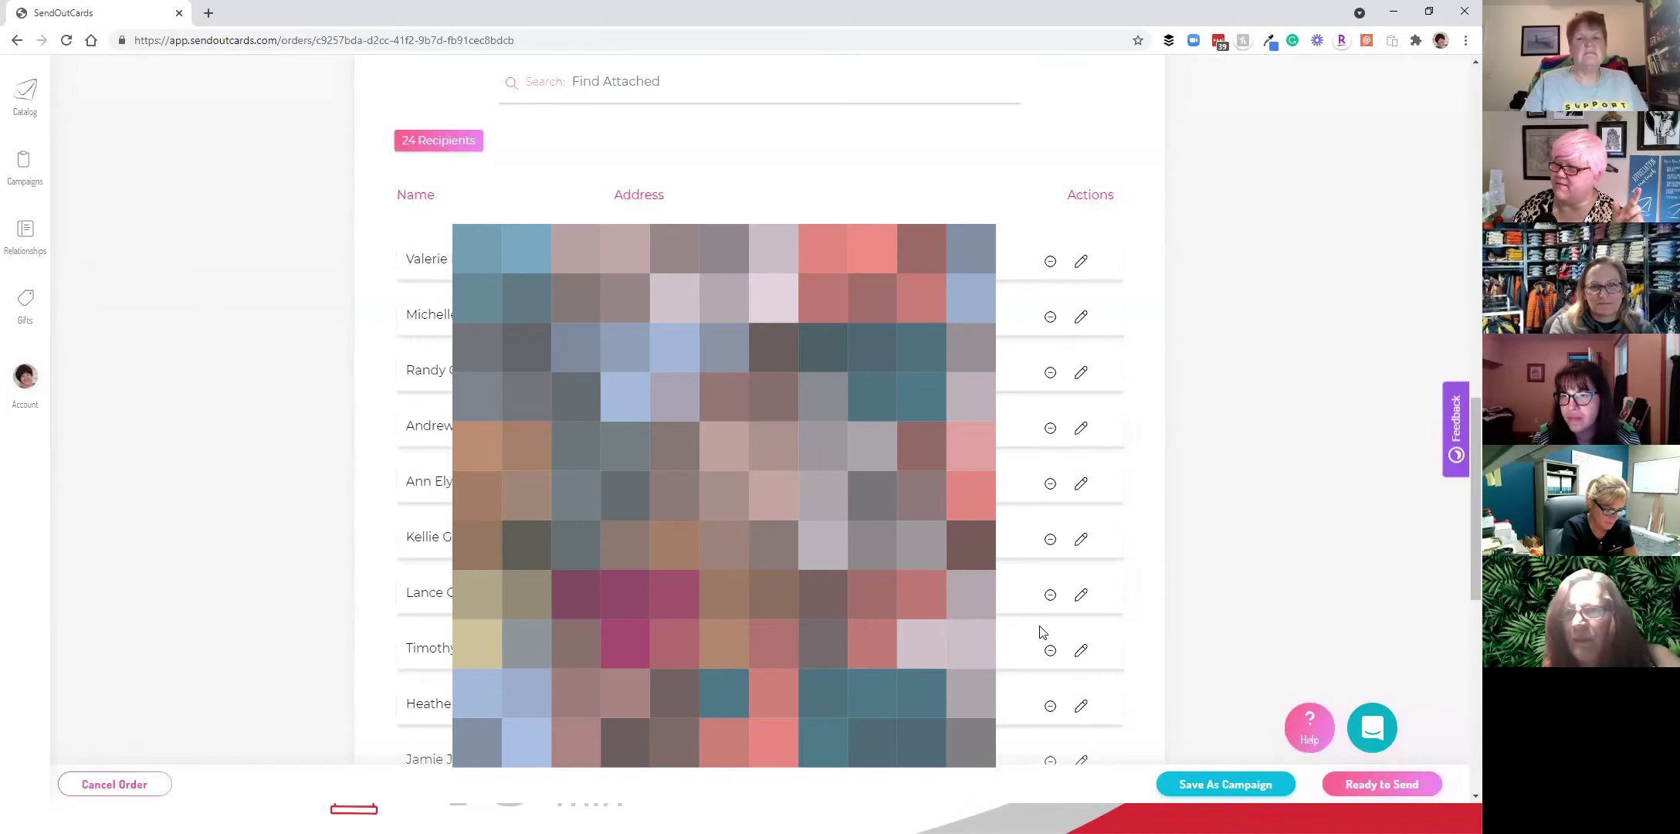
click(1049, 596)
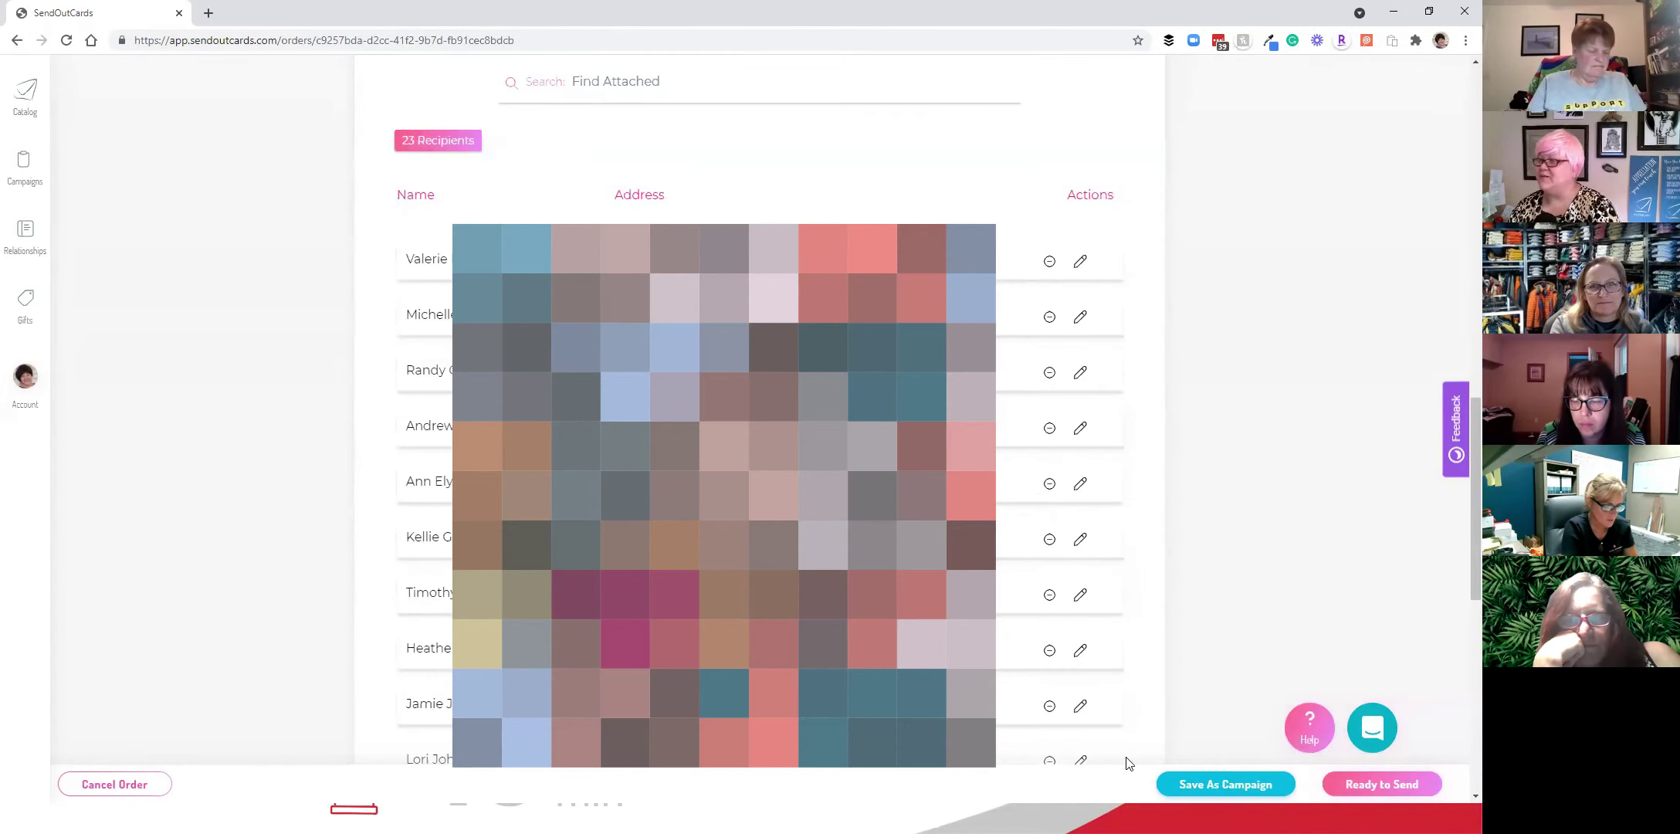
- Send the 23-recipient order through checkout, then go to the Relationships contact list
click(1394, 781)
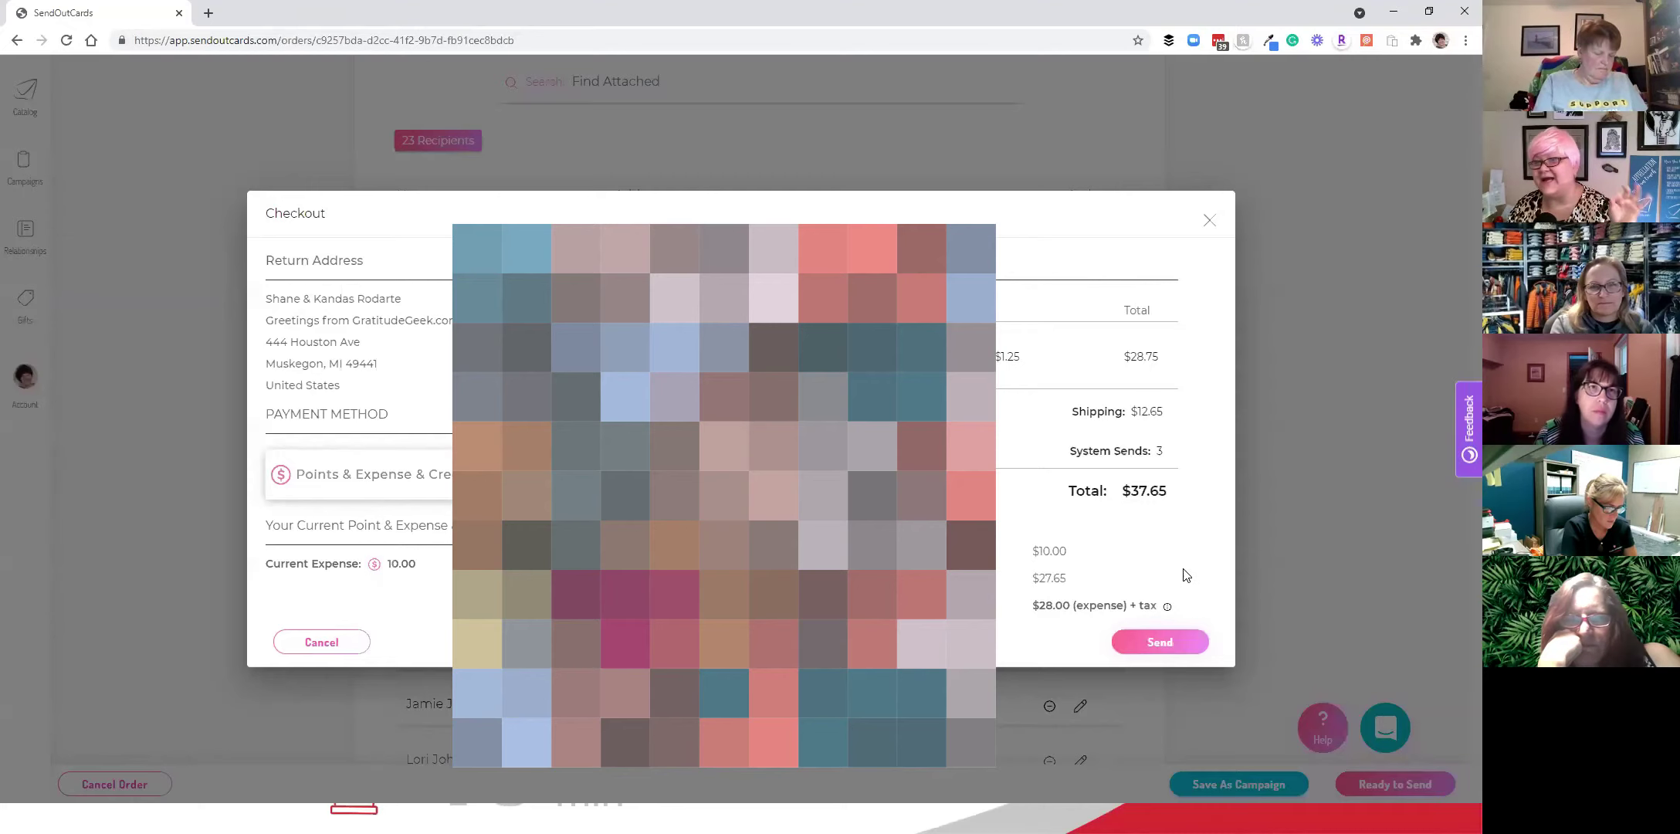
click(1166, 650)
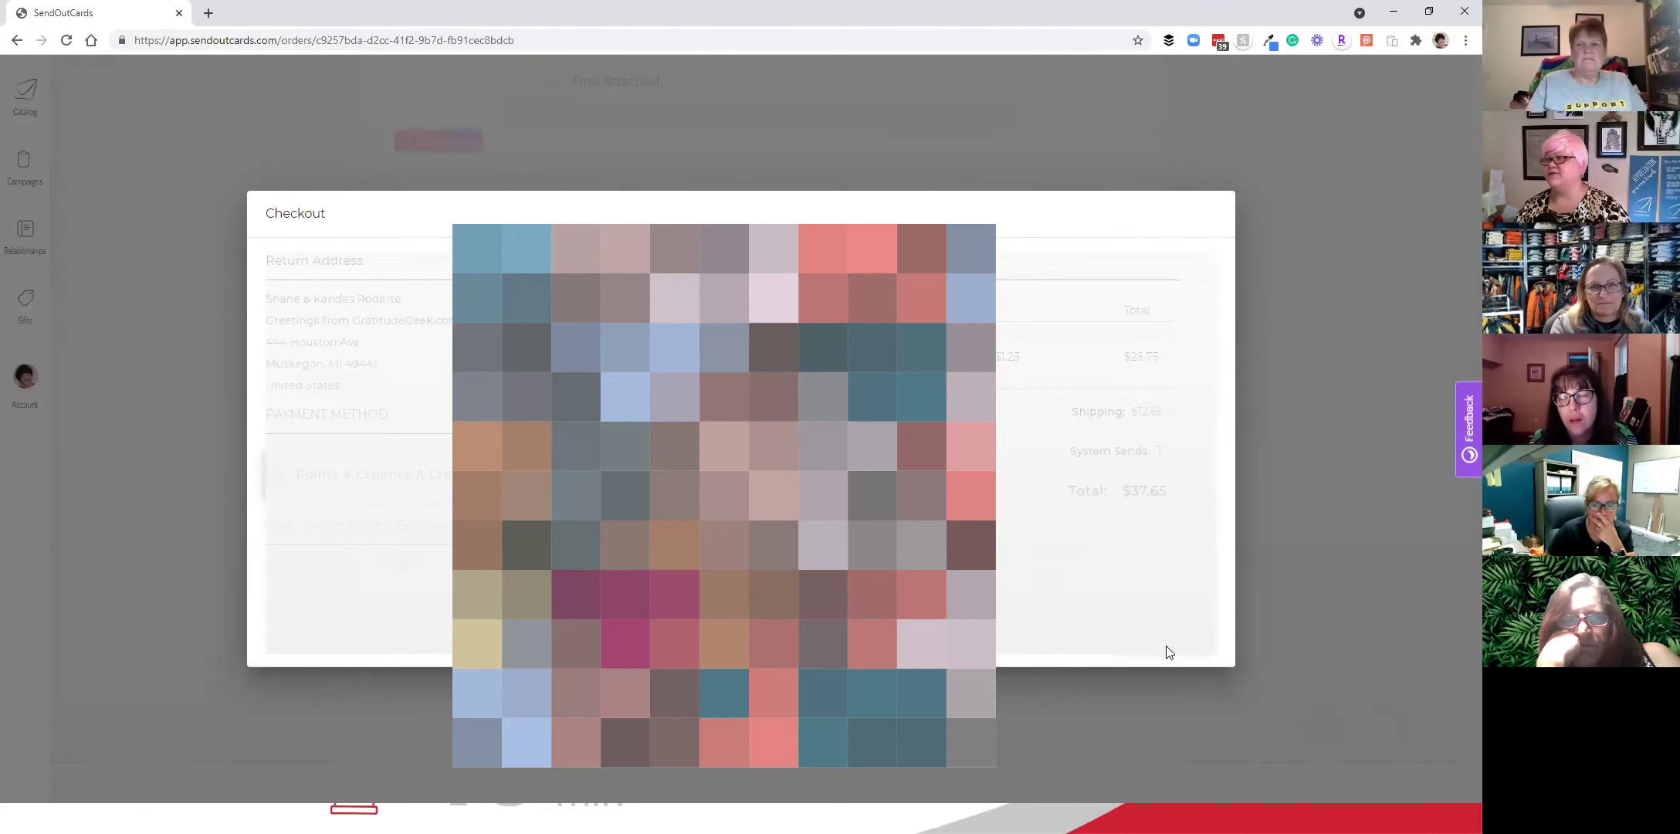
click(909, 218)
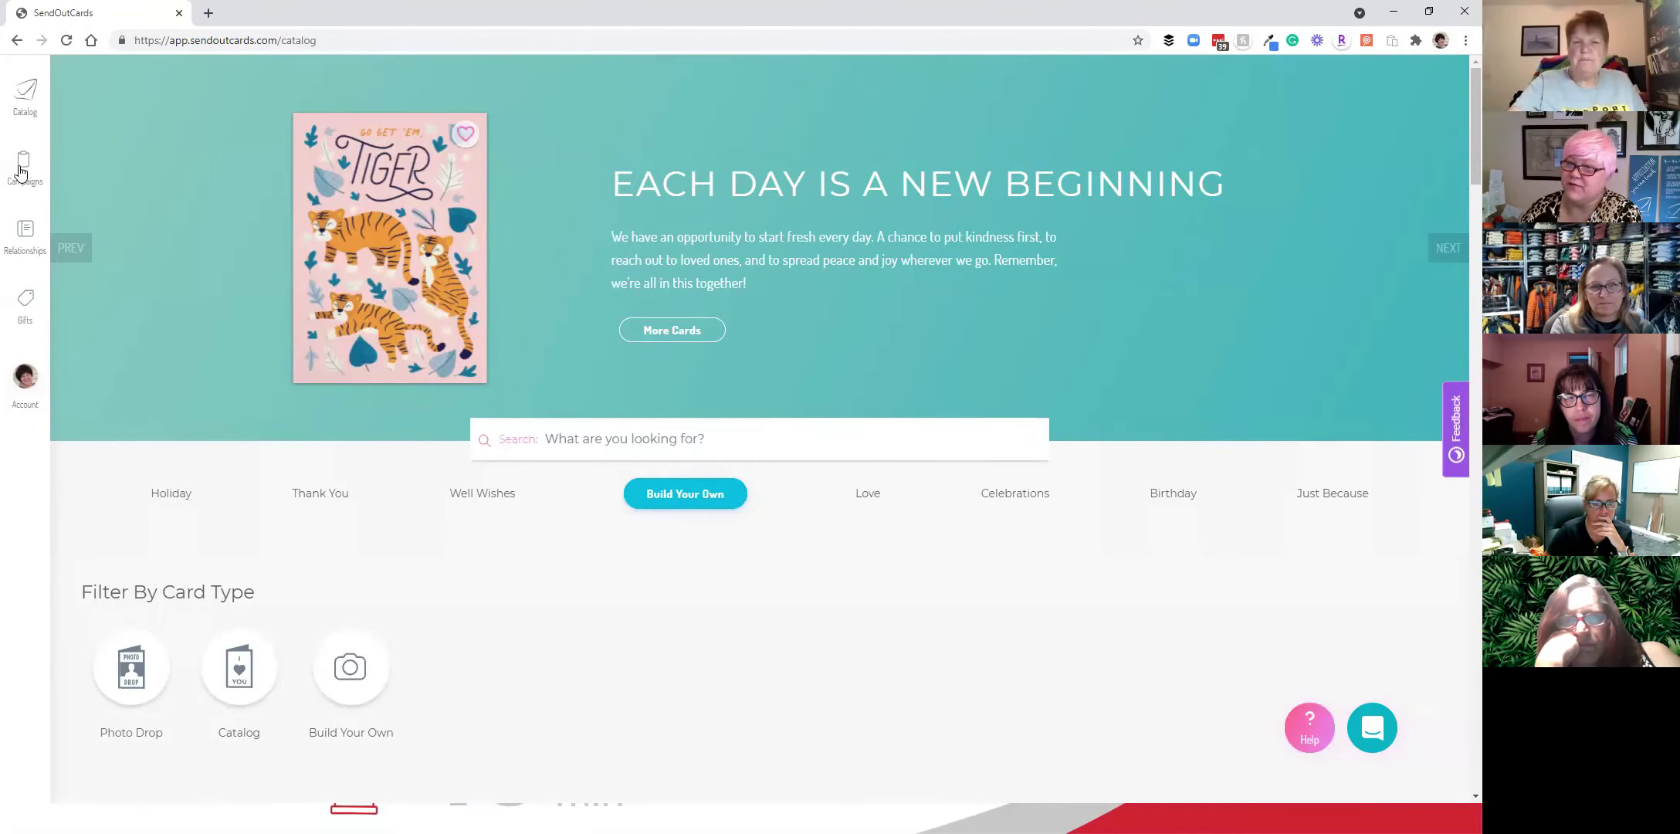
click(25, 244)
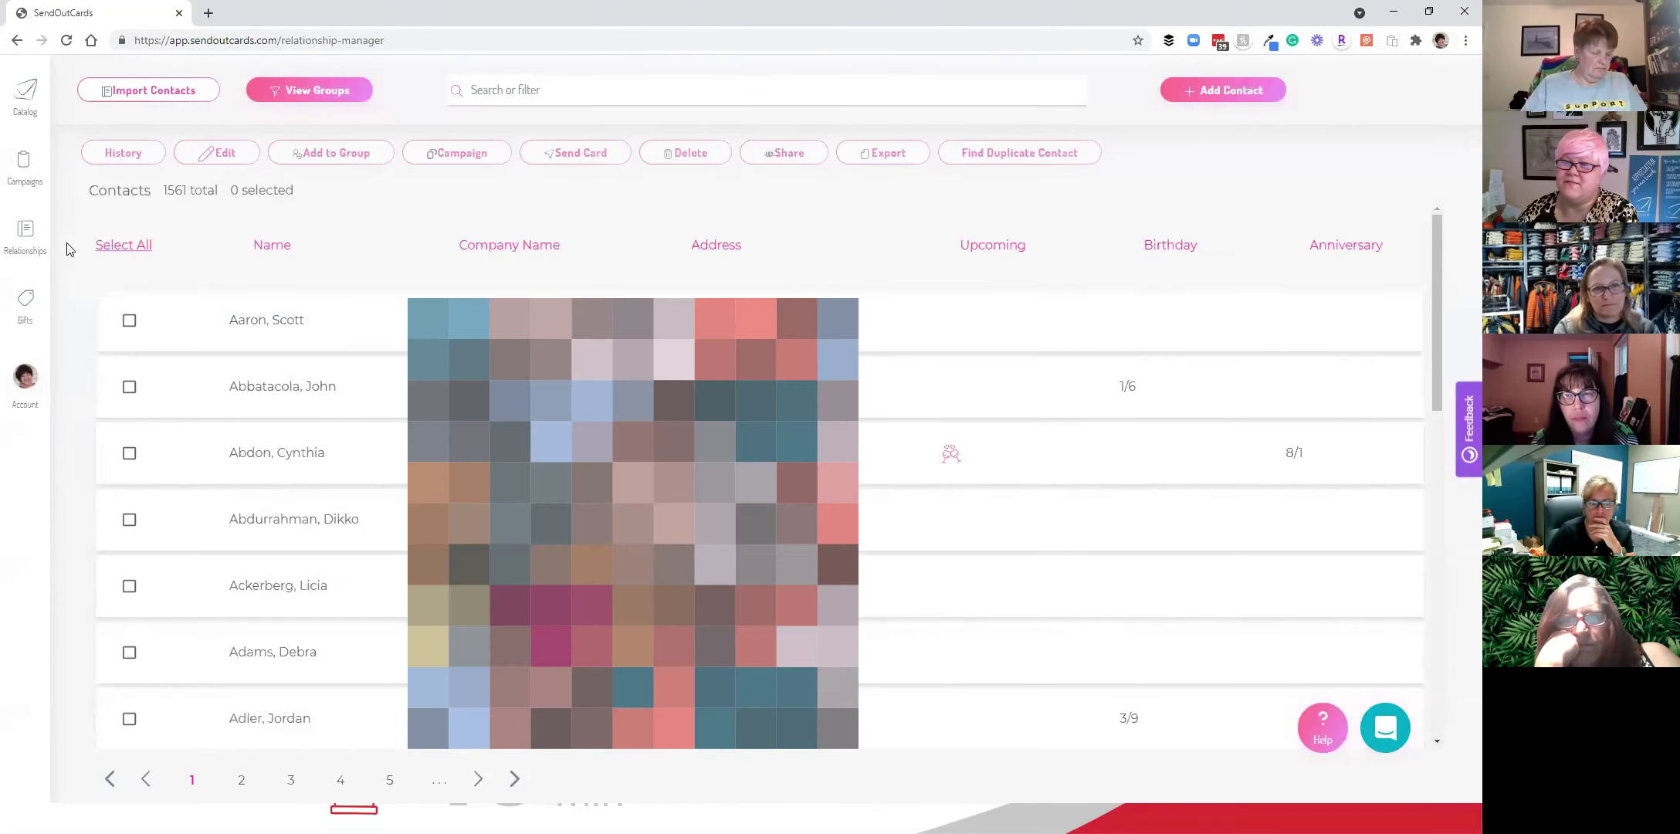
- Filter contacts by birthday from October 1 to October 31
click(489, 91)
scroll(533, 252, down, 1)
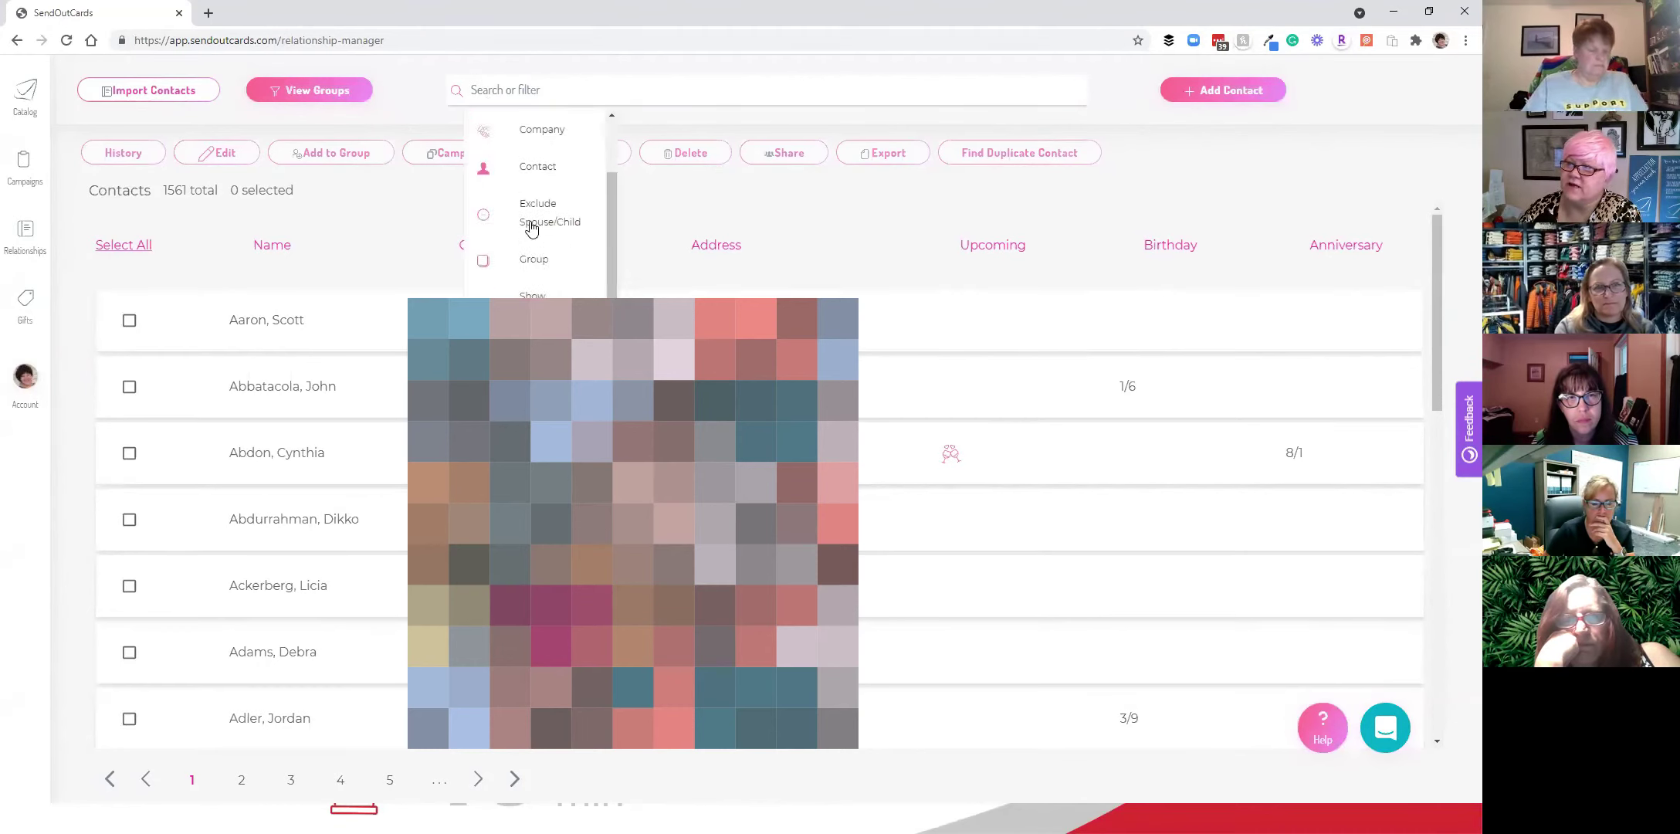
scroll(532, 229, up, 2)
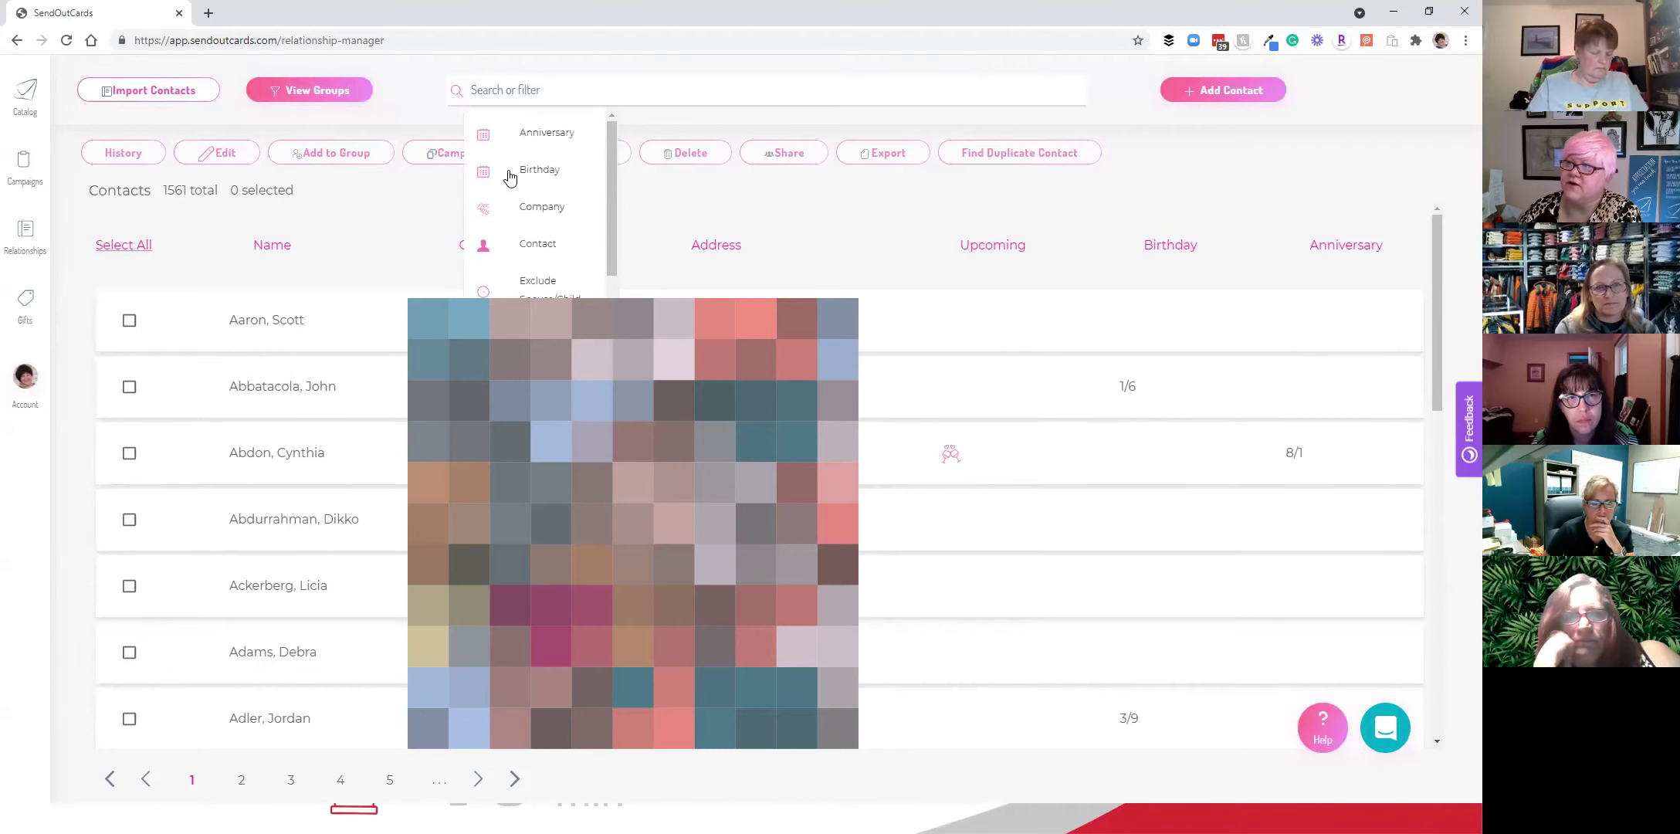
click(508, 172)
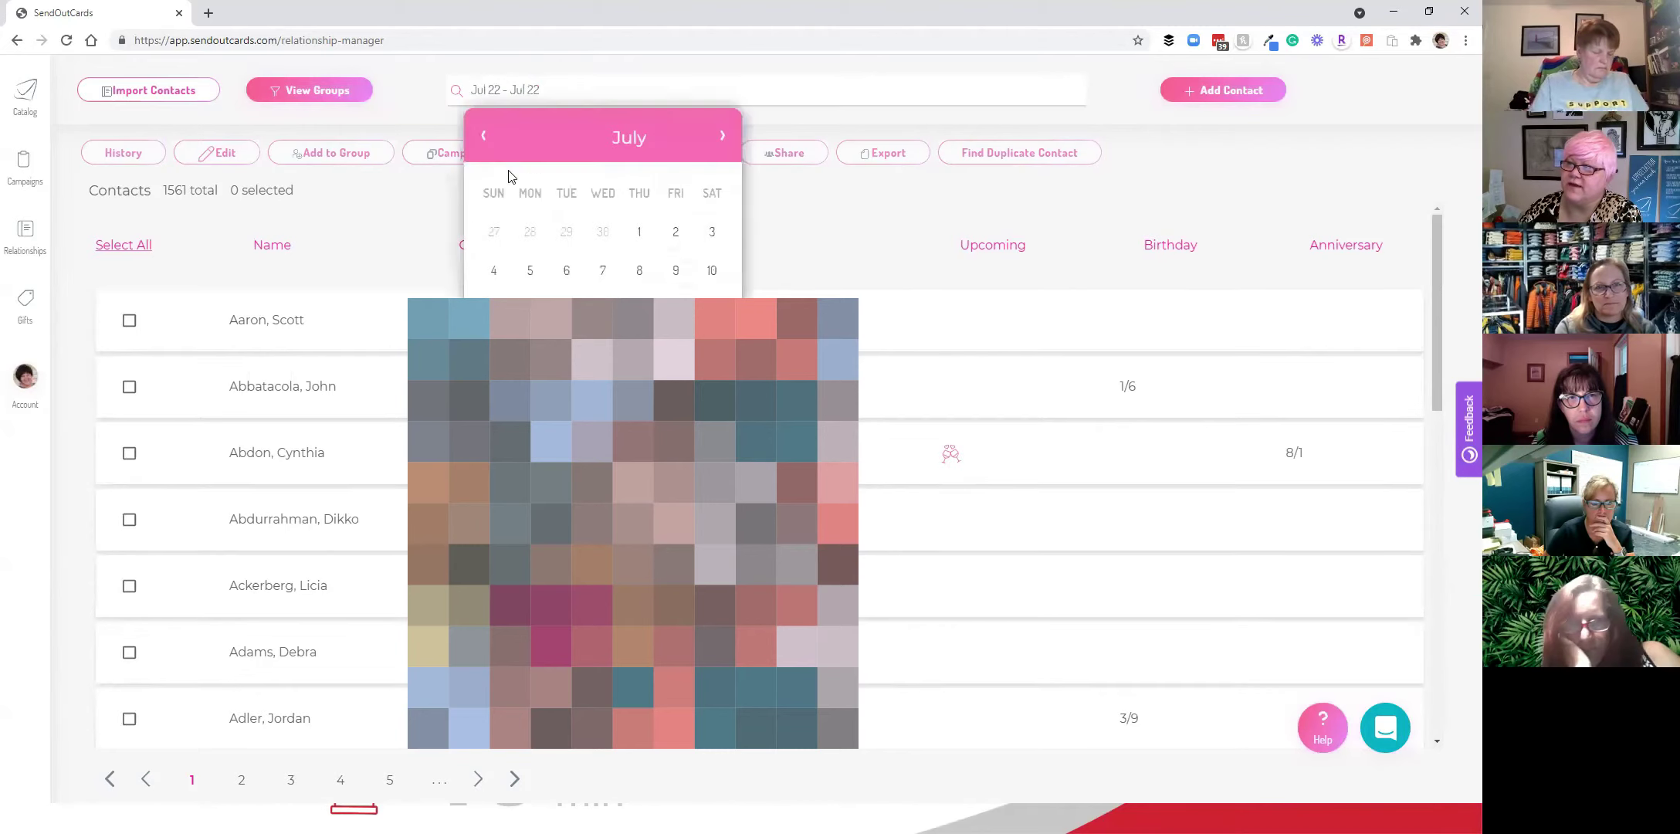
click(722, 136)
click(722, 137)
click(722, 137)
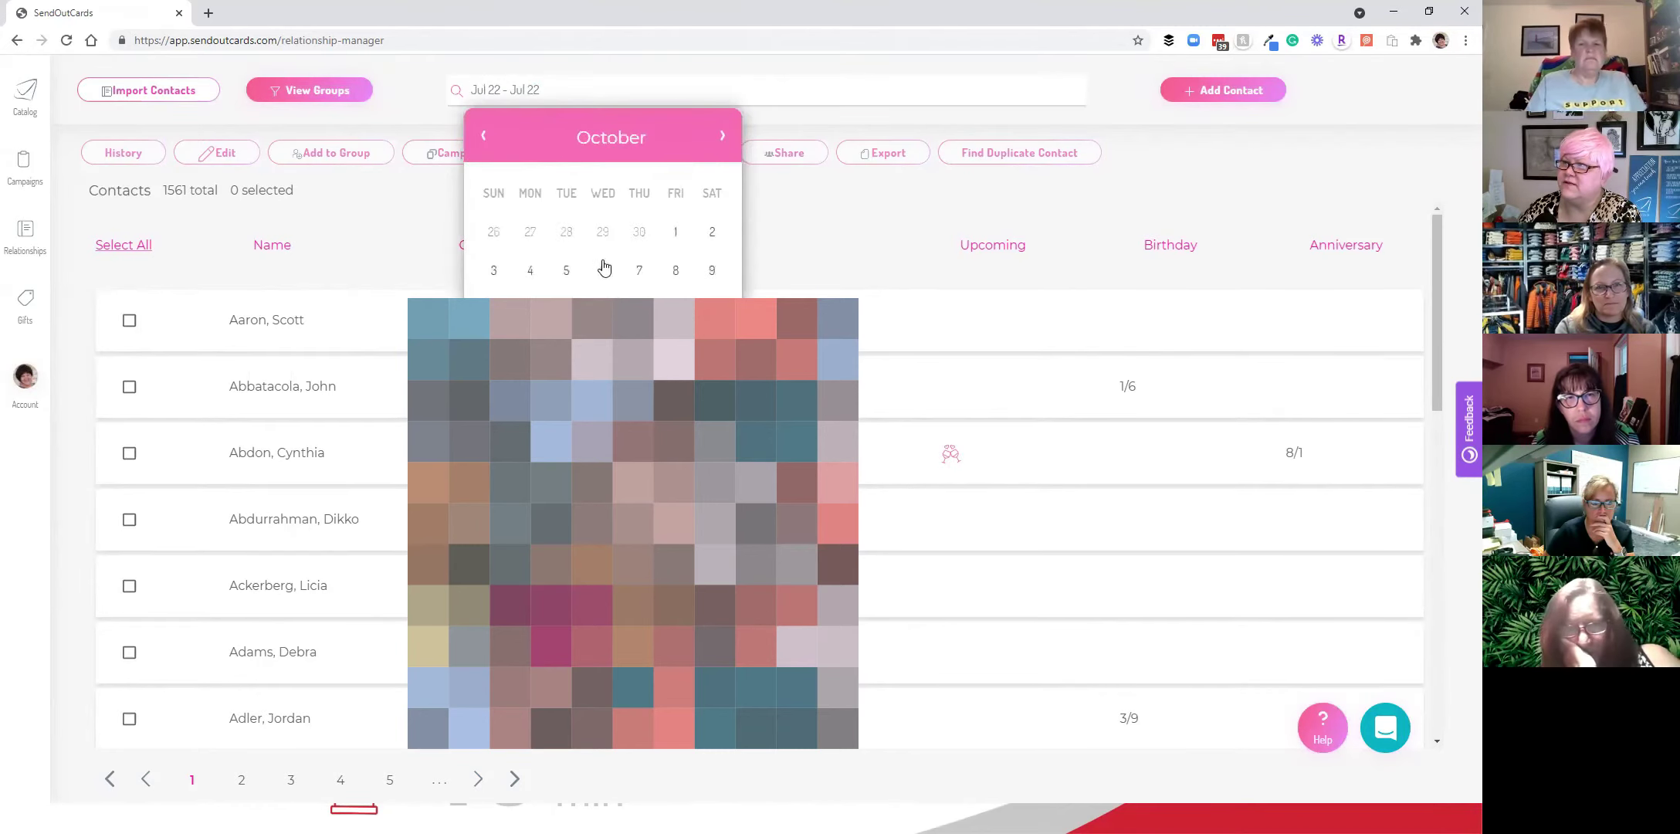
click(673, 234)
click(493, 425)
click(676, 234)
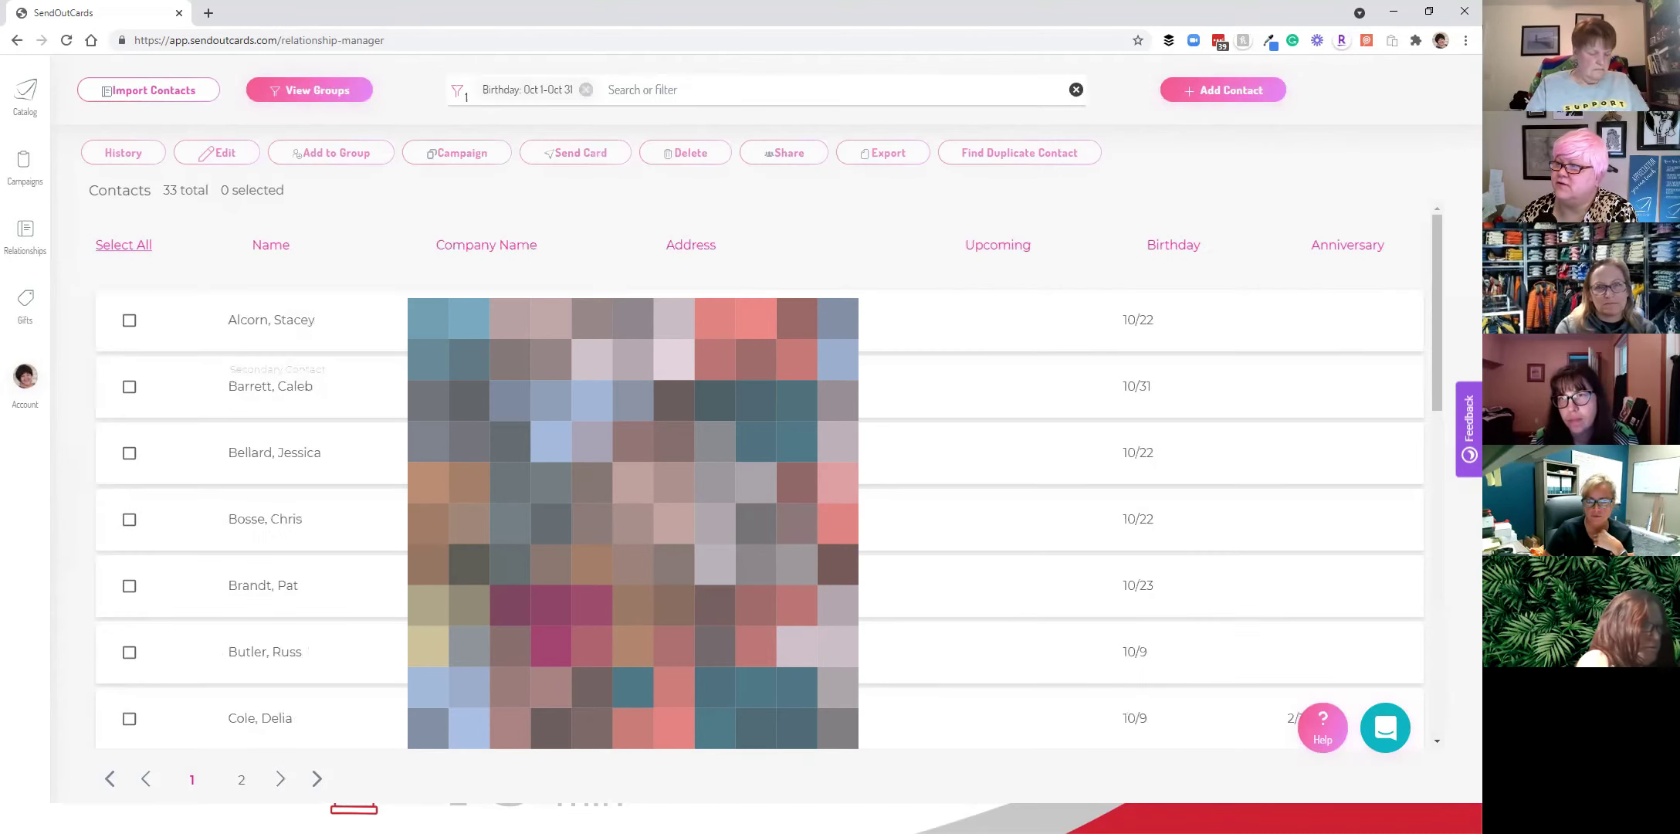
- Select all 33 October-birthday contacts and send them the Birthday campaign
click(120, 247)
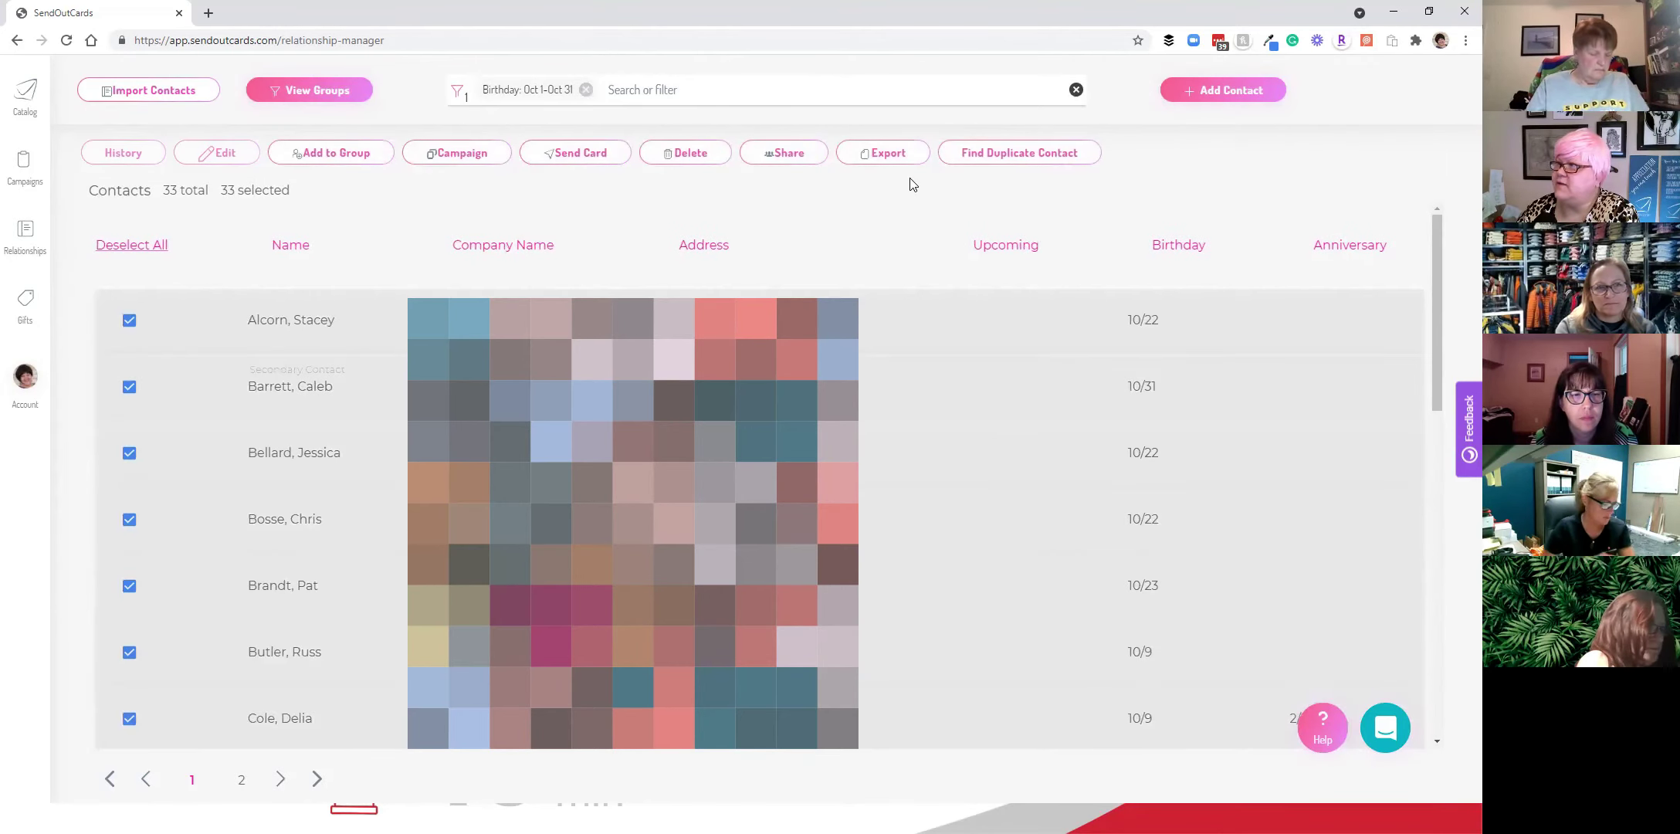
click(456, 158)
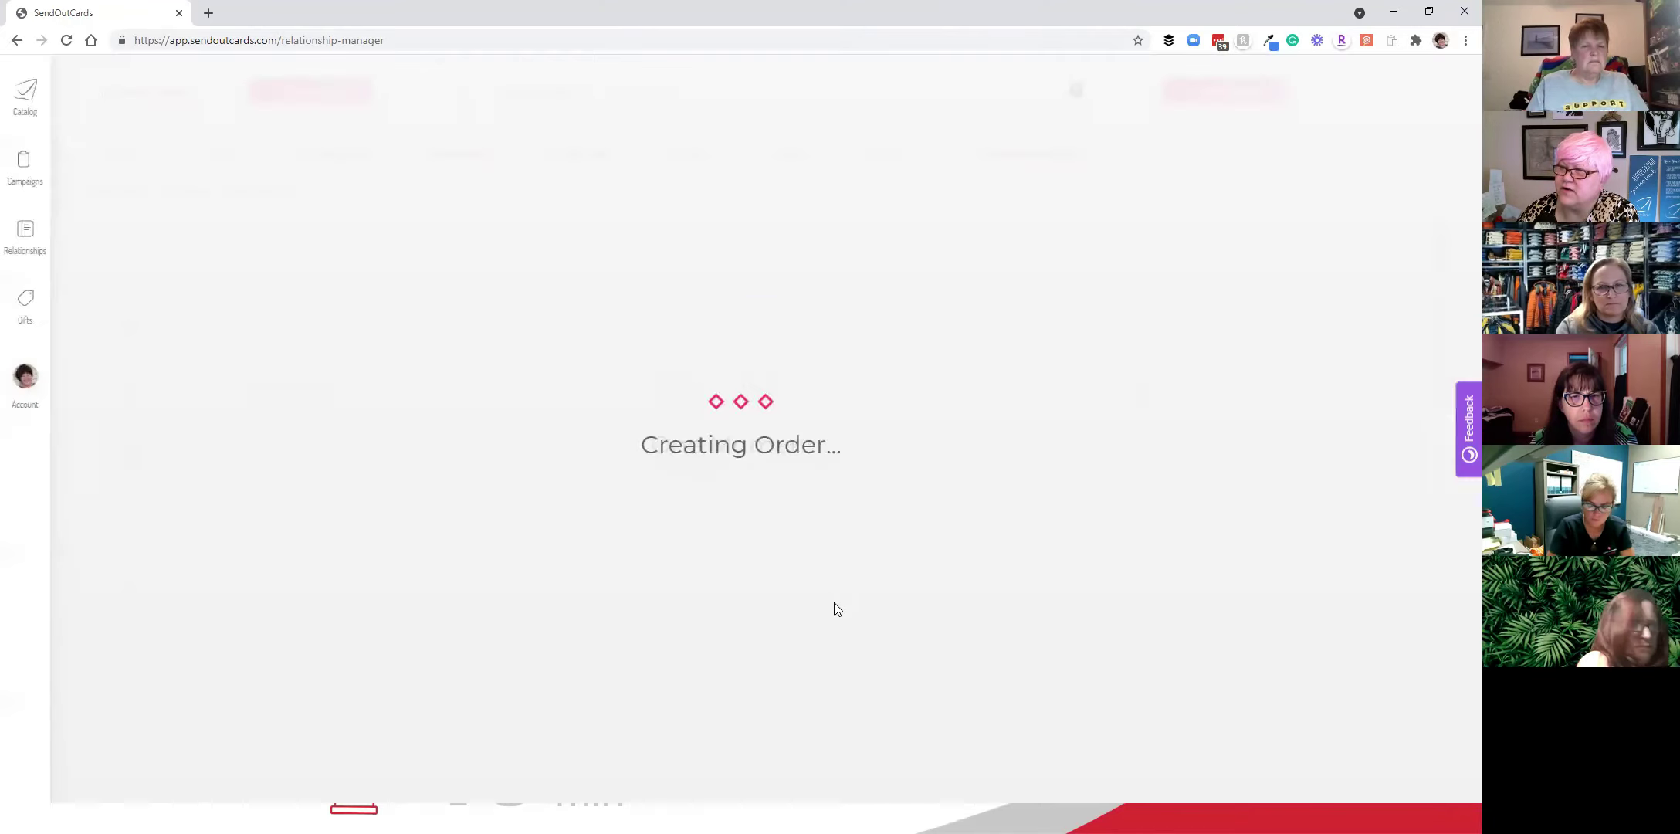
click(834, 606)
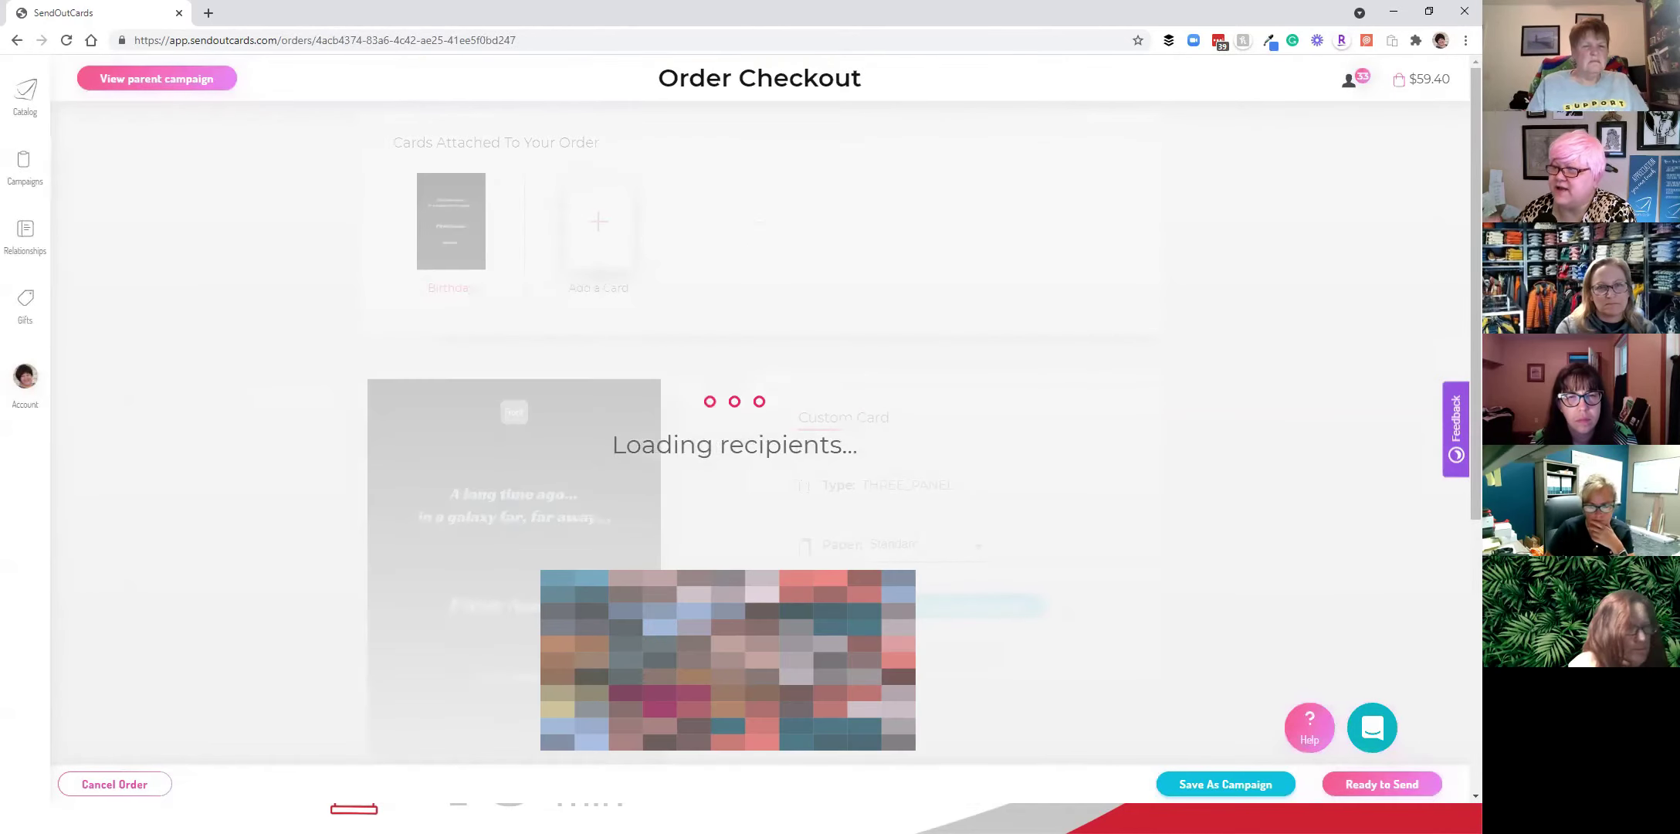
- Preview each Birthday card panel, from the inside panels to the back, and review recipients
scroll(668, 469, up, 8)
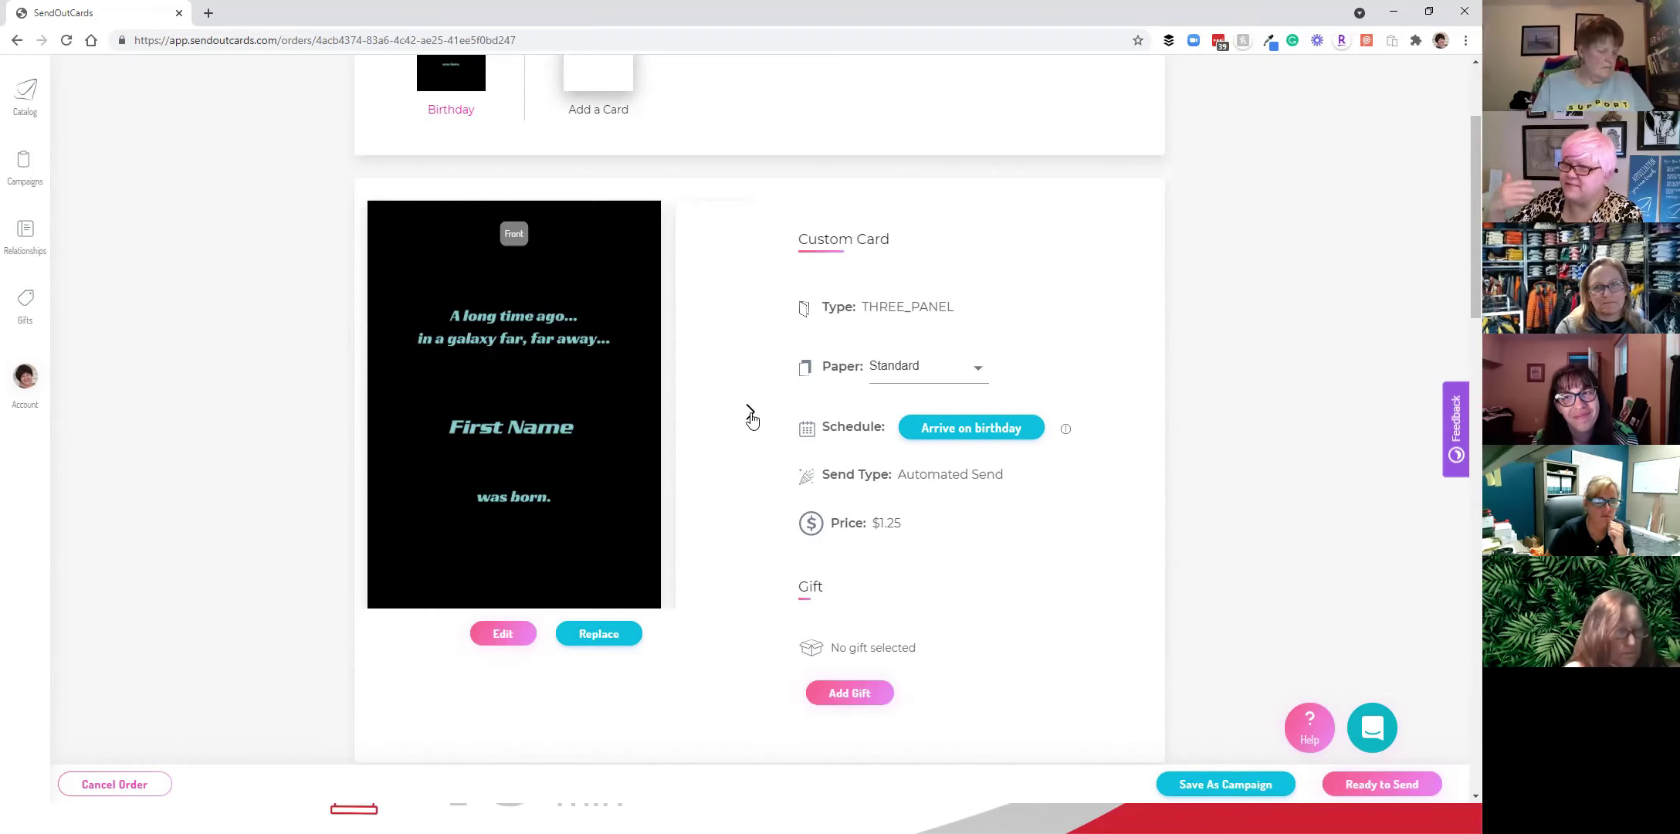
click(752, 415)
click(751, 417)
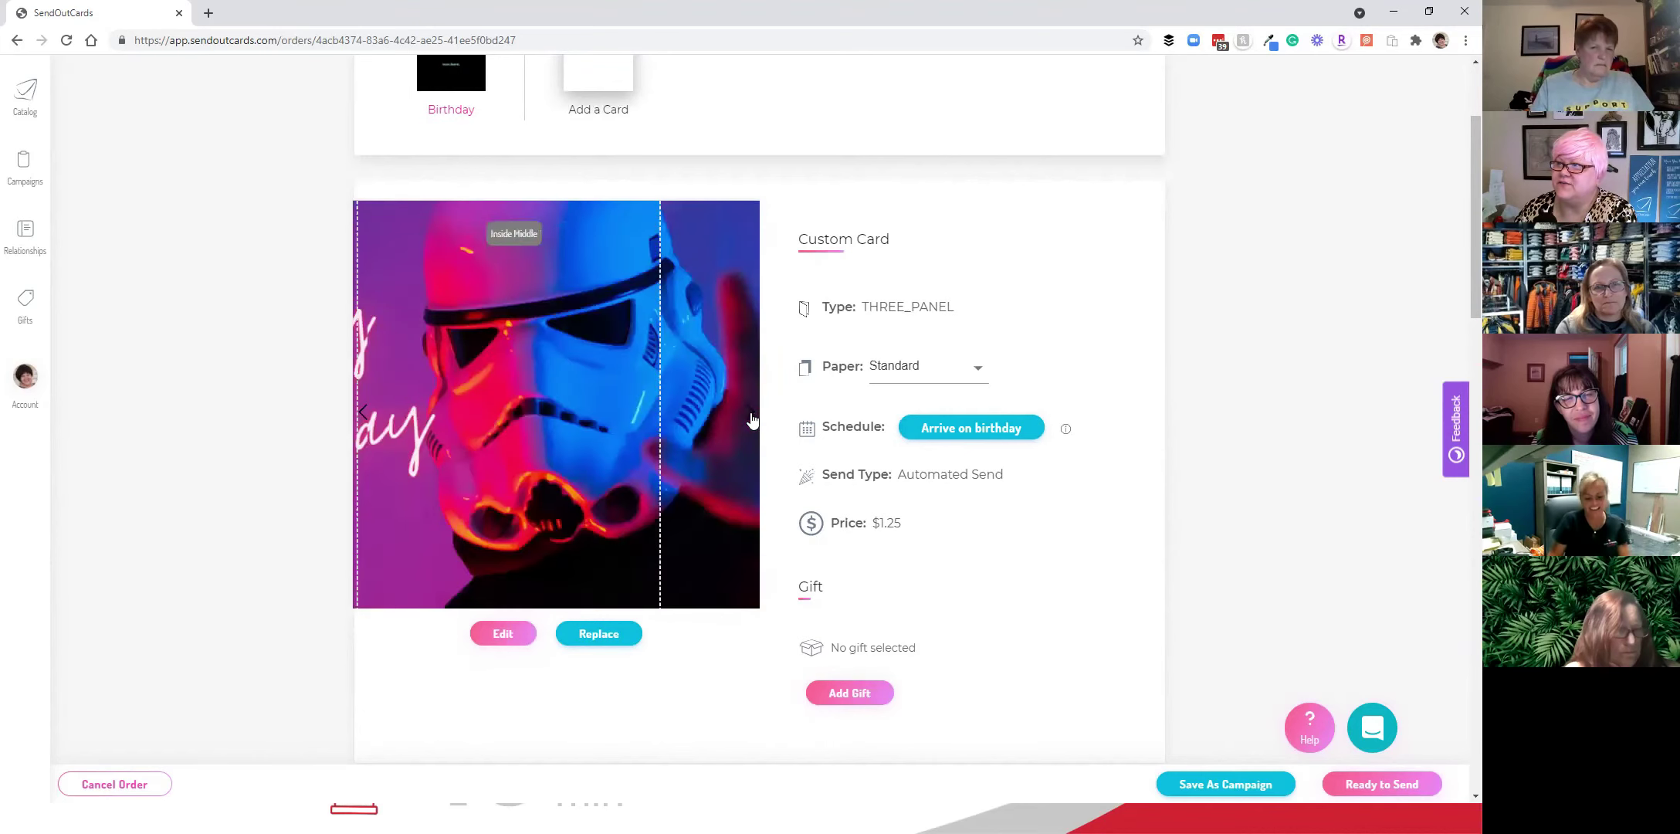
click(751, 418)
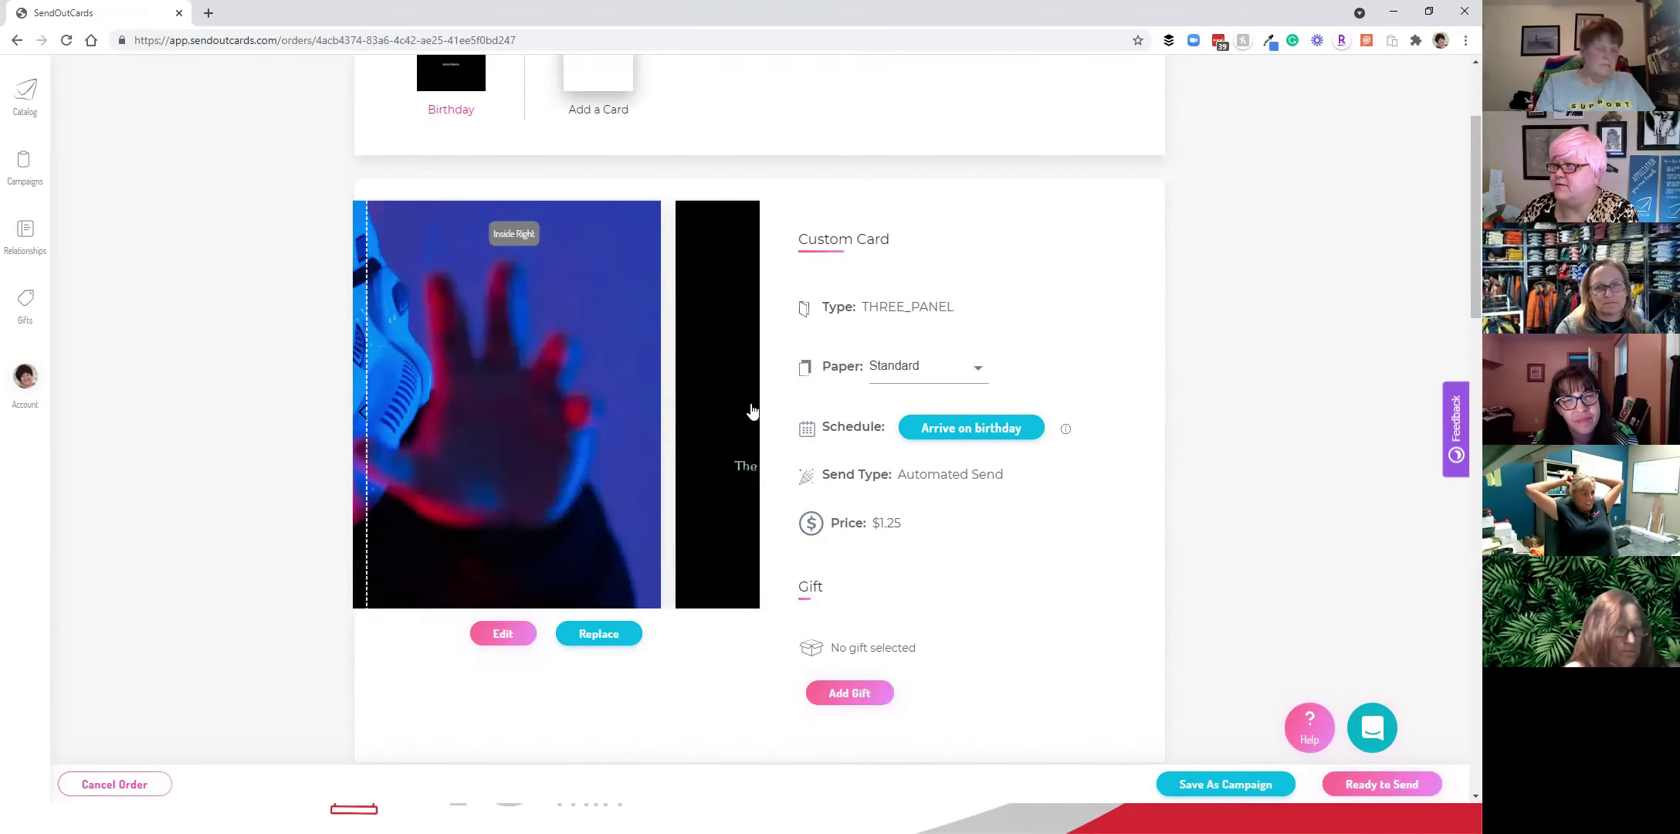
click(751, 413)
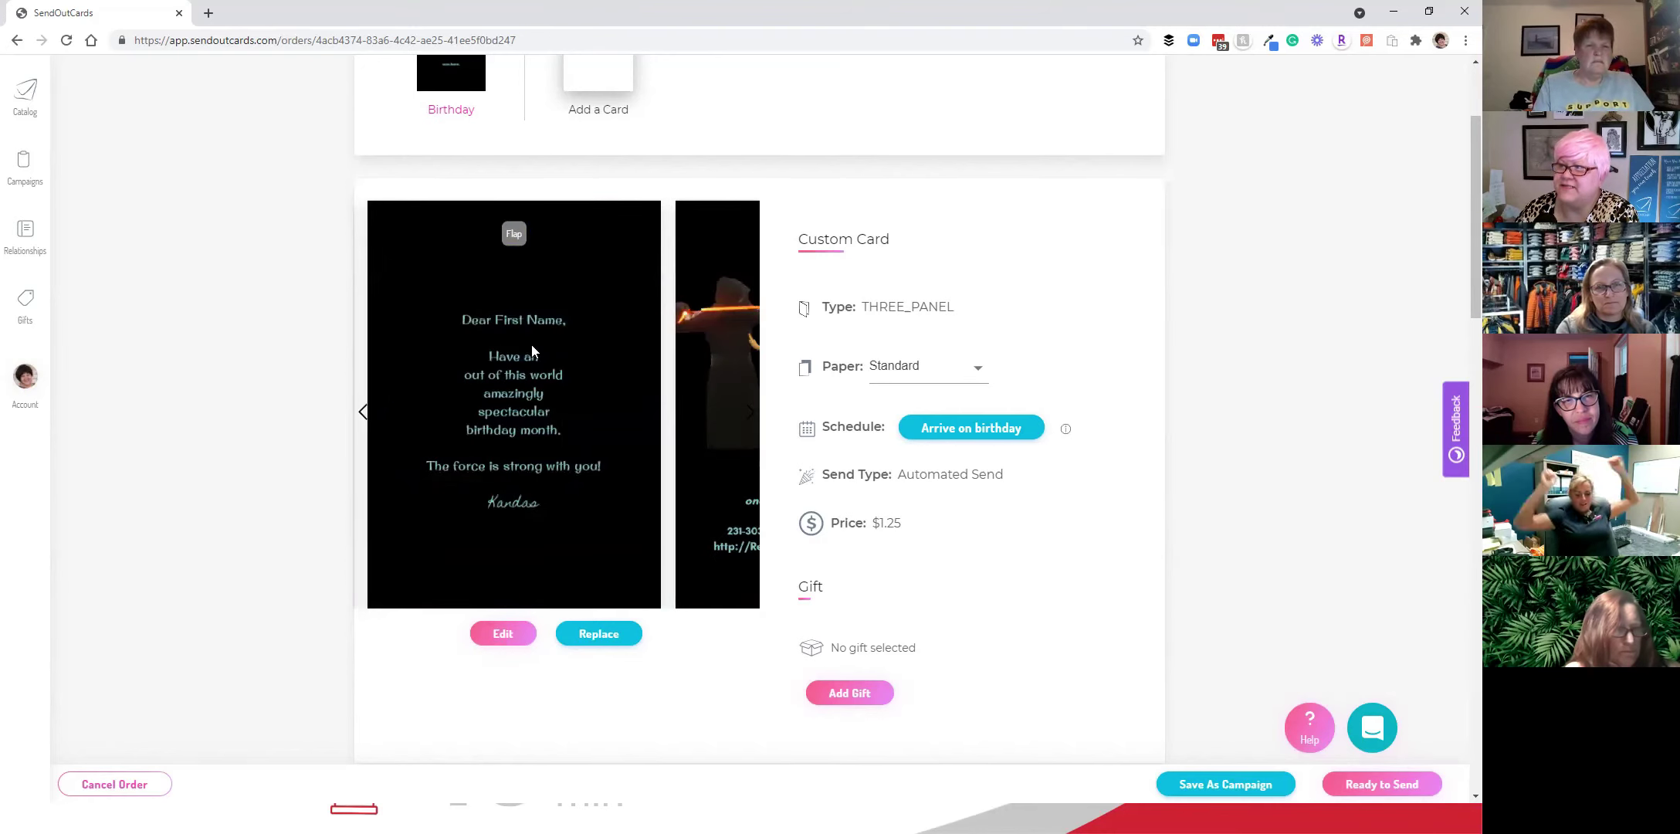
click(752, 418)
scroll(739, 422, down, 10)
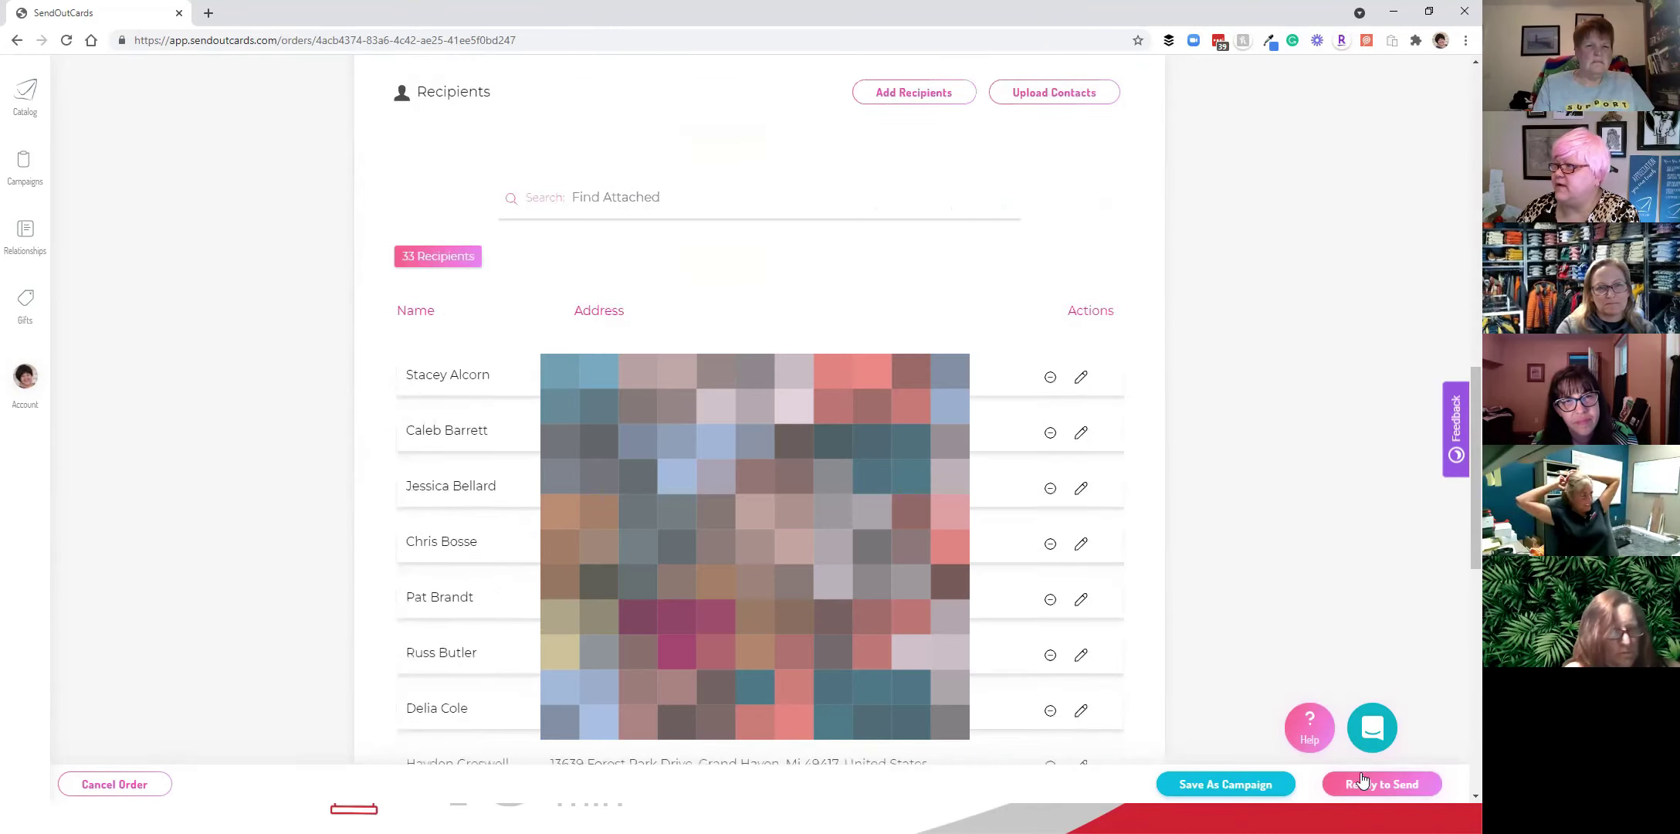
- Check out and send the 33-recipient Birthday card order, then dismiss the confirmation
click(1375, 784)
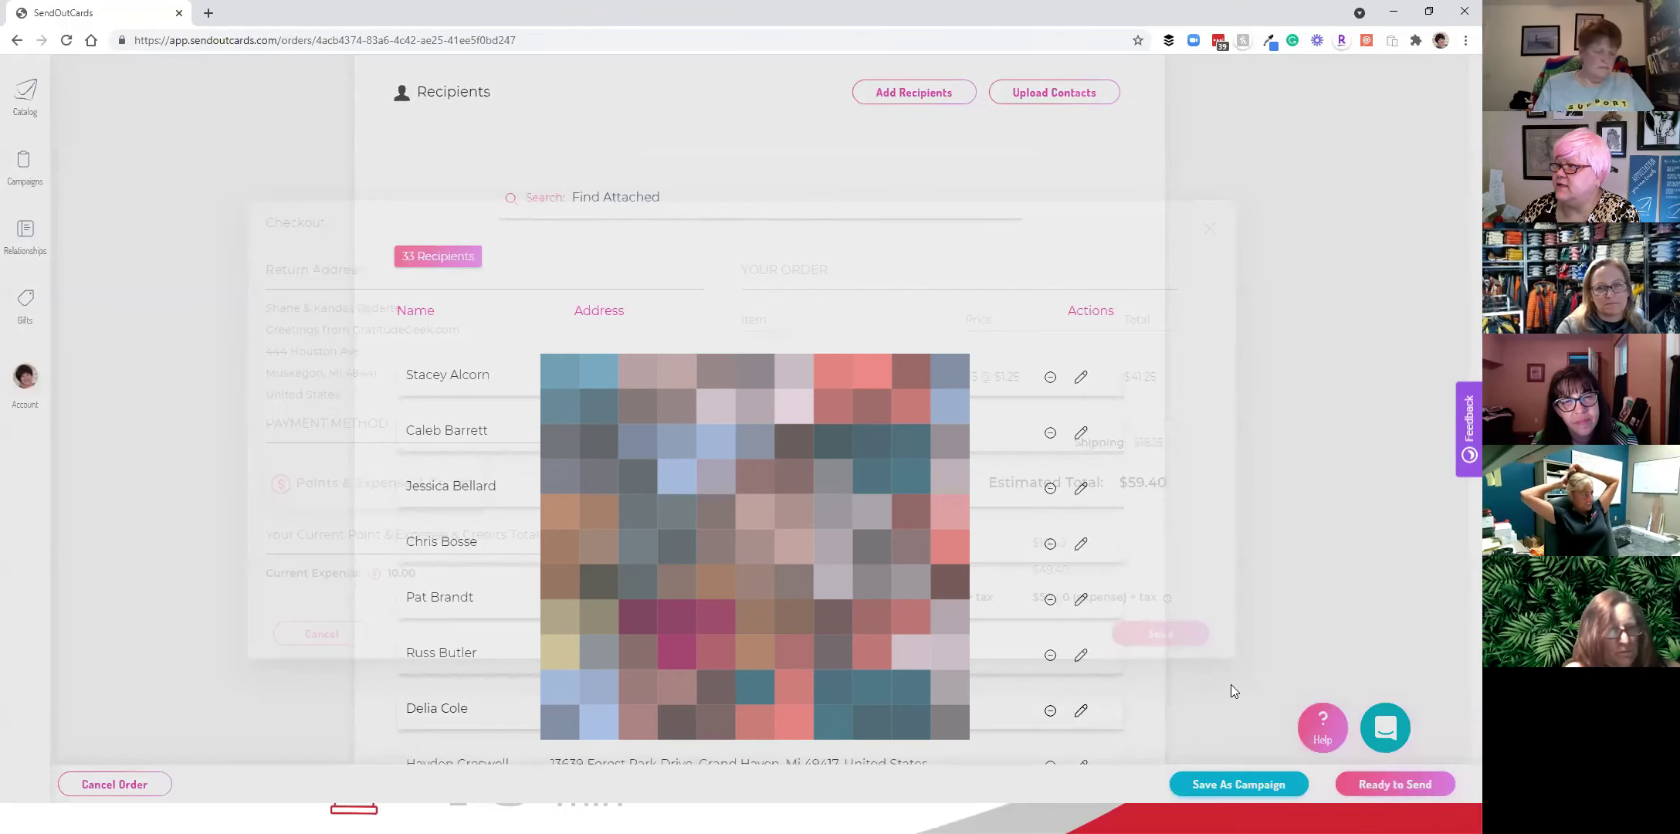
click(1188, 637)
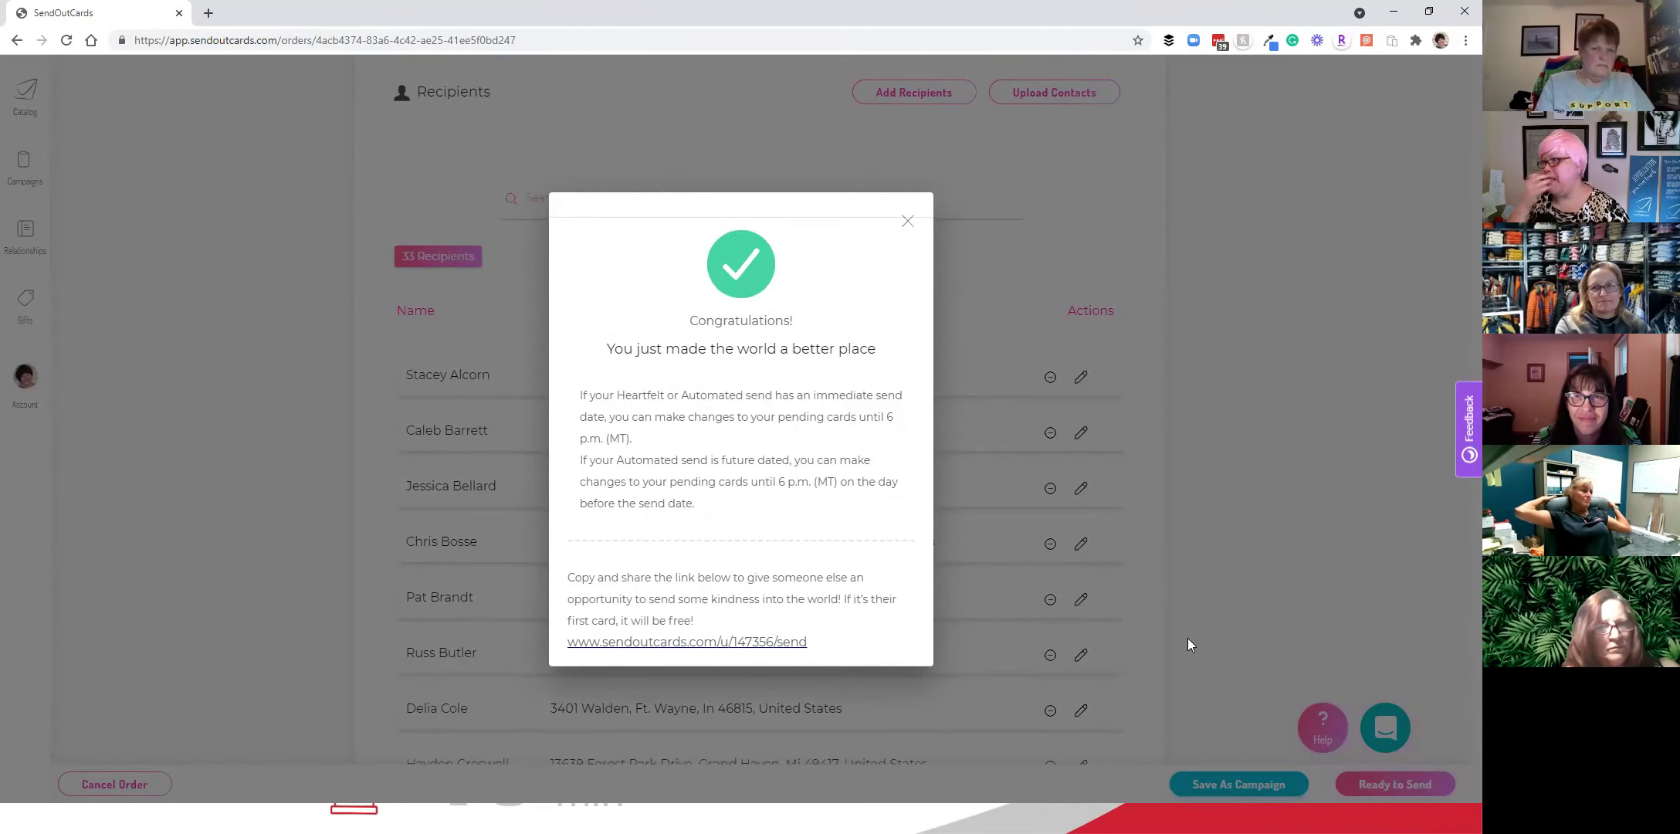
click(897, 223)
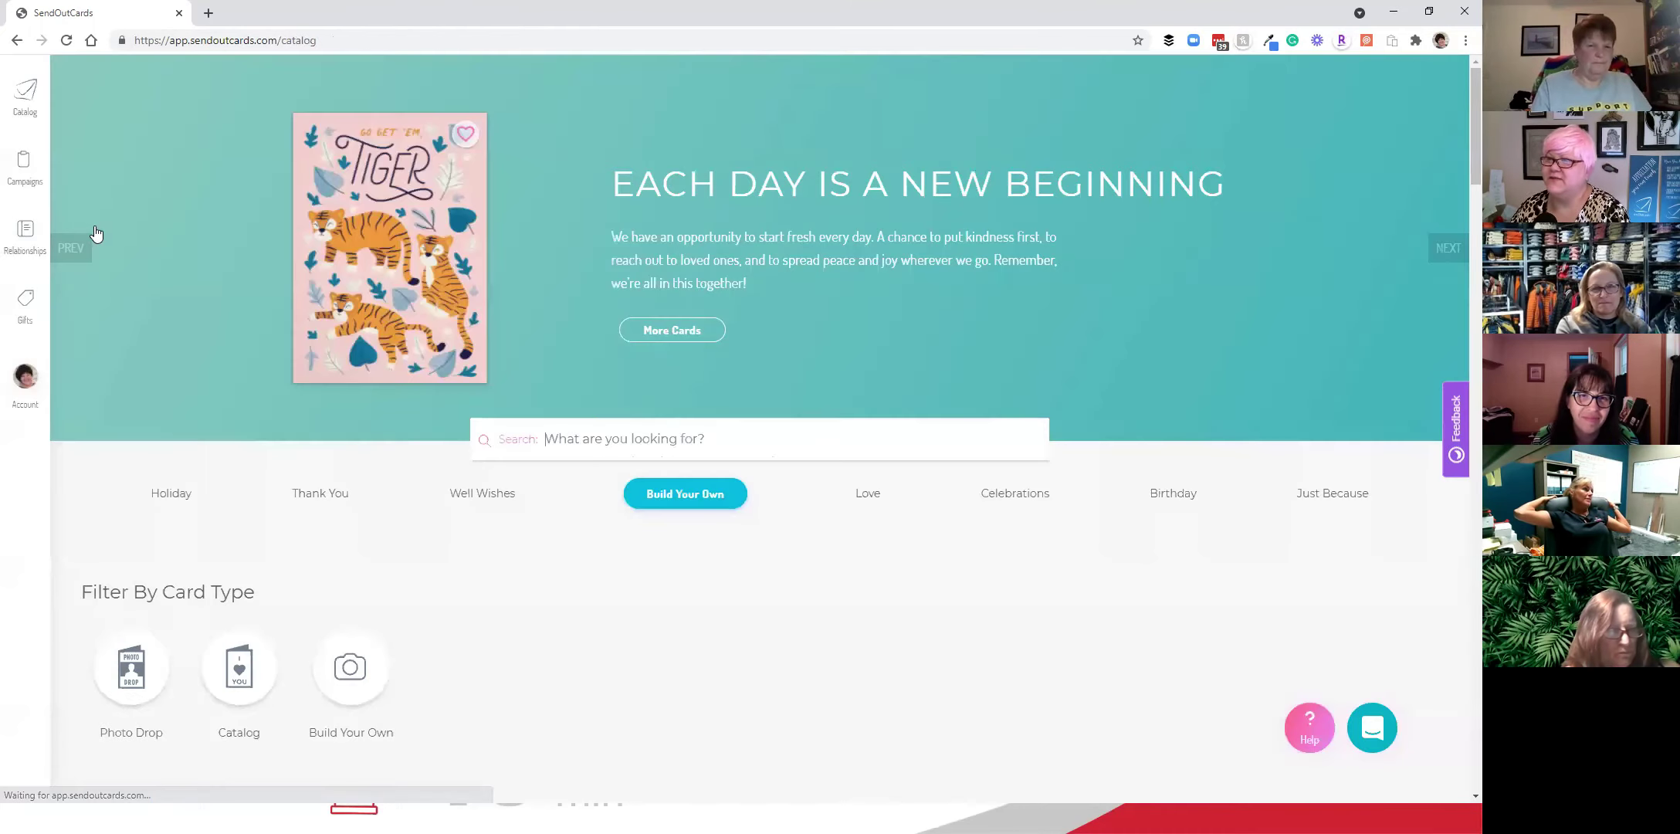
- Search the contacts for zip code 49443, then change the search to 49444
click(31, 232)
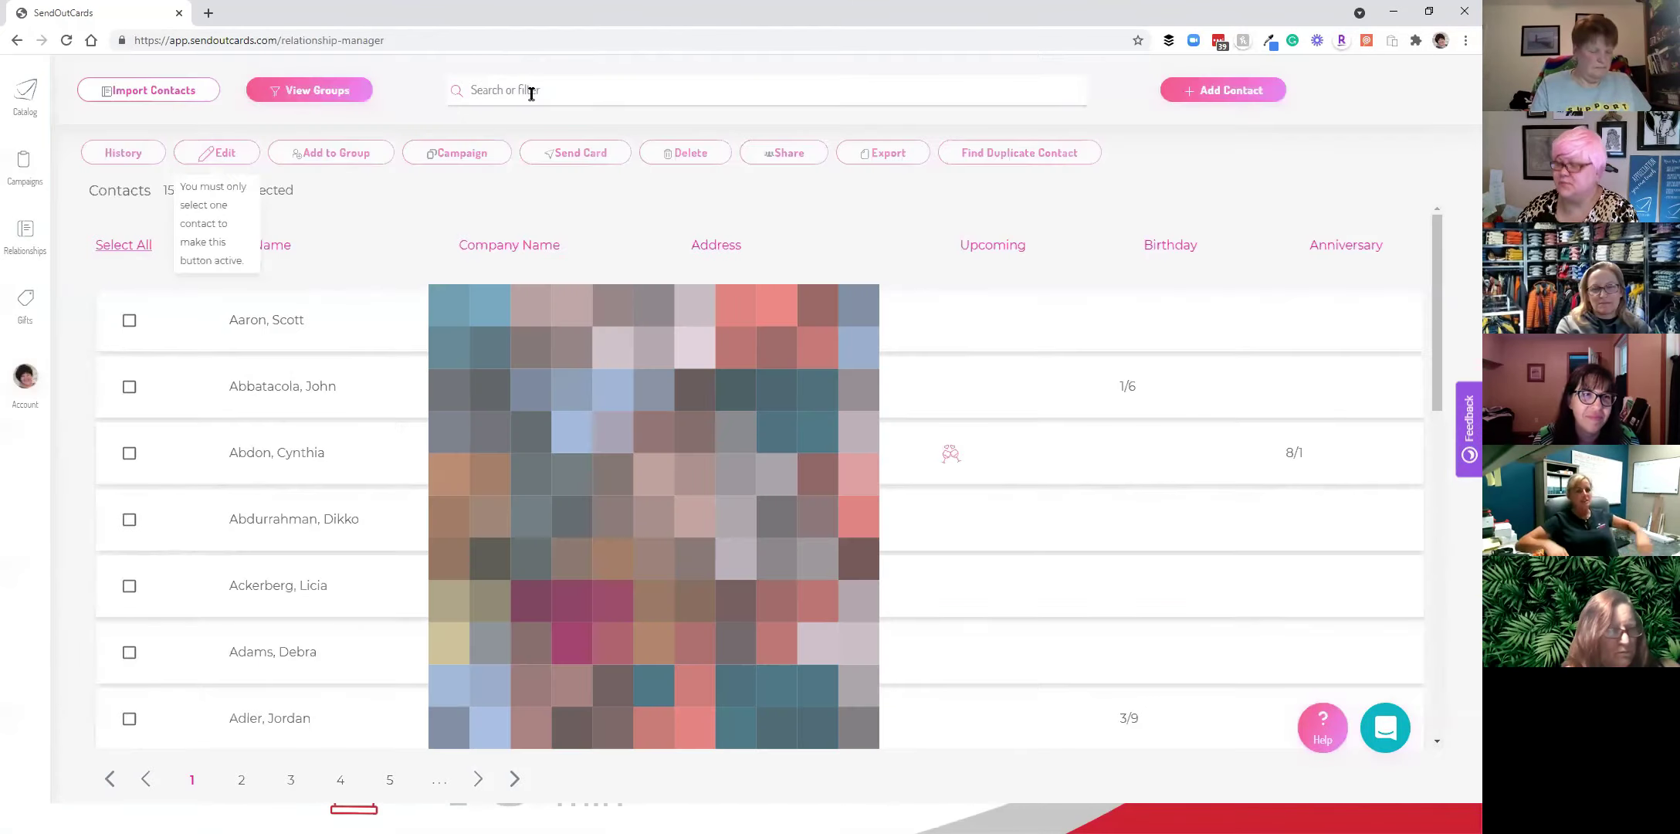
click(531, 90)
text(49)
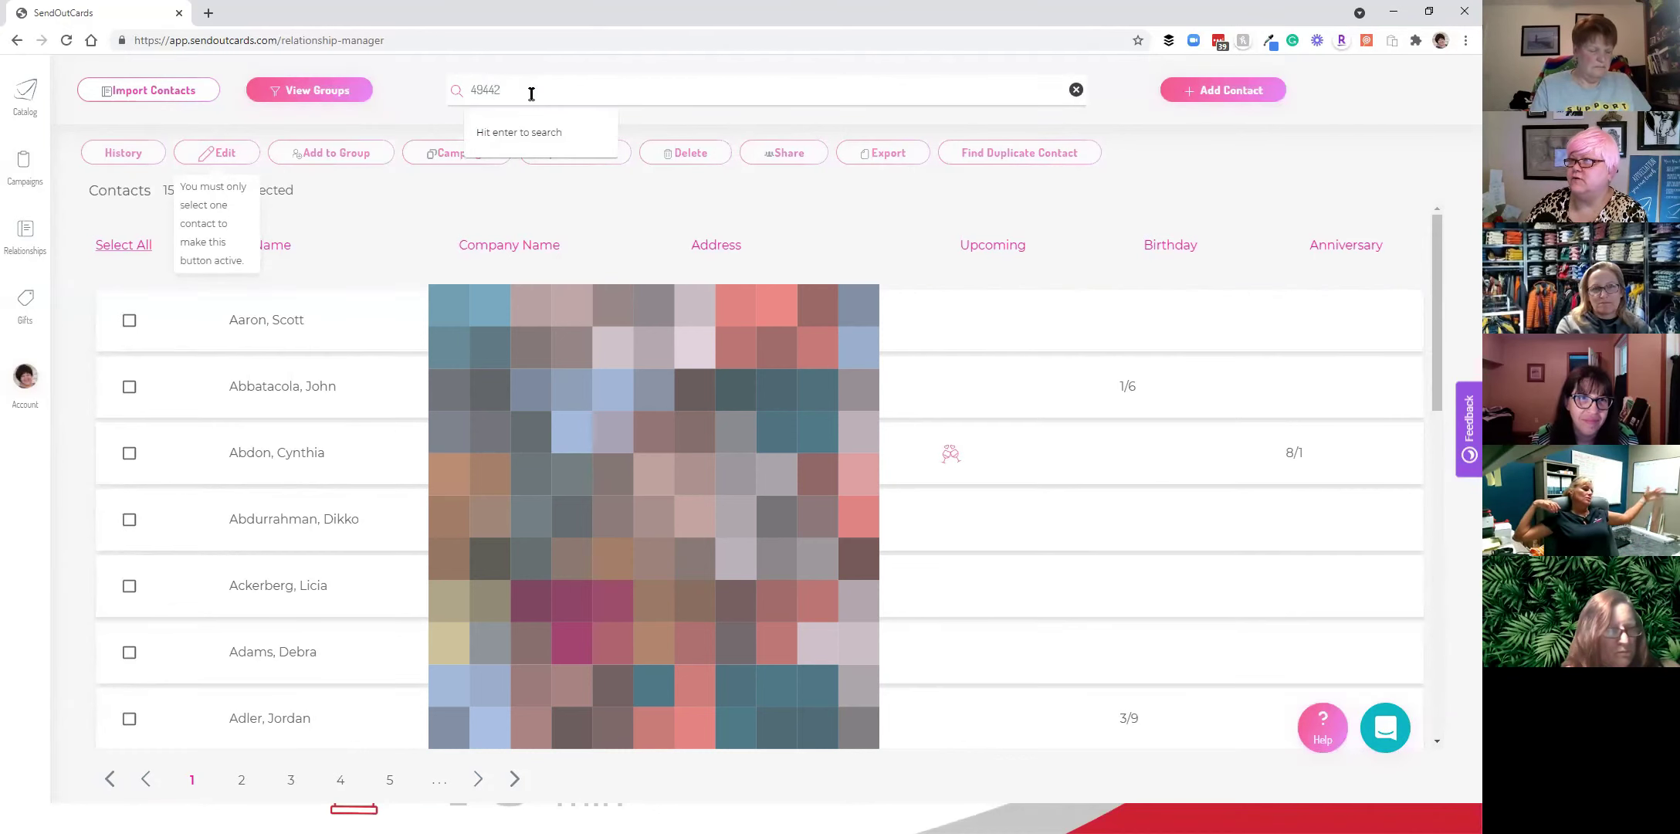
text(443)
key(Return)
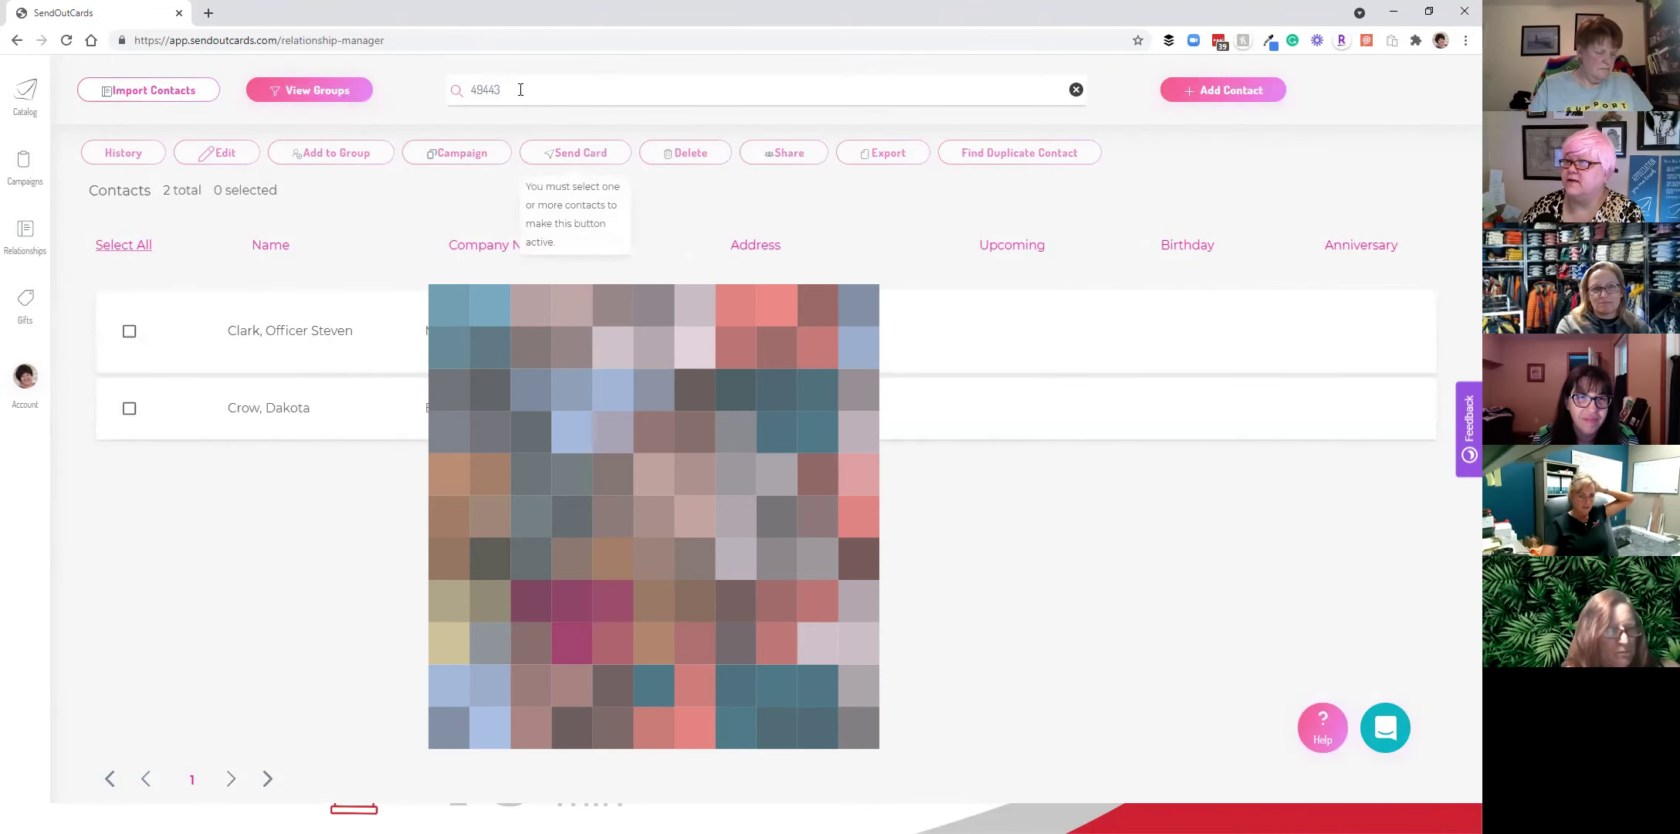
double_click(520, 89)
text(49444)
key(Return)
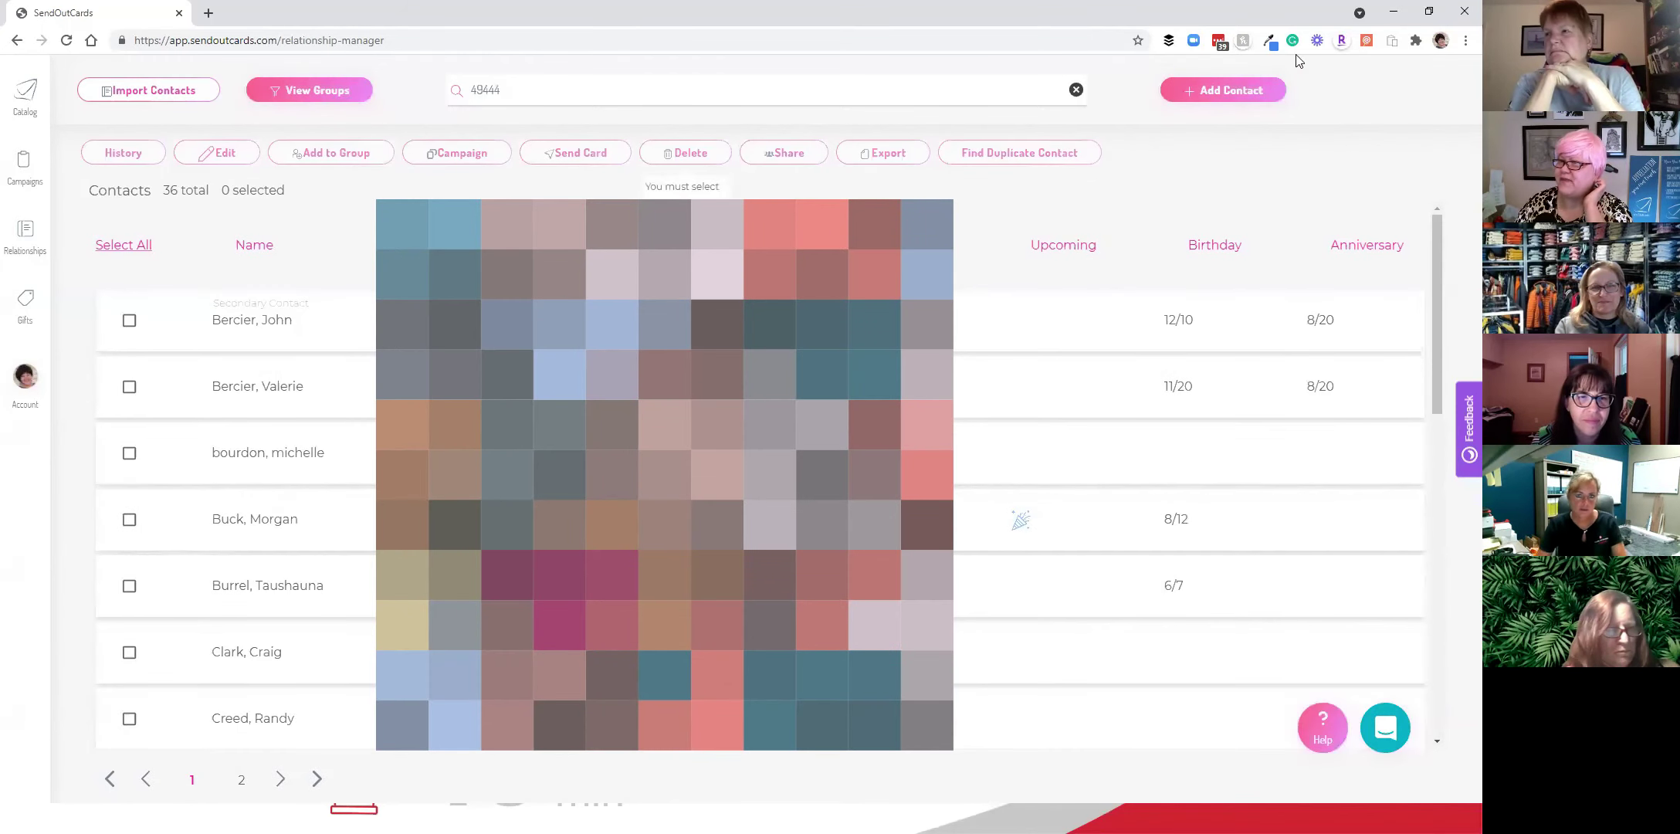
- Select all 36 contacts, then uncheck four unwanted ones, leaving 32 selected for a campaign
click(128, 245)
click(129, 321)
scroll(126, 328, down, 1)
scroll(760, 476, down, 2)
scroll(165, 400, down, 2)
scroll(119, 310, up, 2)
click(128, 285)
scroll(128, 286, down, 2)
click(128, 400)
scroll(127, 401, down, 3)
click(129, 300)
scroll(129, 300, down, 1)
scroll(128, 300, down, 1)
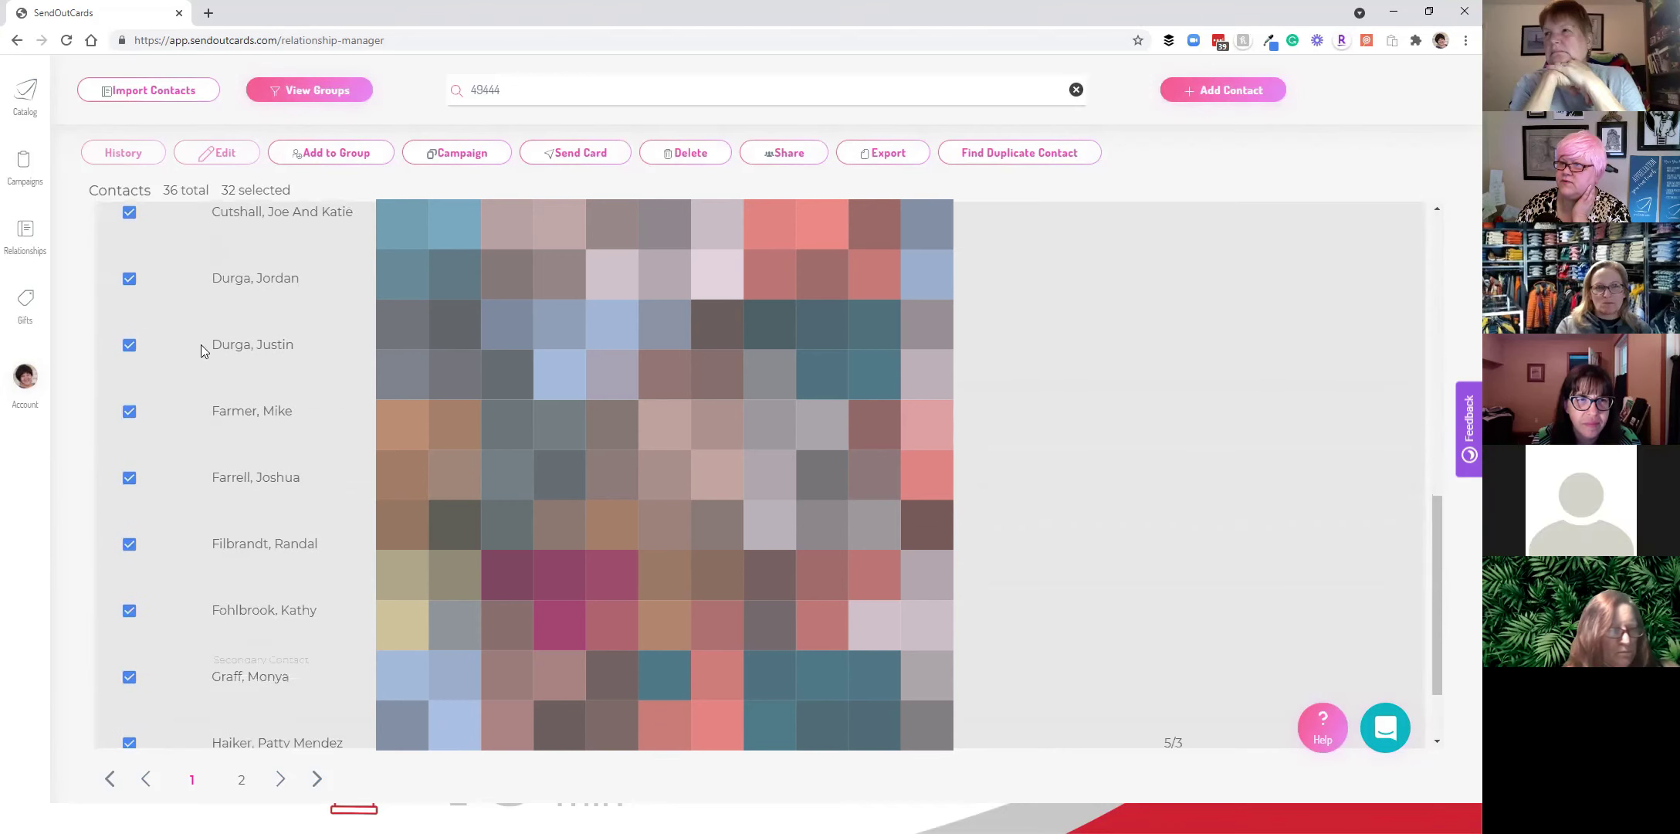
scroll(141, 366, down, 1)
scroll(141, 367, down, 1)
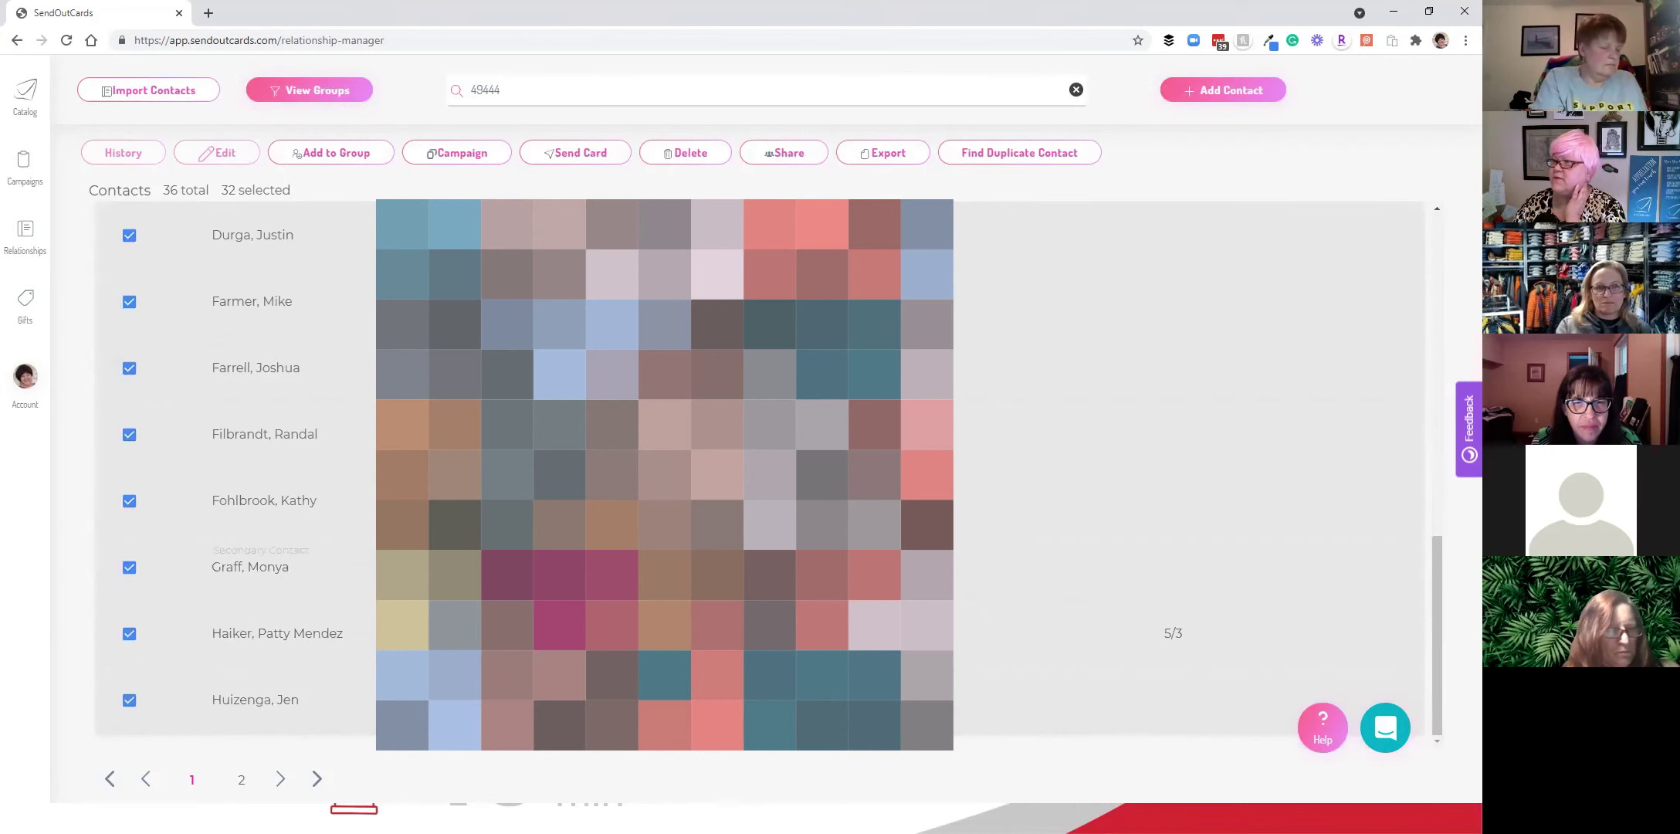
scroll(1297, 703, up, 10)
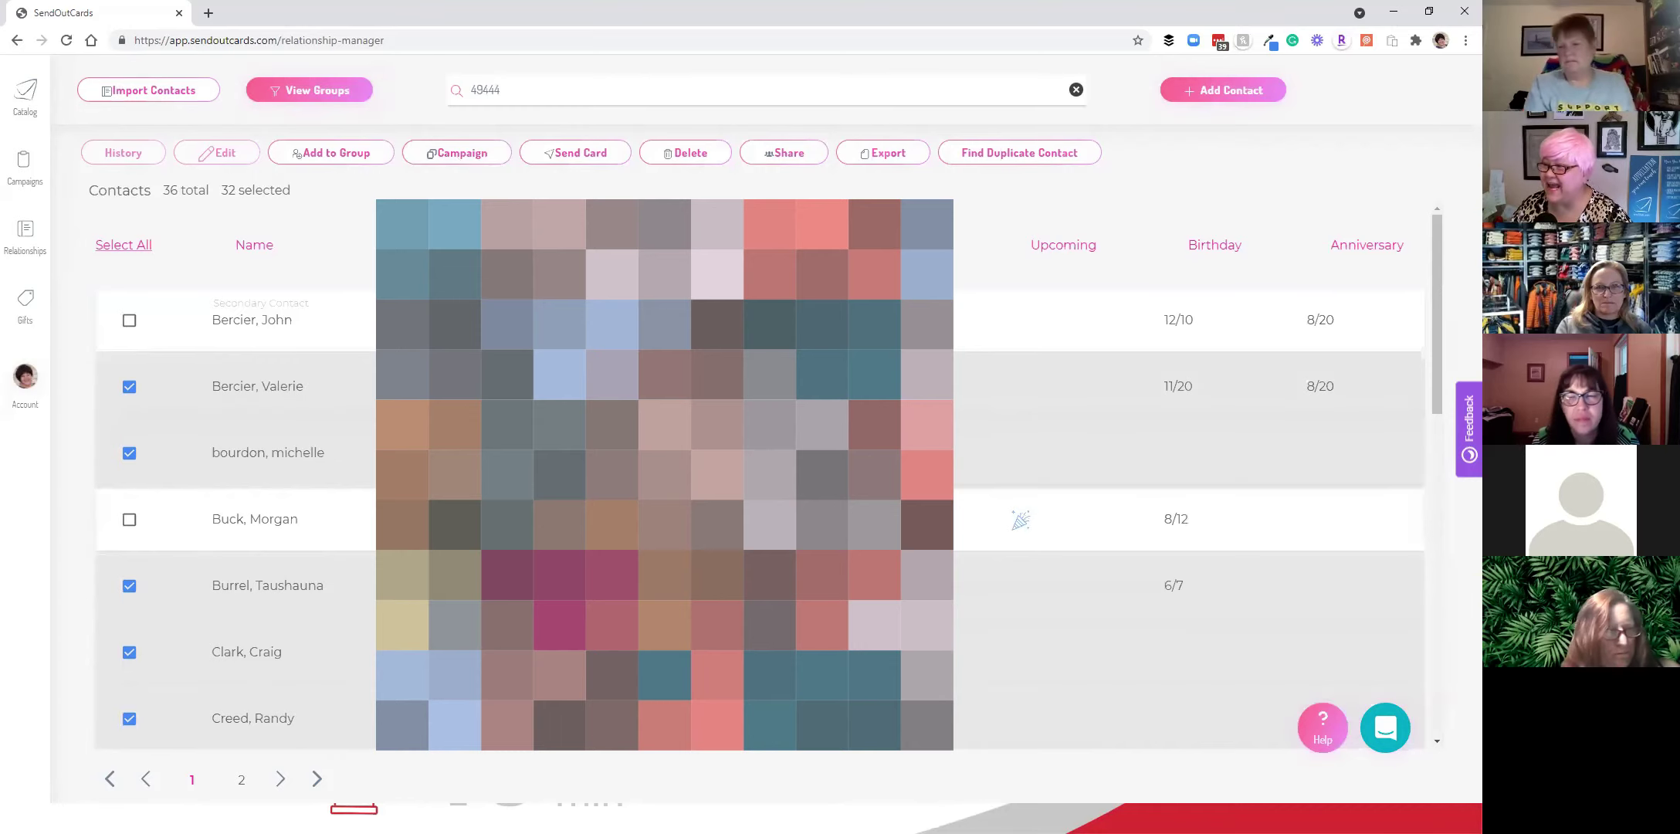
click(455, 154)
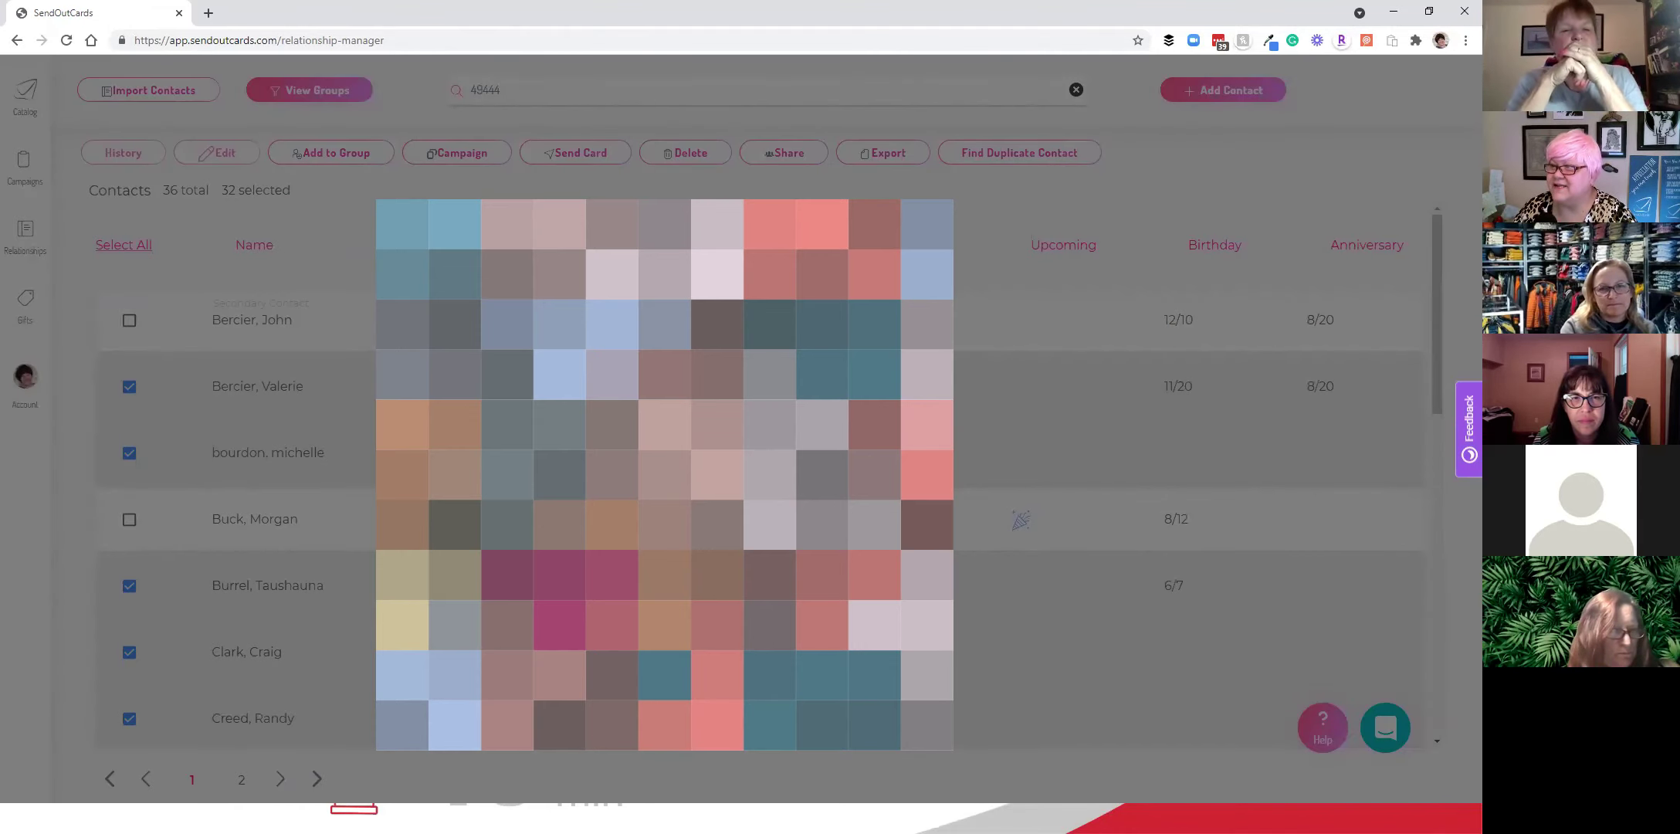
- Create the order from the How U Doin'? cat card campaign and preview its inside left, inside right and back panels
click(850, 613)
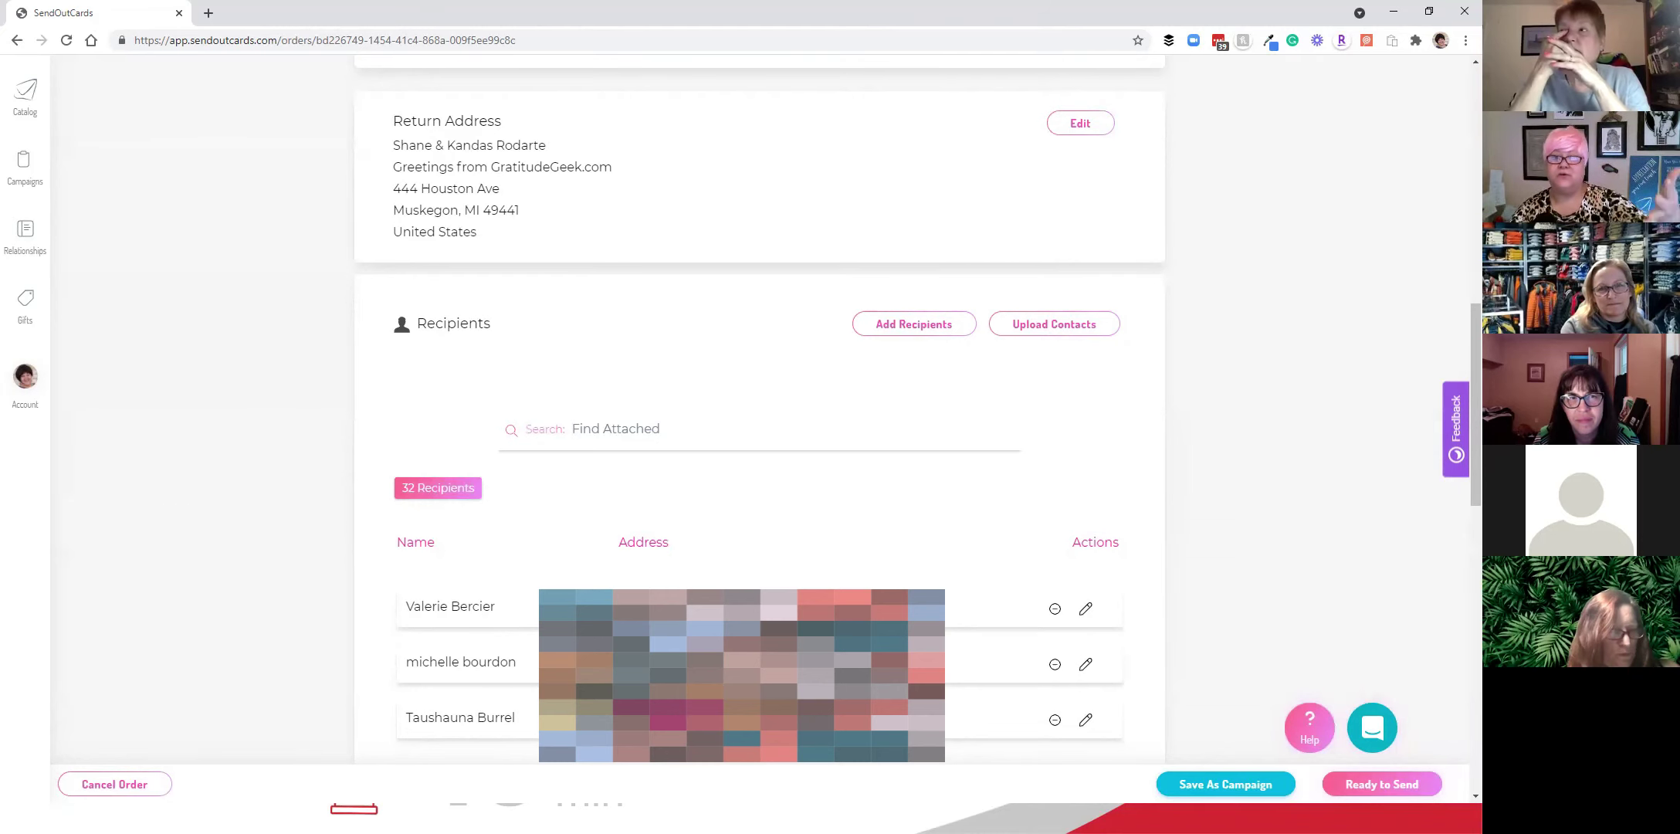
scroll(800, 371, up, 7)
scroll(660, 333, up, 2)
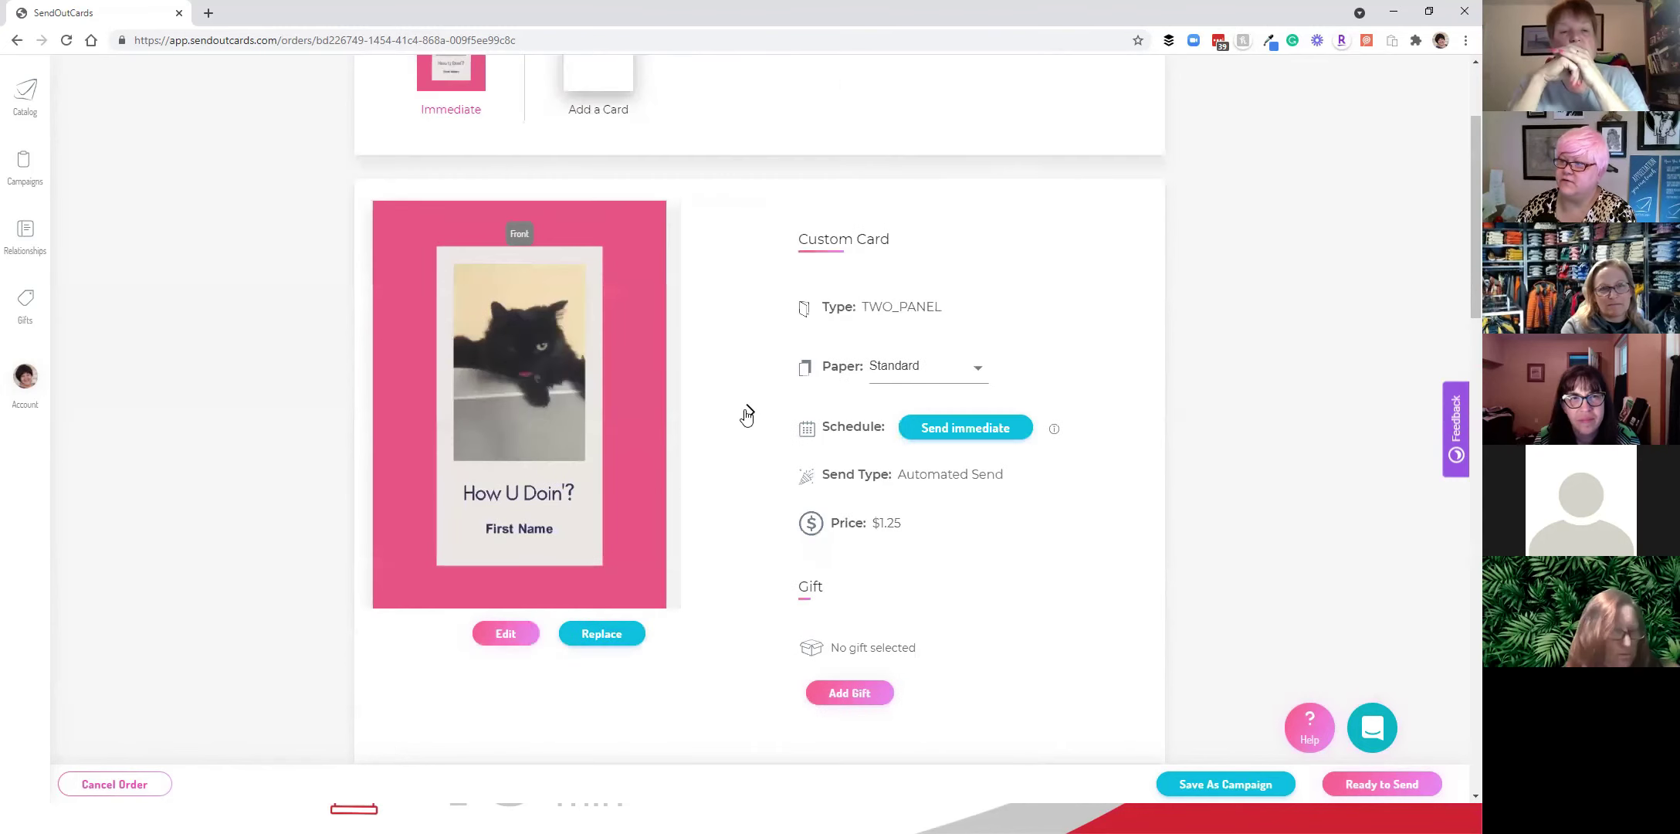
click(747, 413)
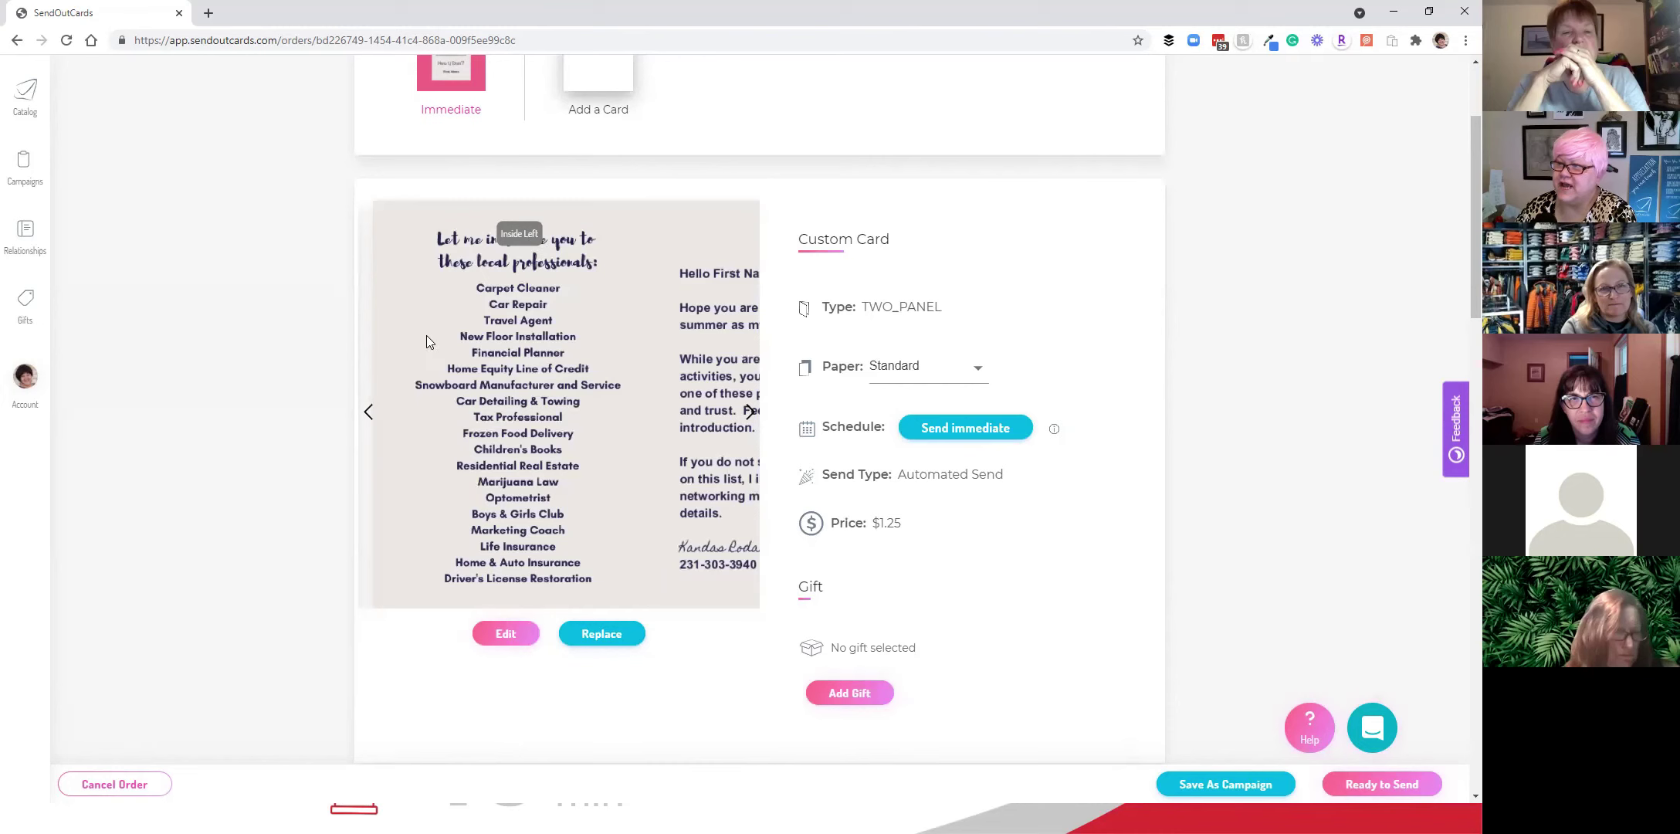
click(751, 414)
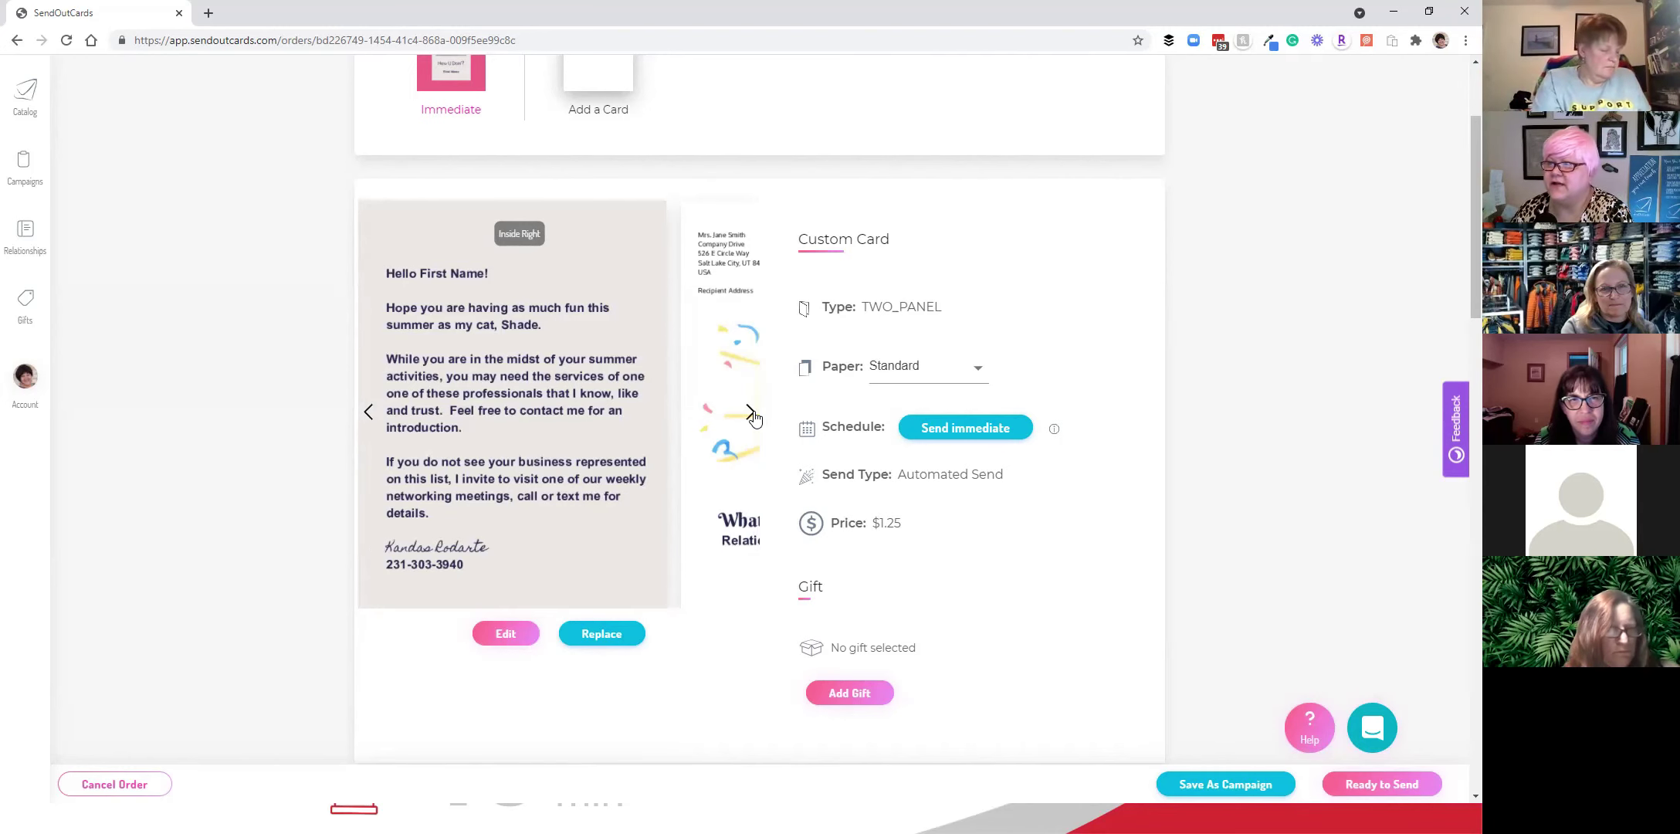
click(754, 417)
- Check out and send the 32-card cat card order, then dismiss the Congratulations confirmation
scroll(1323, 788, down, 2)
click(1350, 788)
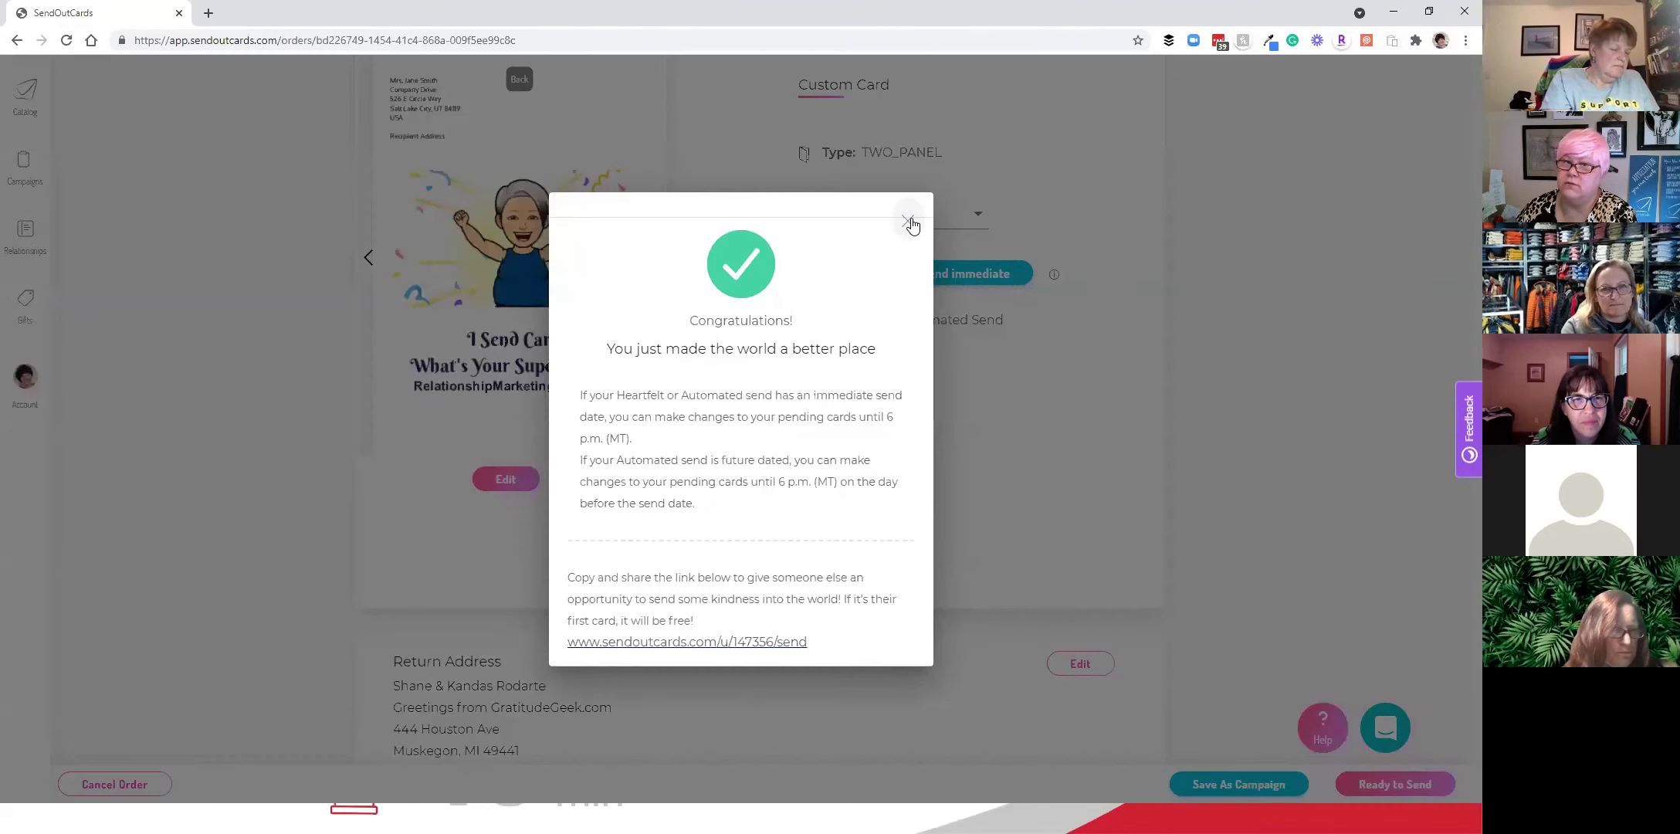
click(22, 174)
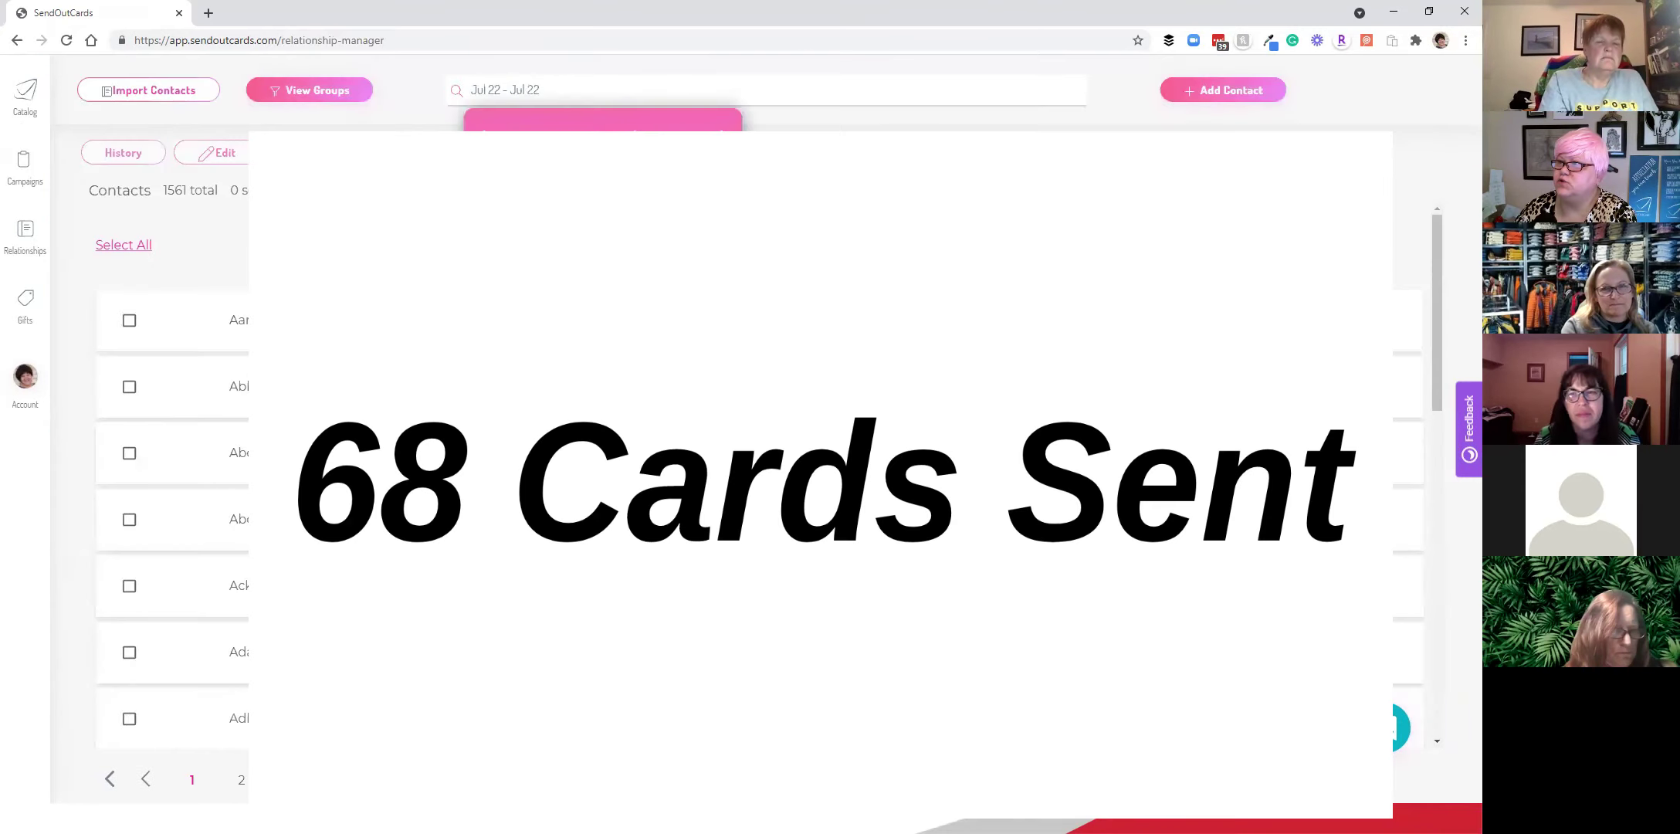
- Go to My Account from the account avatar and open Card History, showing sent cards 1–20
click(22, 376)
click(102, 376)
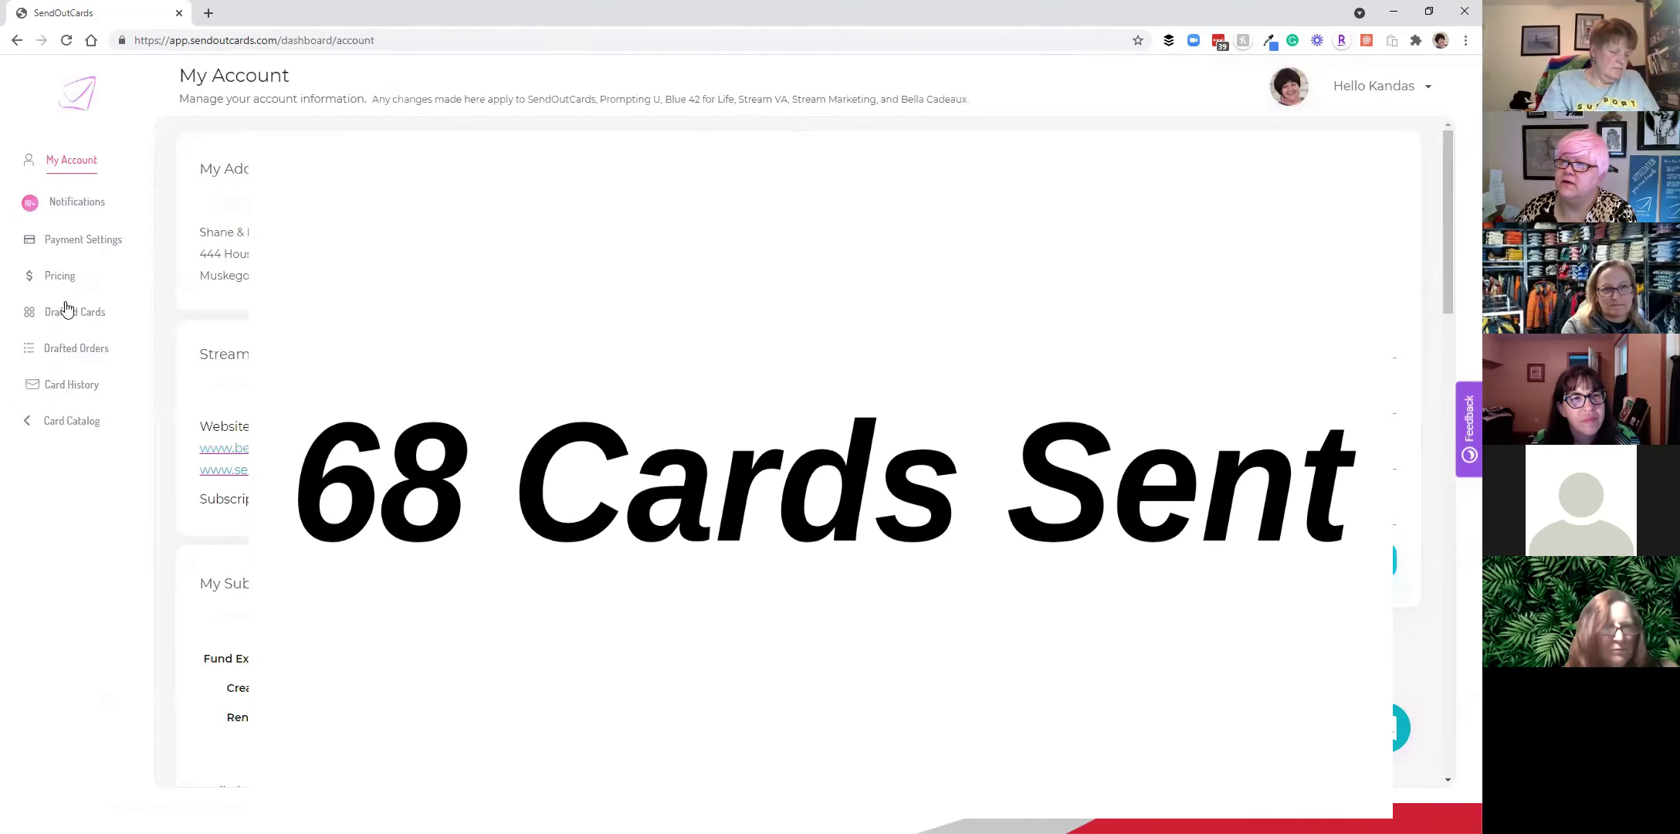
click(68, 386)
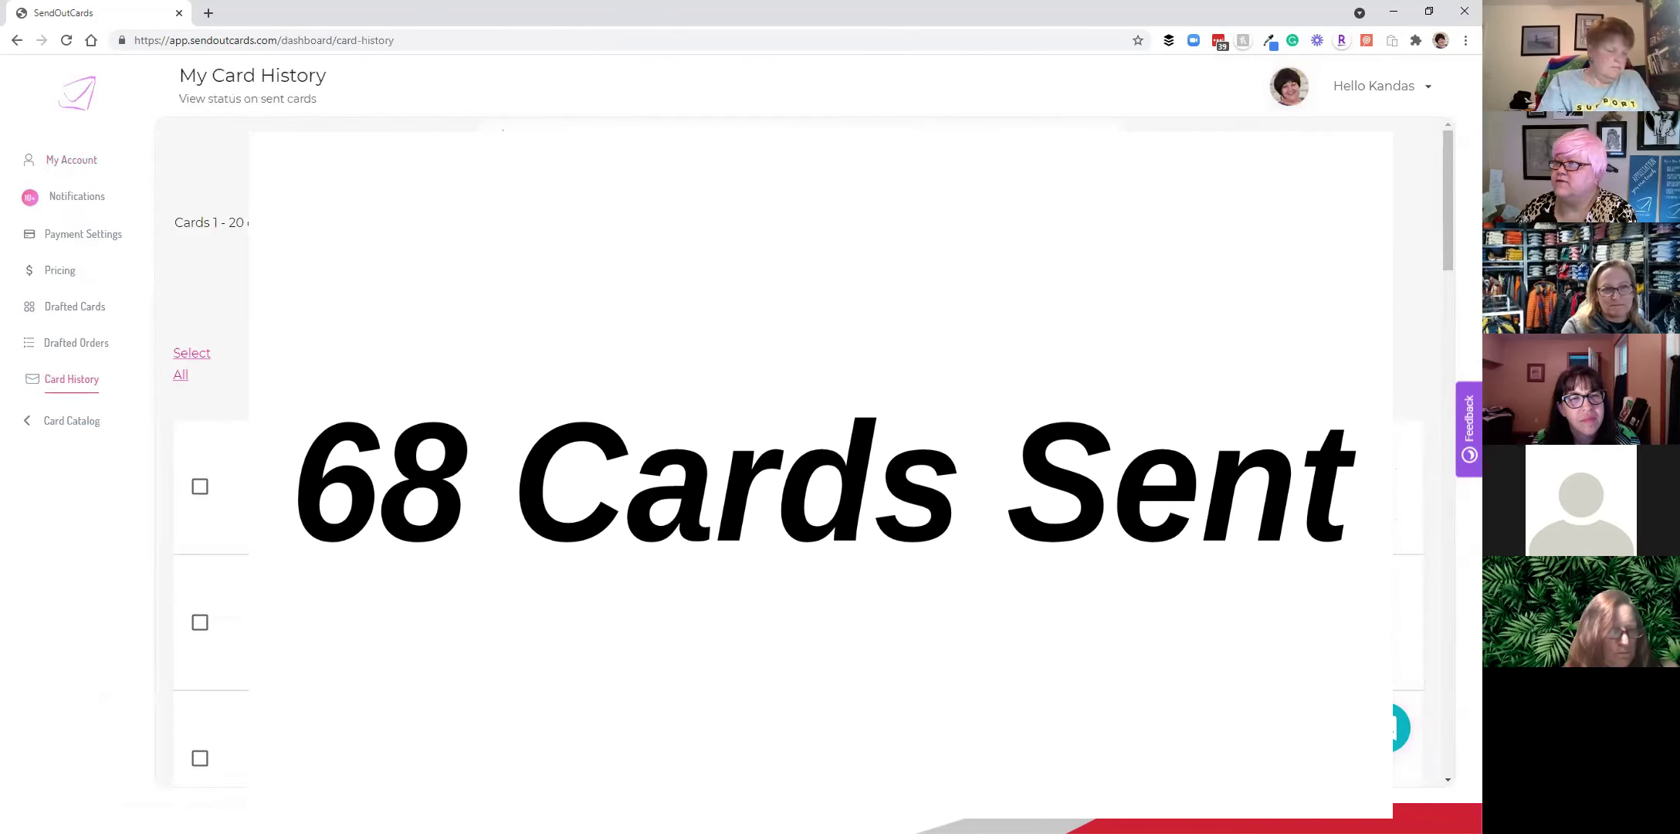